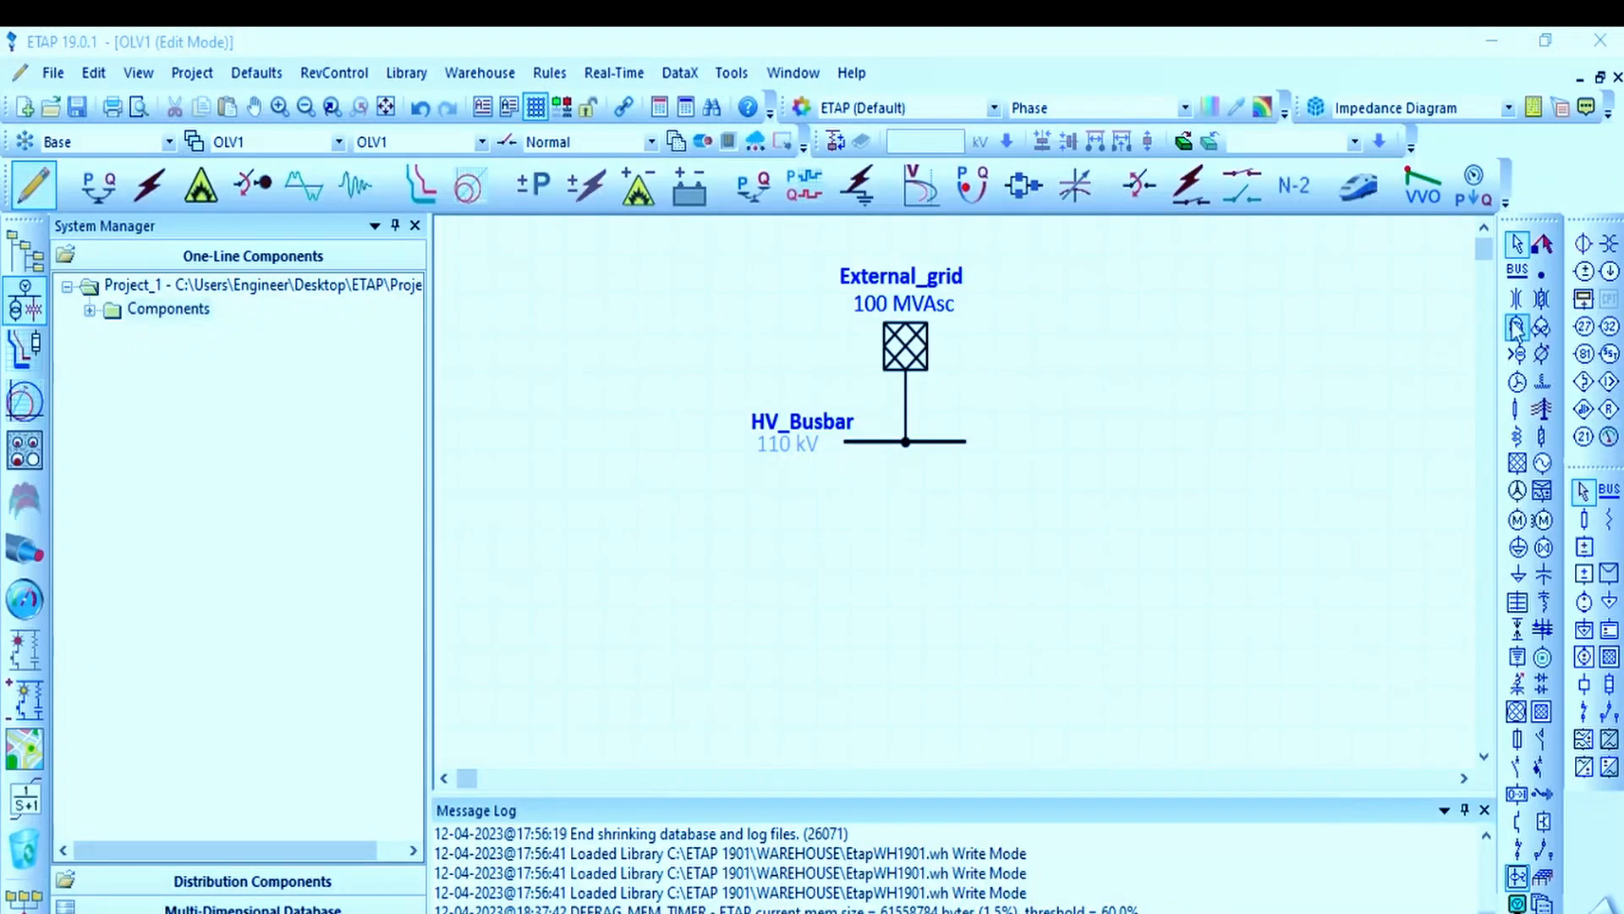
Step: Add a second bus below HV_Busbar and stretch it to about the same length, aligned under it
left_click(1516, 269)
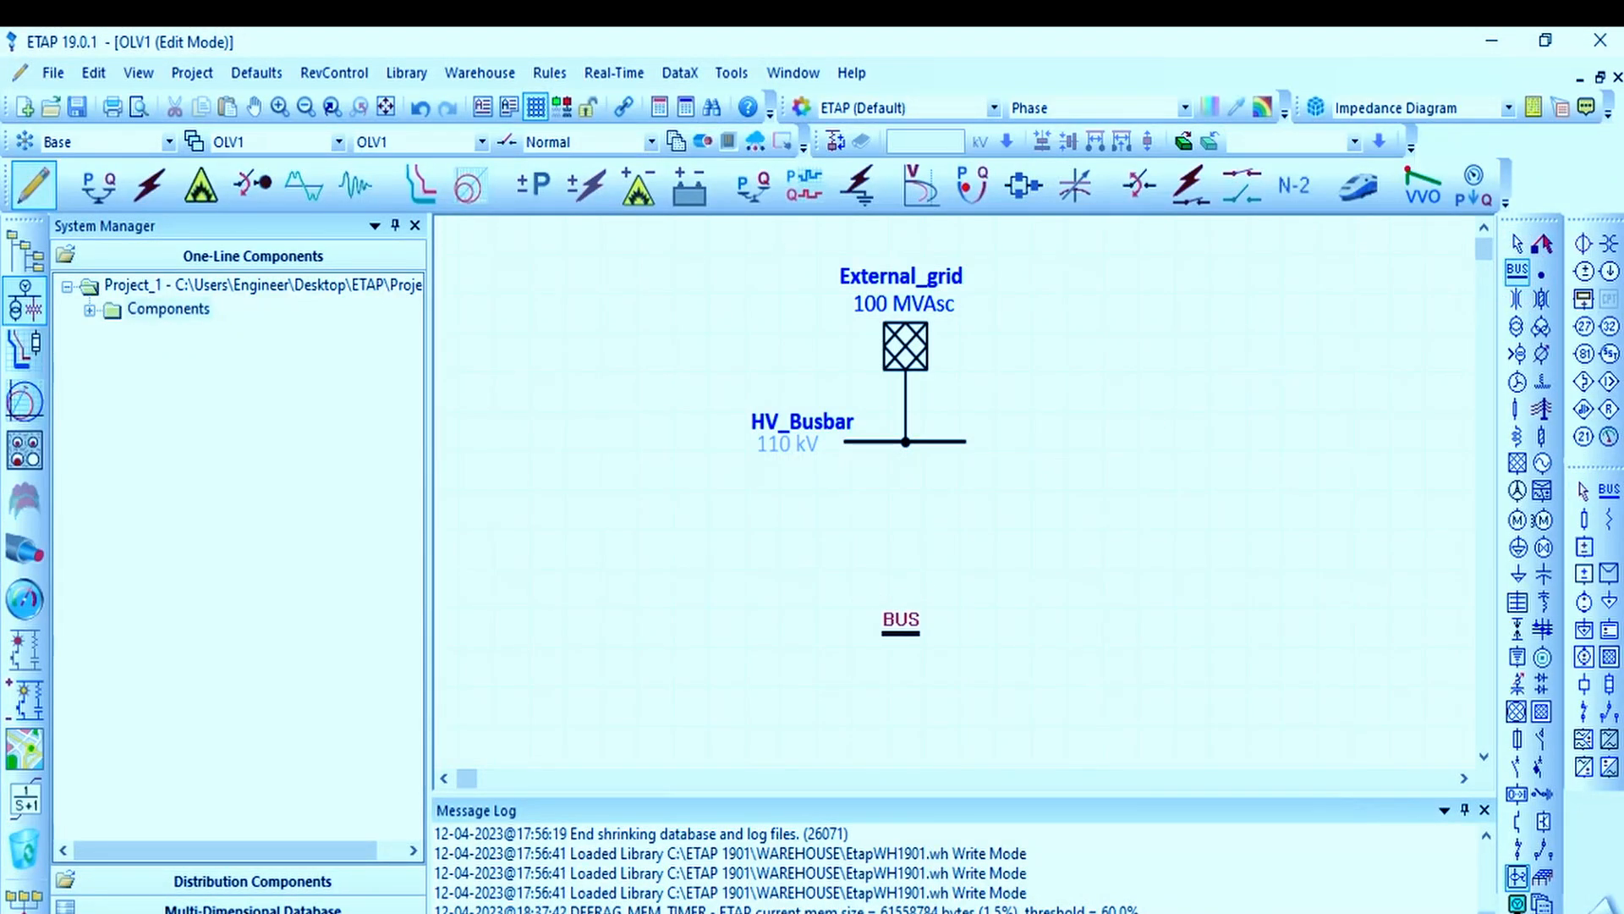
left_click(906, 626)
left_click(901, 629)
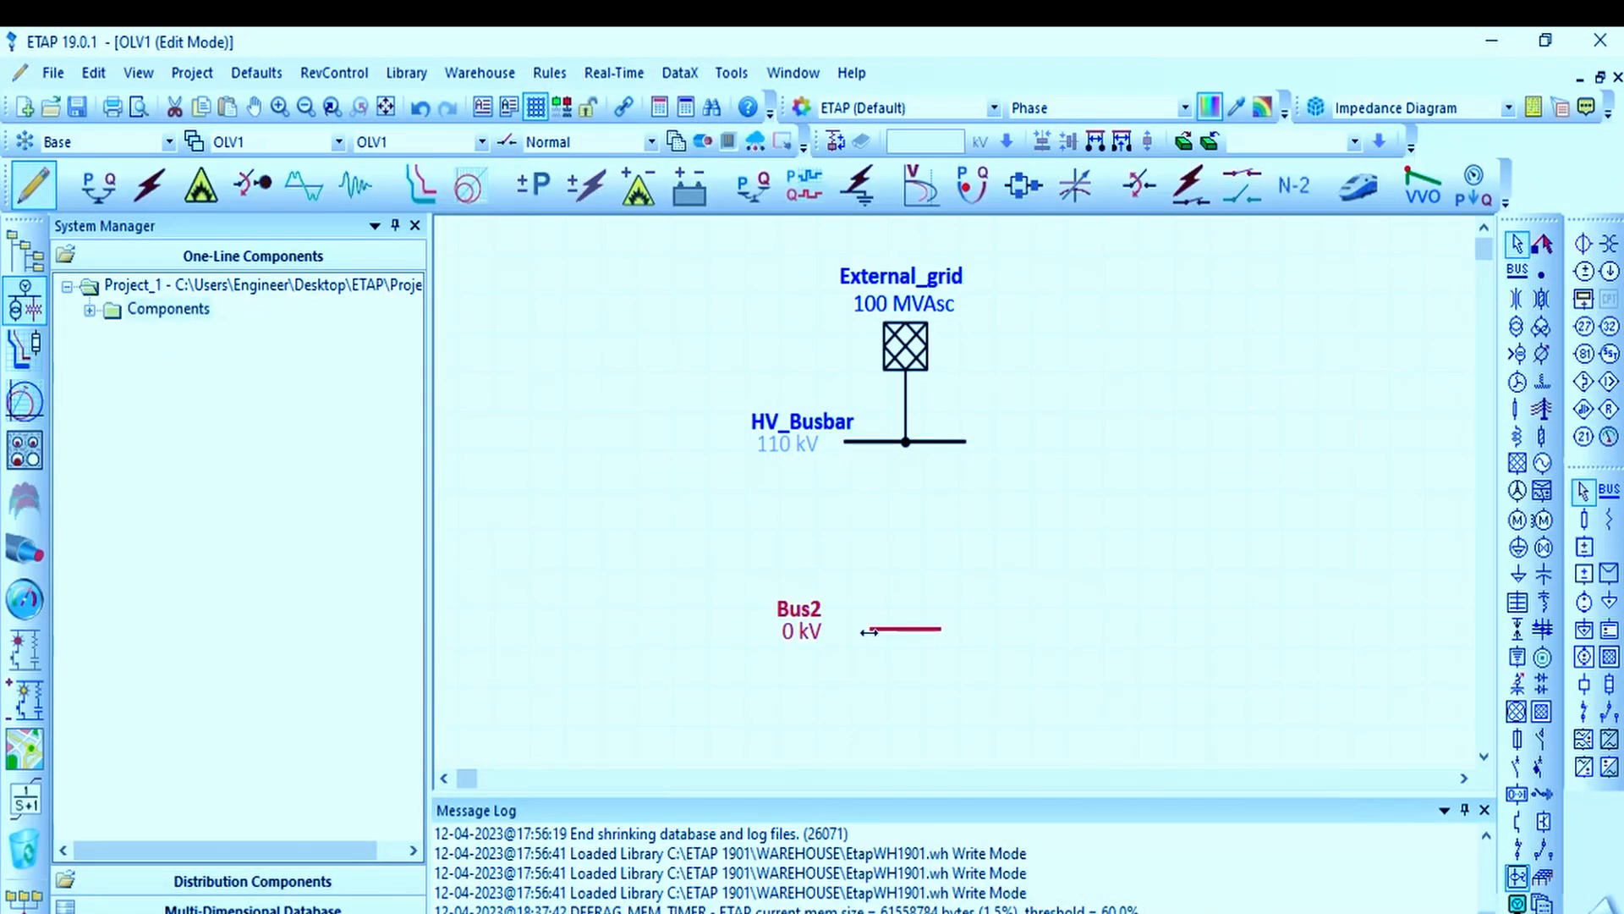
left_click_drag(870, 629, 835, 630)
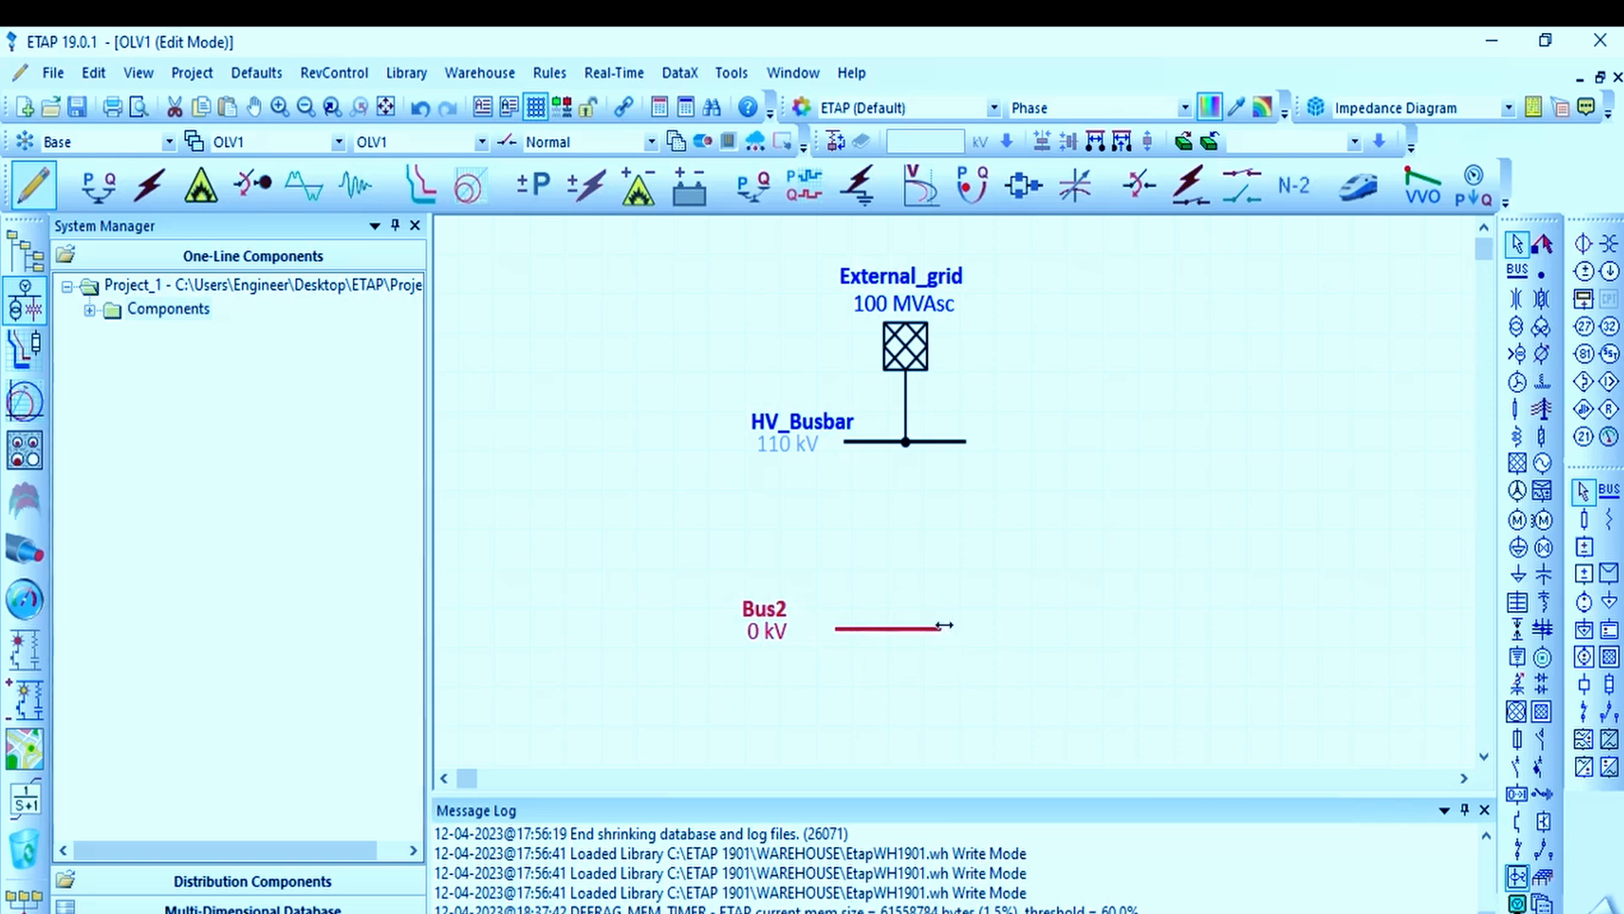
left_click_drag(941, 629, 961, 617)
left_click(1030, 562)
left_click(954, 627)
left_click(1048, 575)
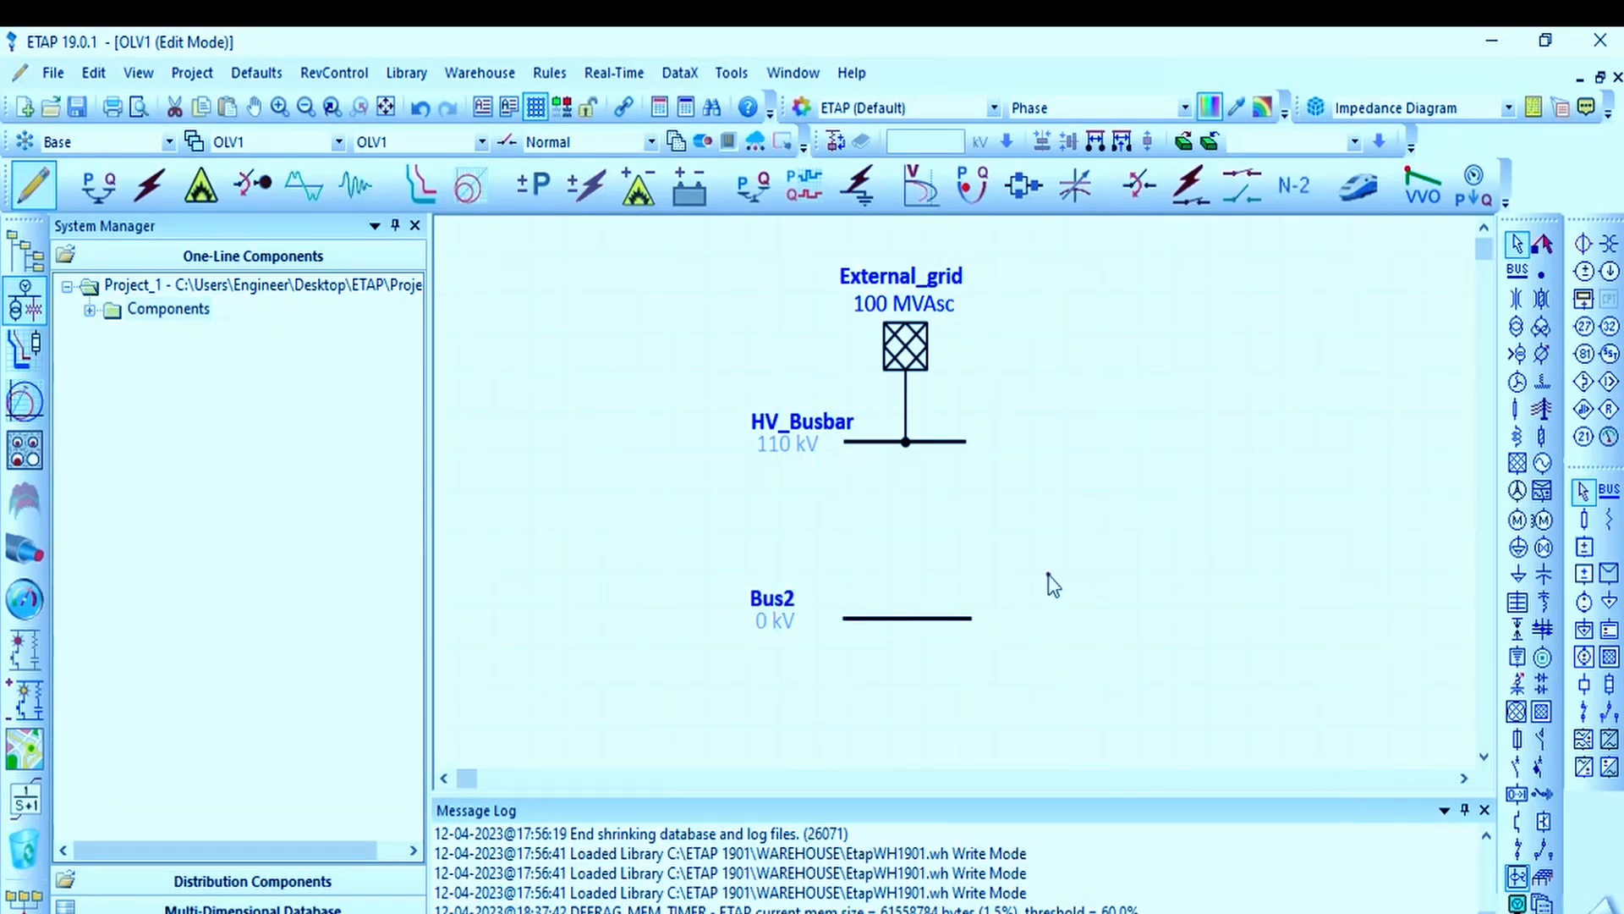
Step: Save the project with the autosave interval set to 10 minutes
left_click(77, 106)
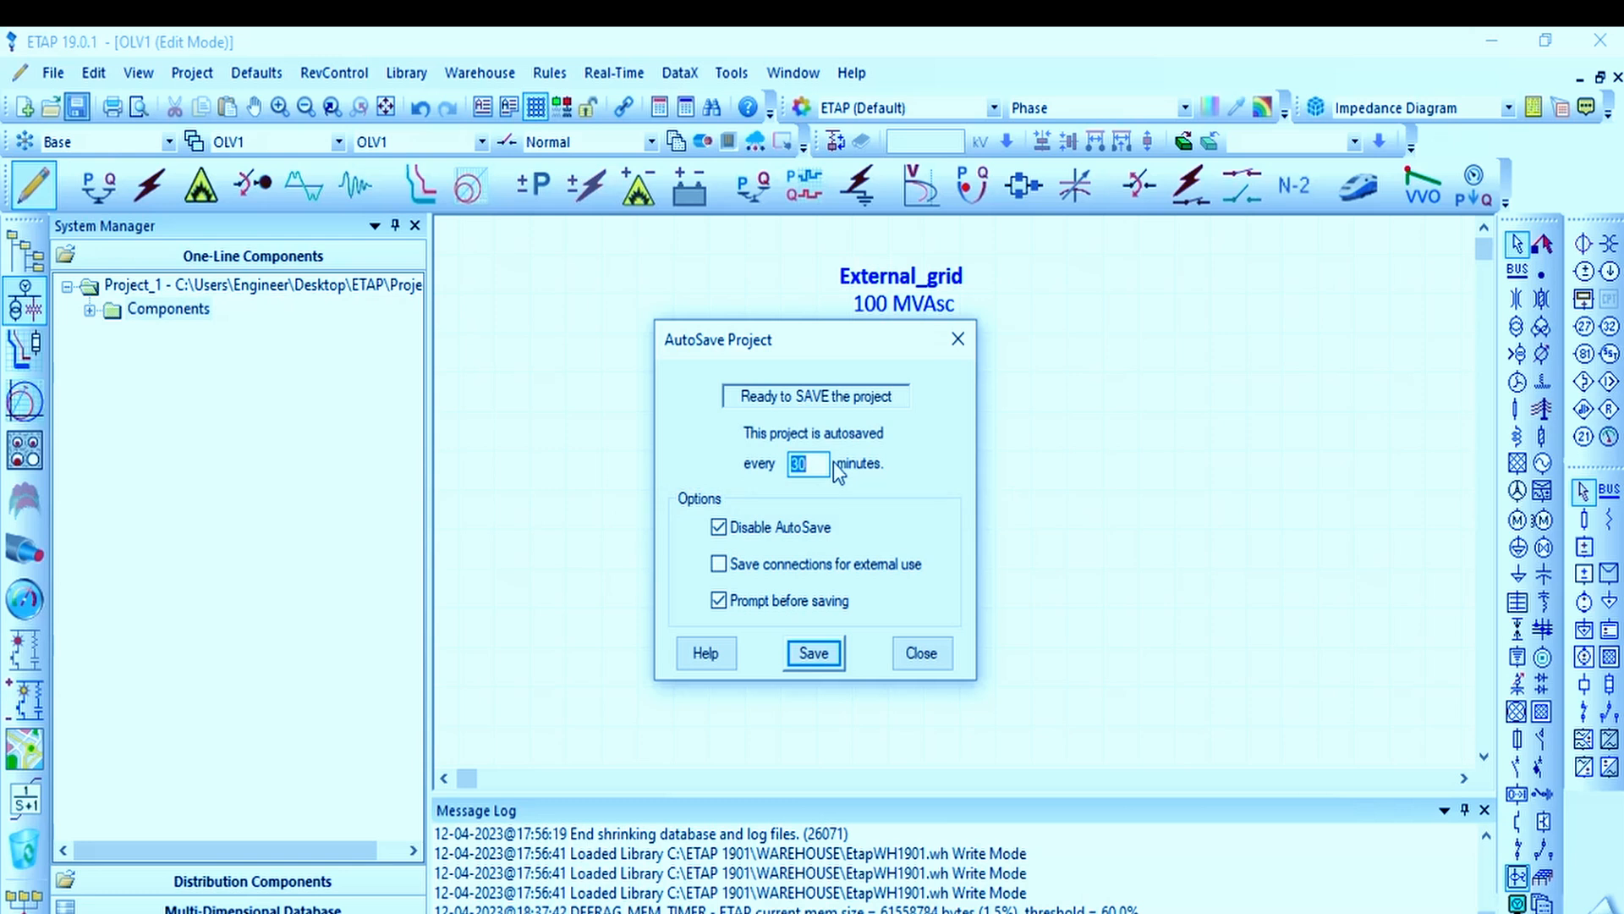
type("10")
left_click(814, 652)
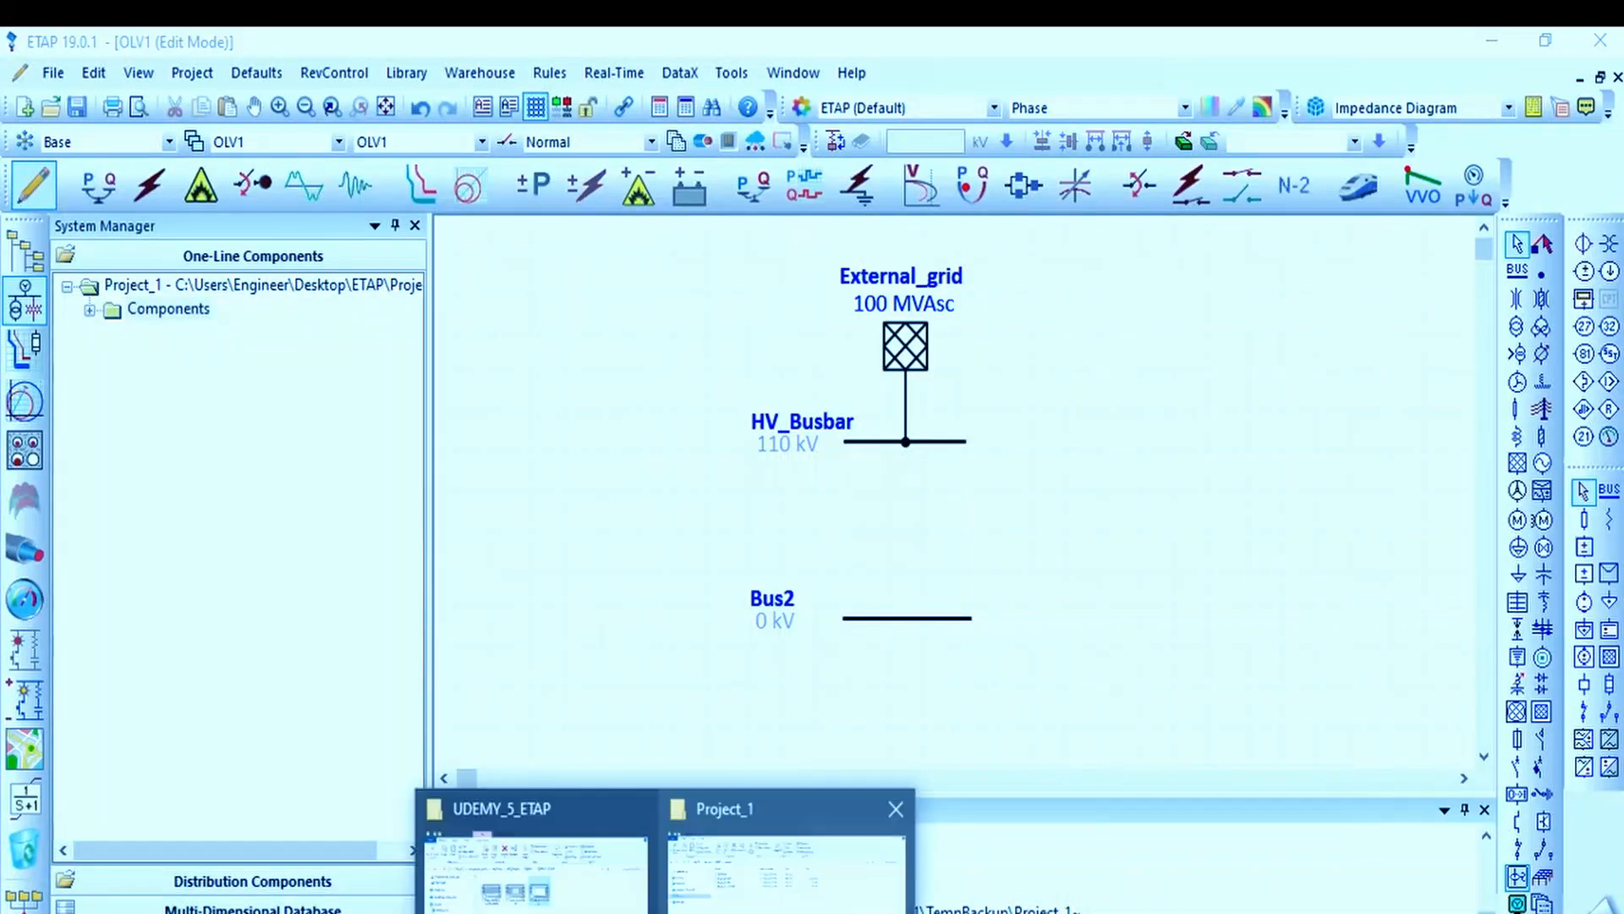
Step: Switch to File Explorer and check the Project_1 folder's saved files and its BACKUP subfolder, then return to ETAP
left_click(783, 854)
left_click(406, 318)
double_click(406, 318)
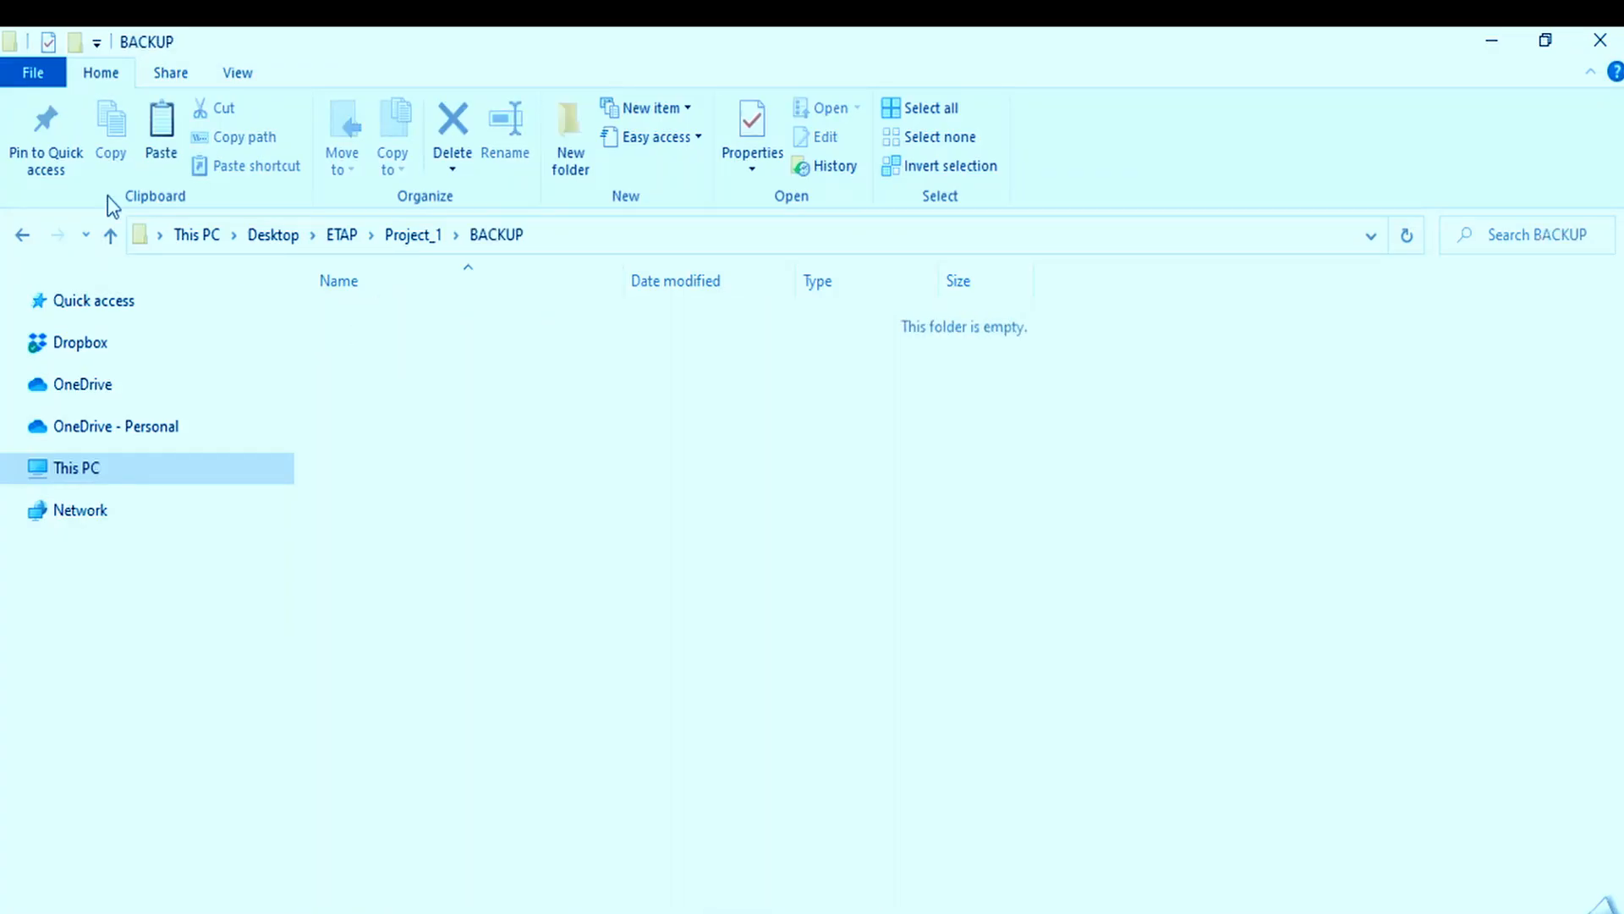
left_click(22, 170)
left_click(22, 234)
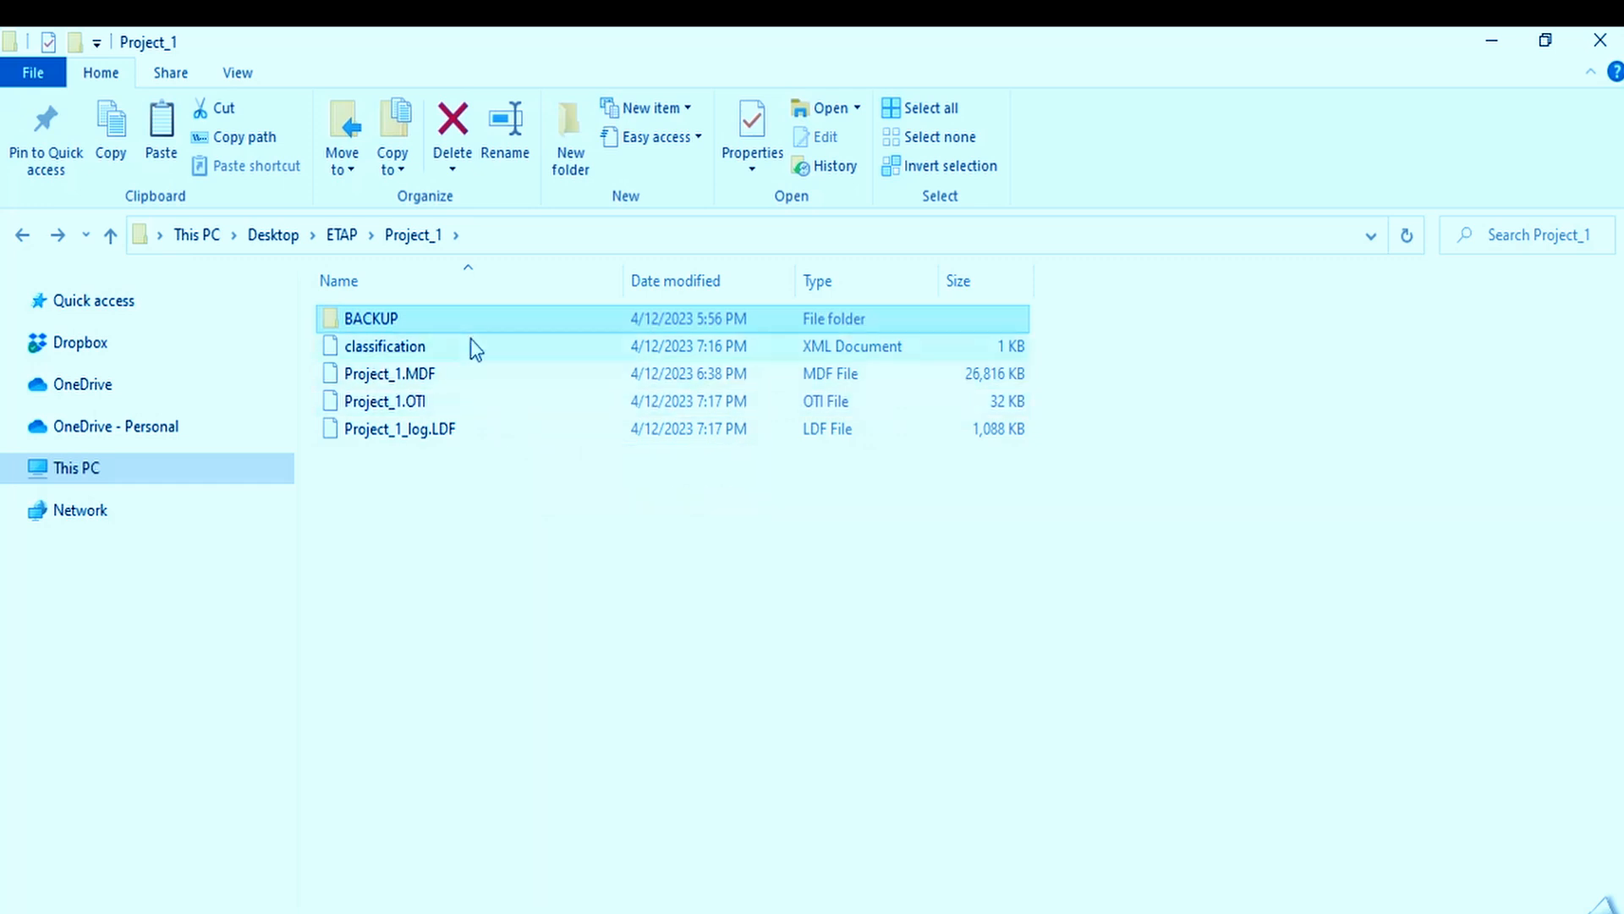
left_click_drag(492, 545, 406, 315)
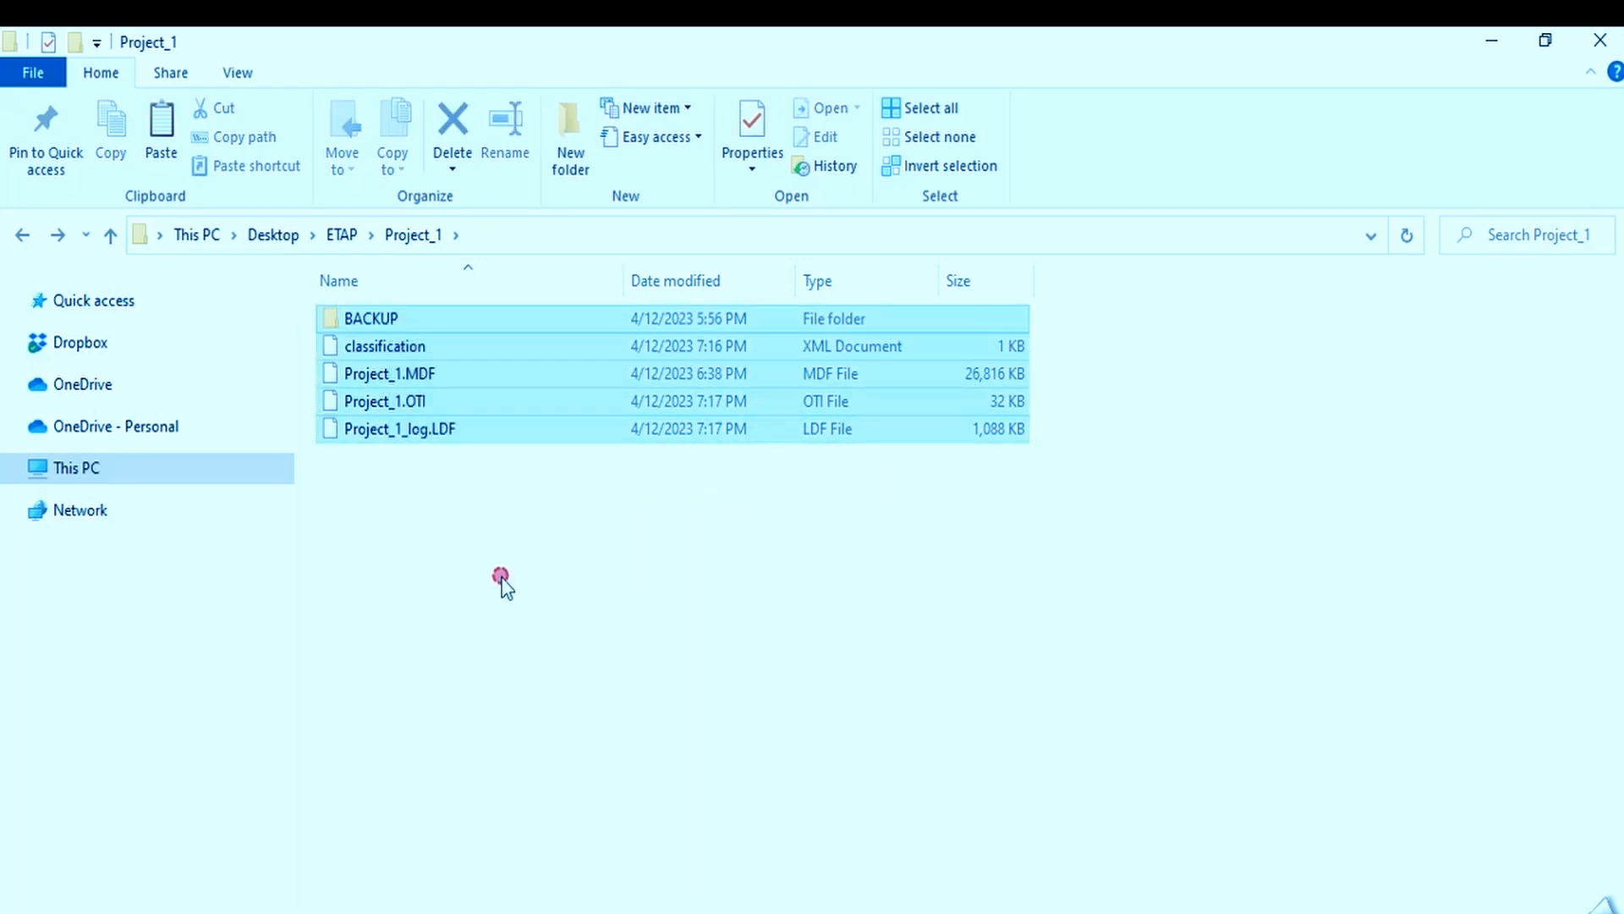
left_click(504, 584)
left_click(1491, 39)
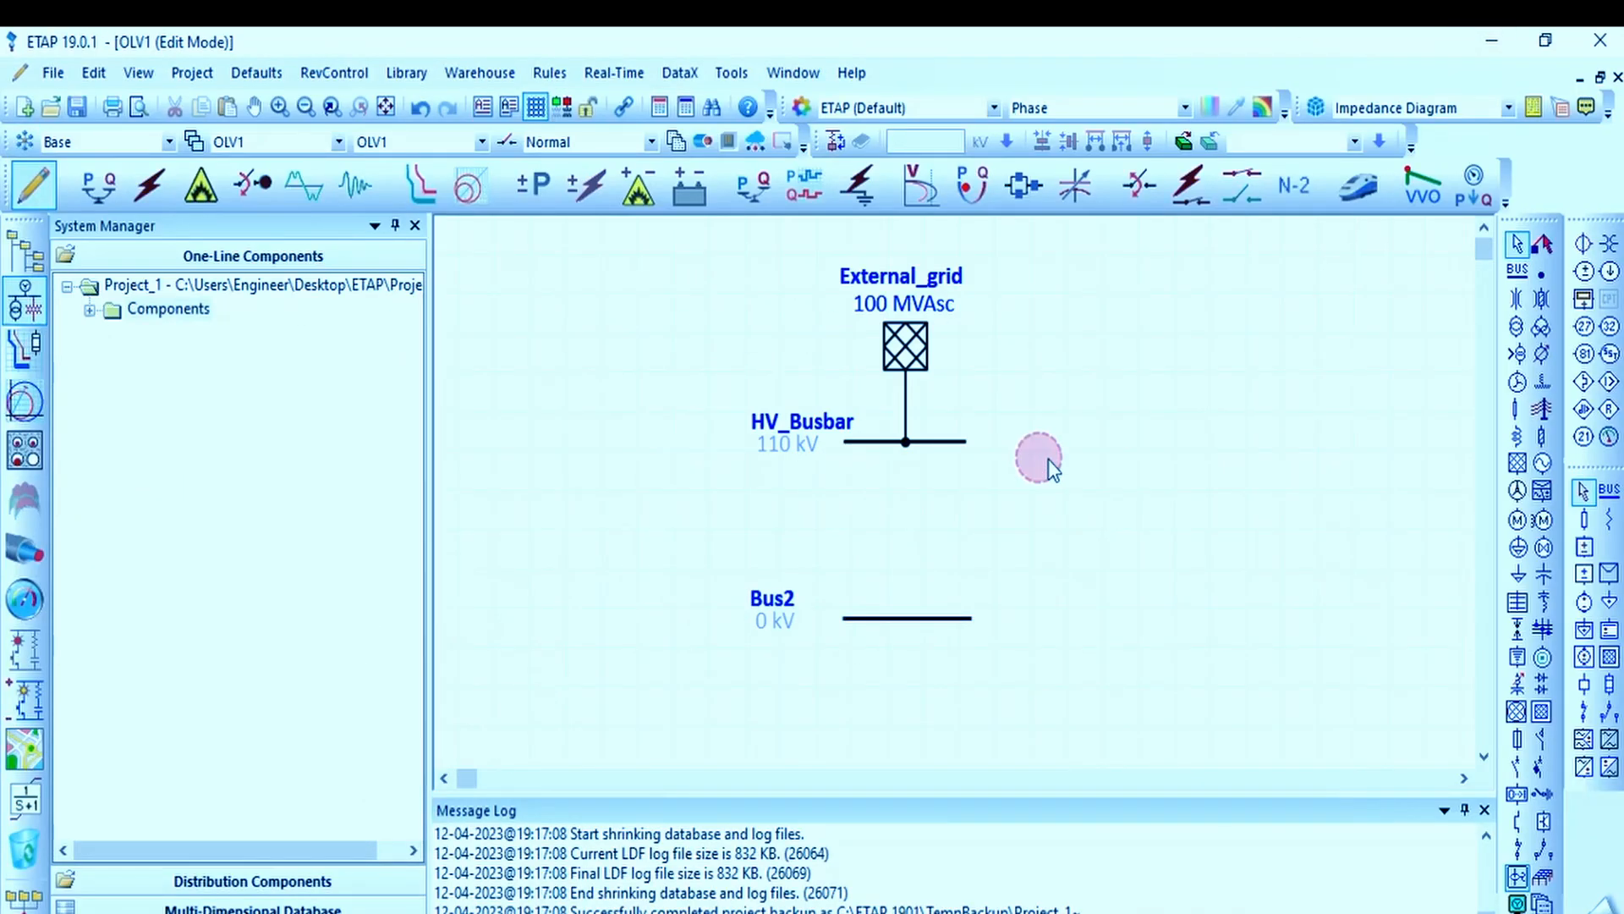
Step: Give the new lower bus the ID MV_Busbar and a nominal voltage of 33 kV
double_click(860, 622)
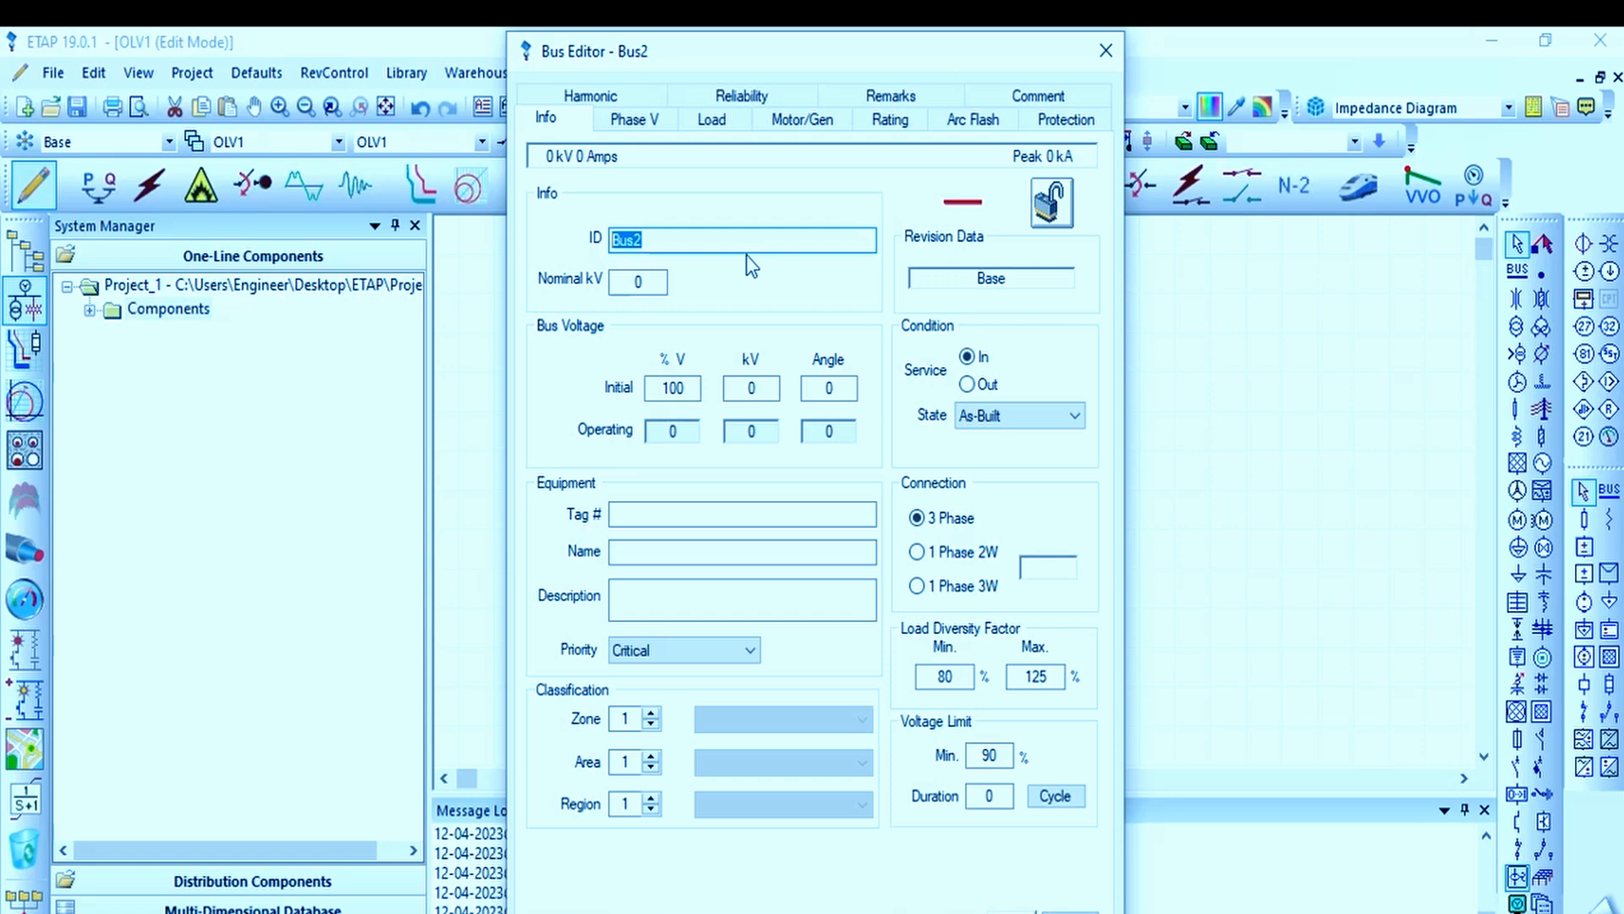
type("MV")
key("Tab")
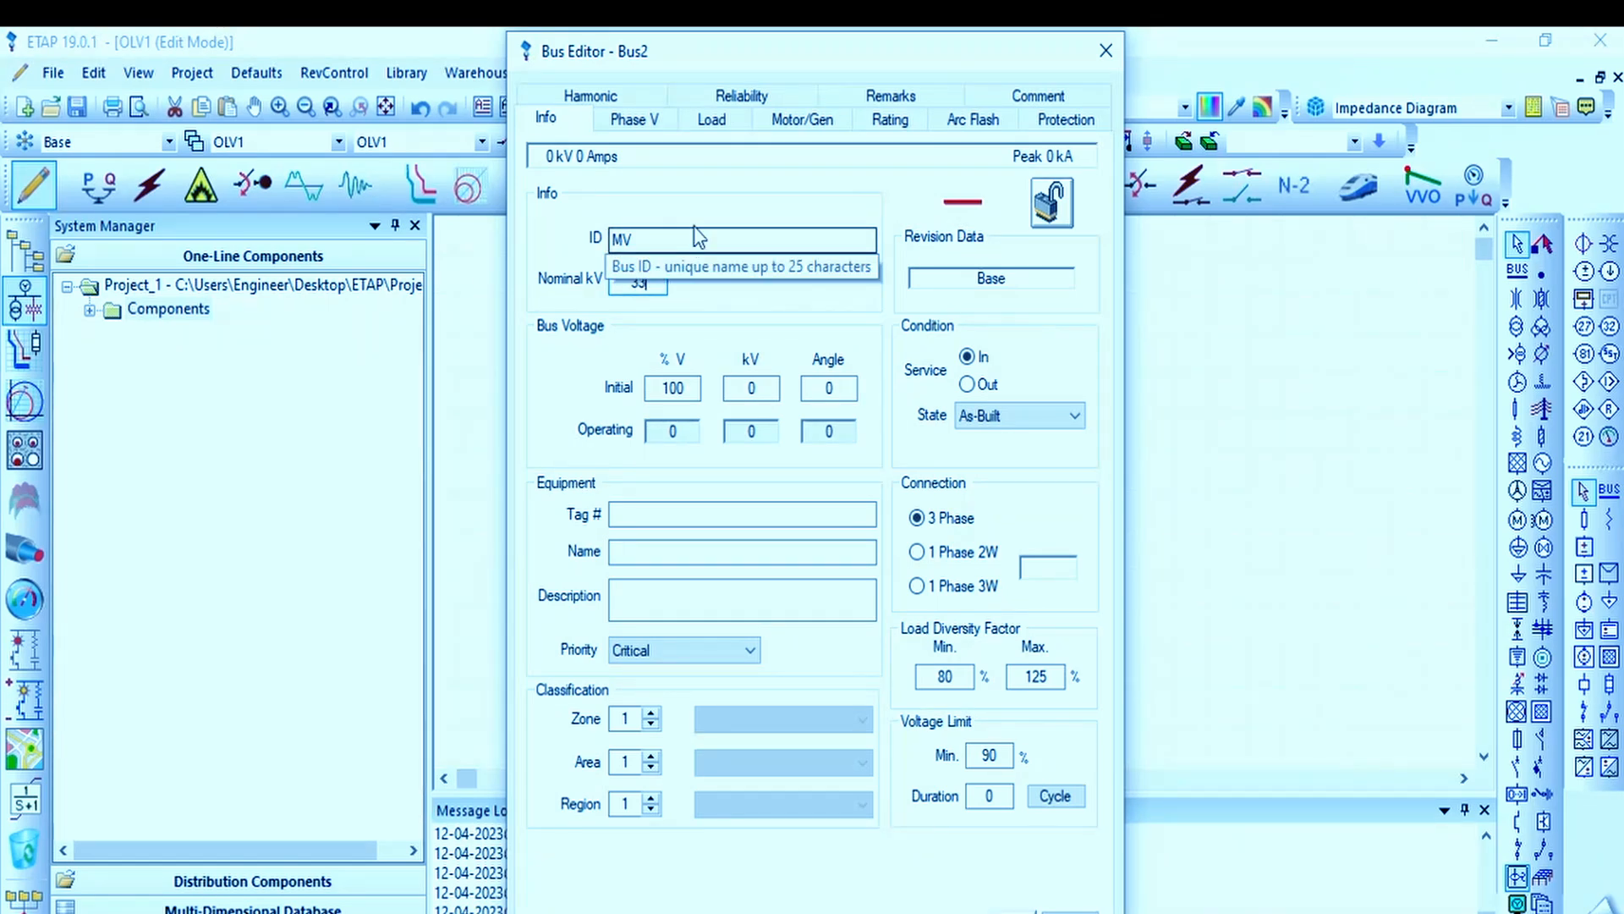
left_click_drag(641, 63, 711, 121)
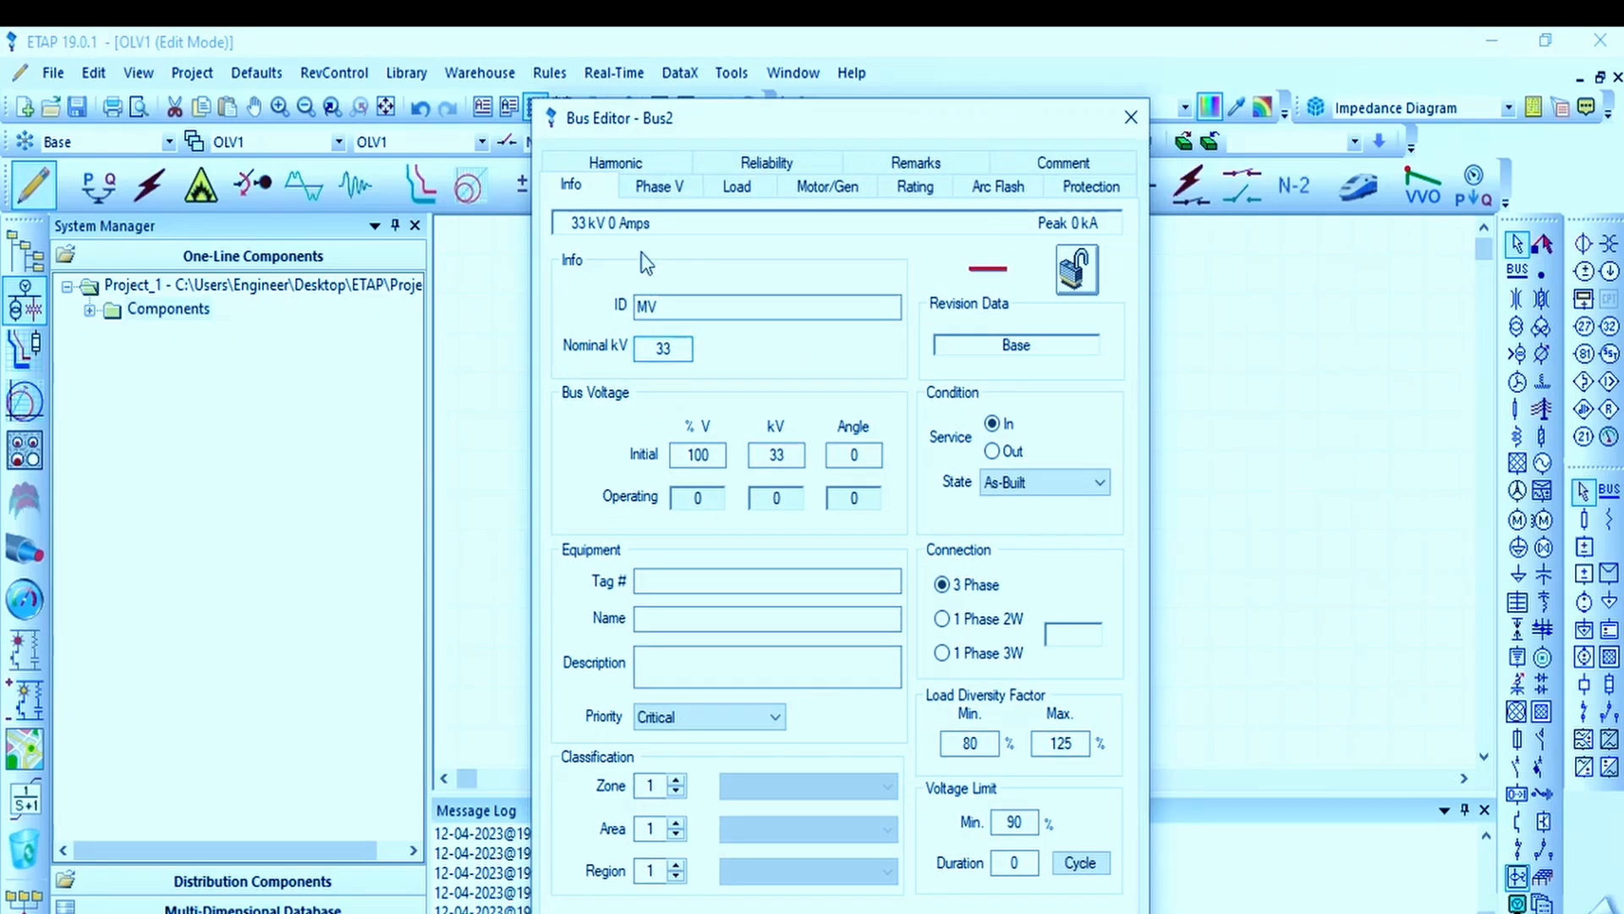
left_click(707, 309)
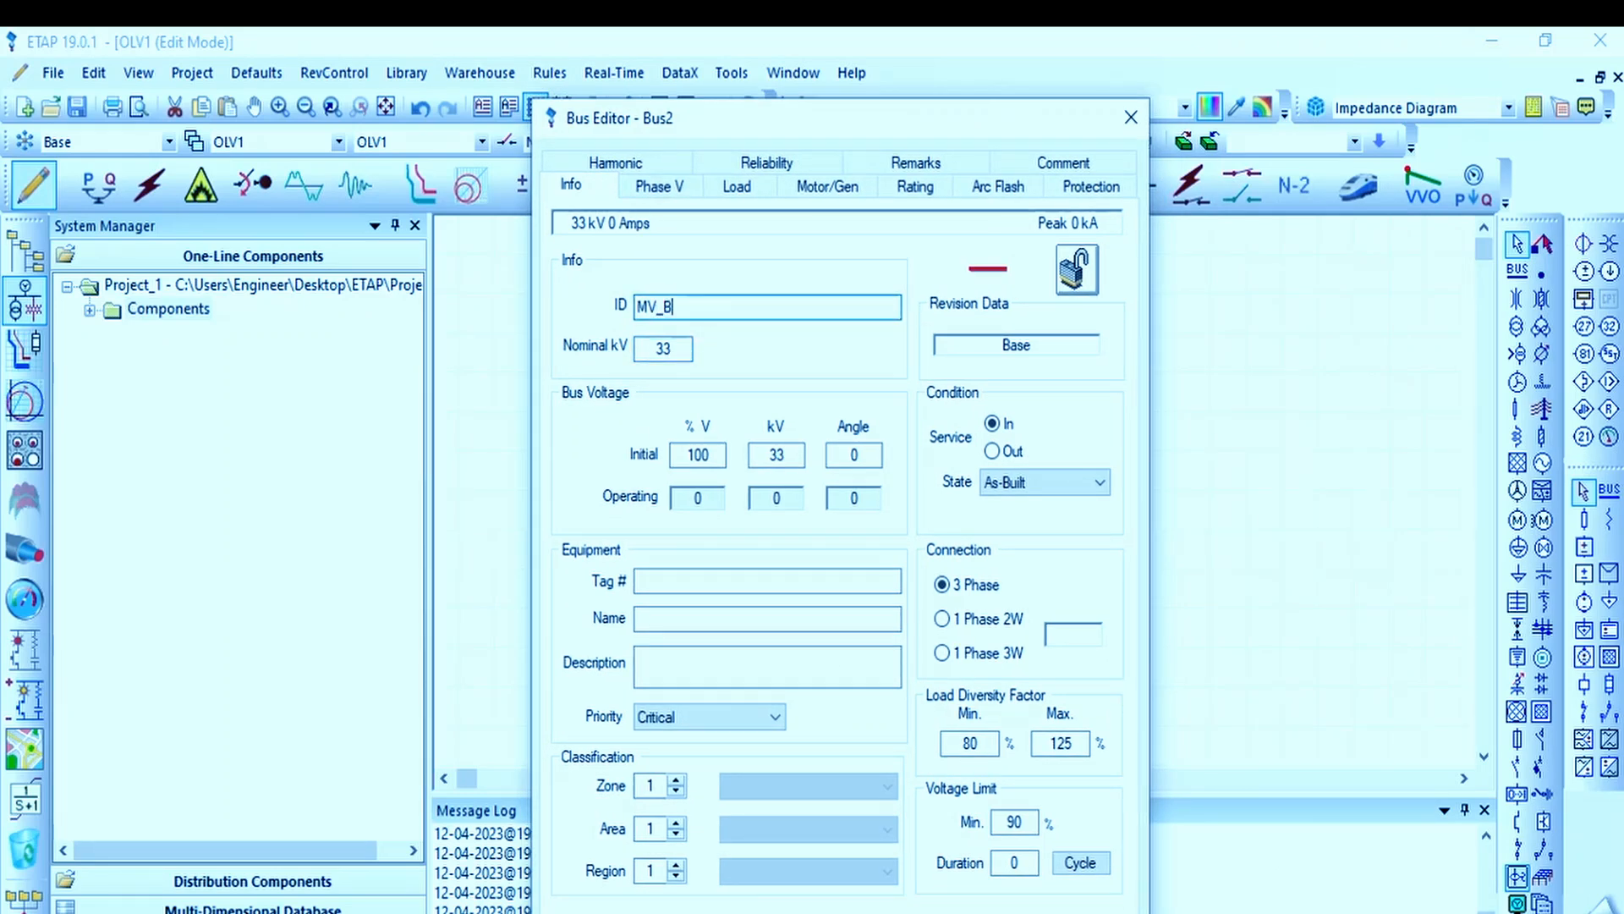
type("_Busbar")
left_click_drag(850, 122, 793, 51)
left_click(980, 909)
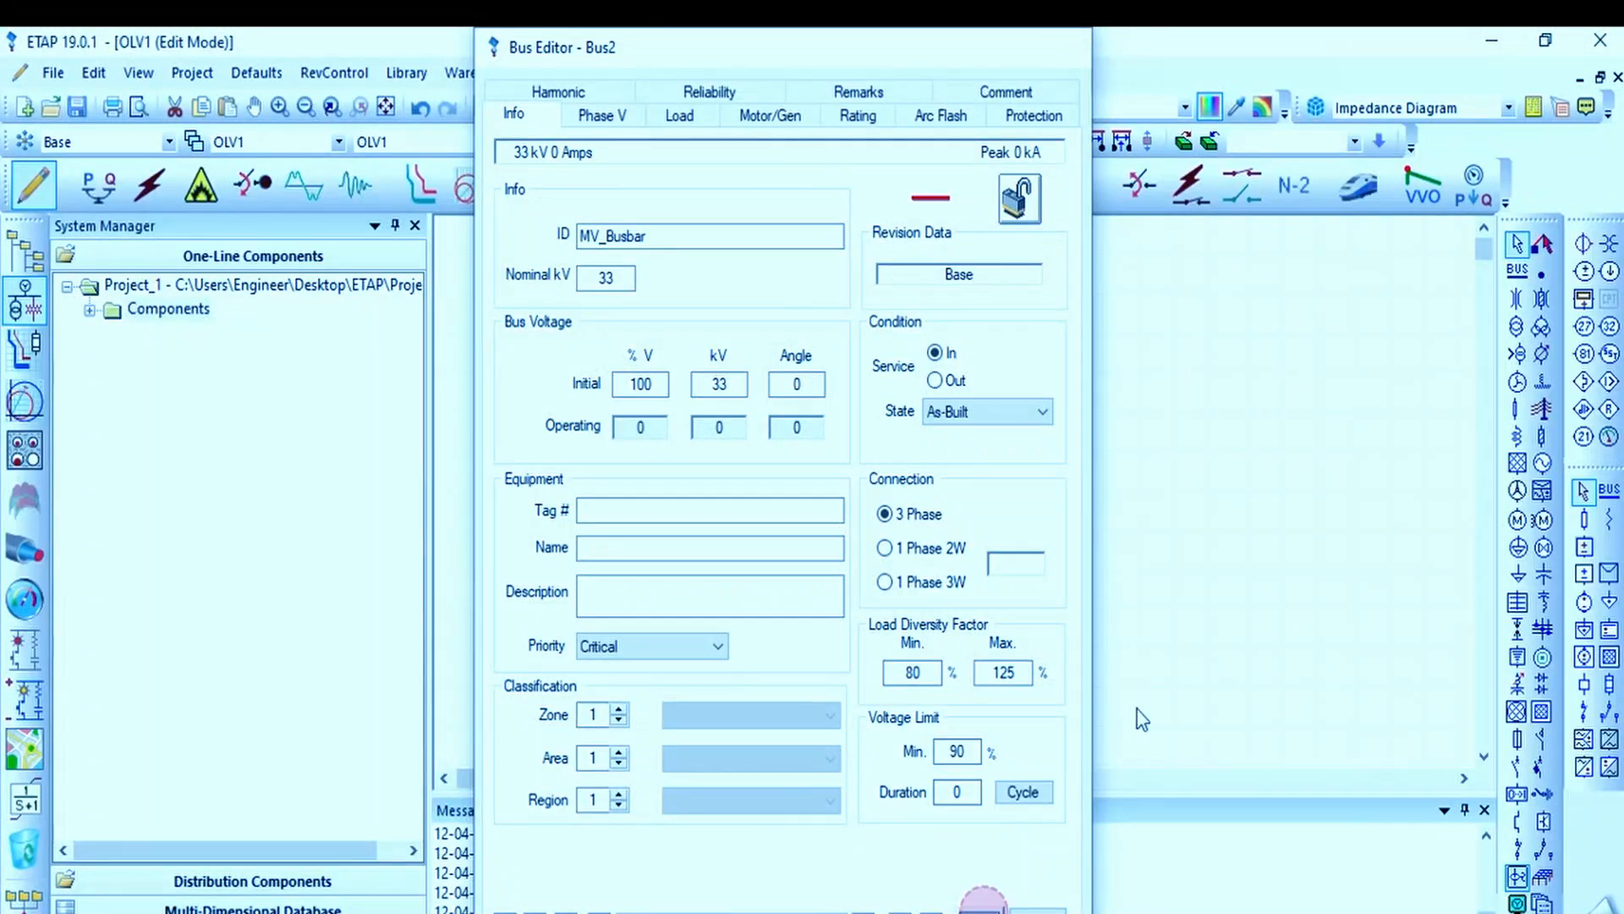
mouse_move(764, 601)
left_mouse_down()
mouse_move(655, 622)
mouse_move(771, 598)
left_mouse_up()
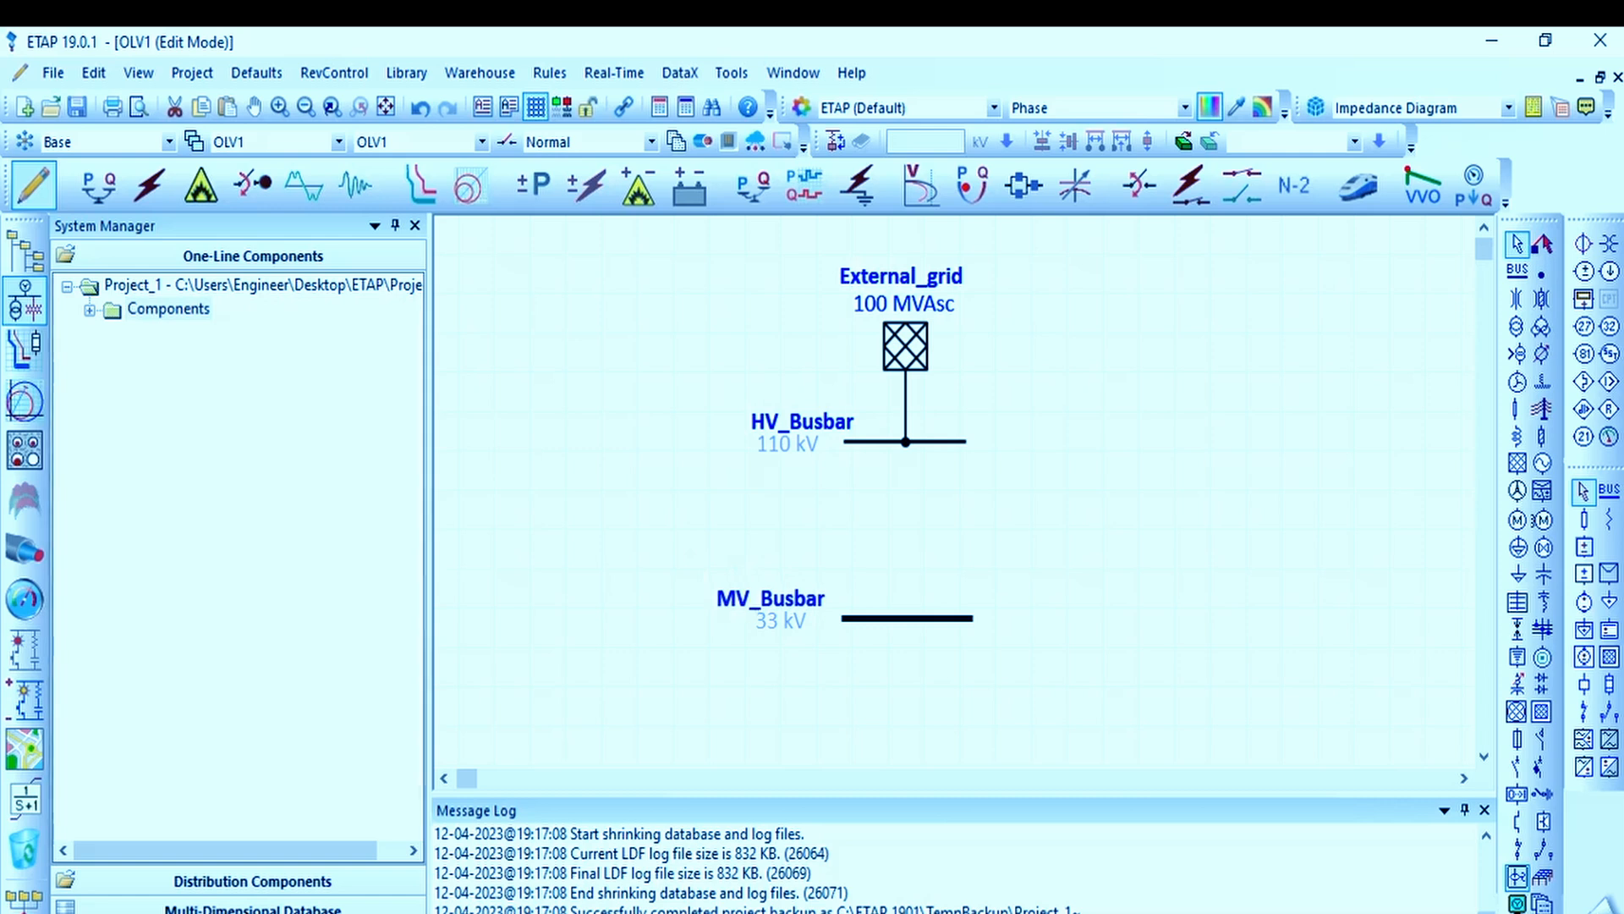
left_click(1102, 475)
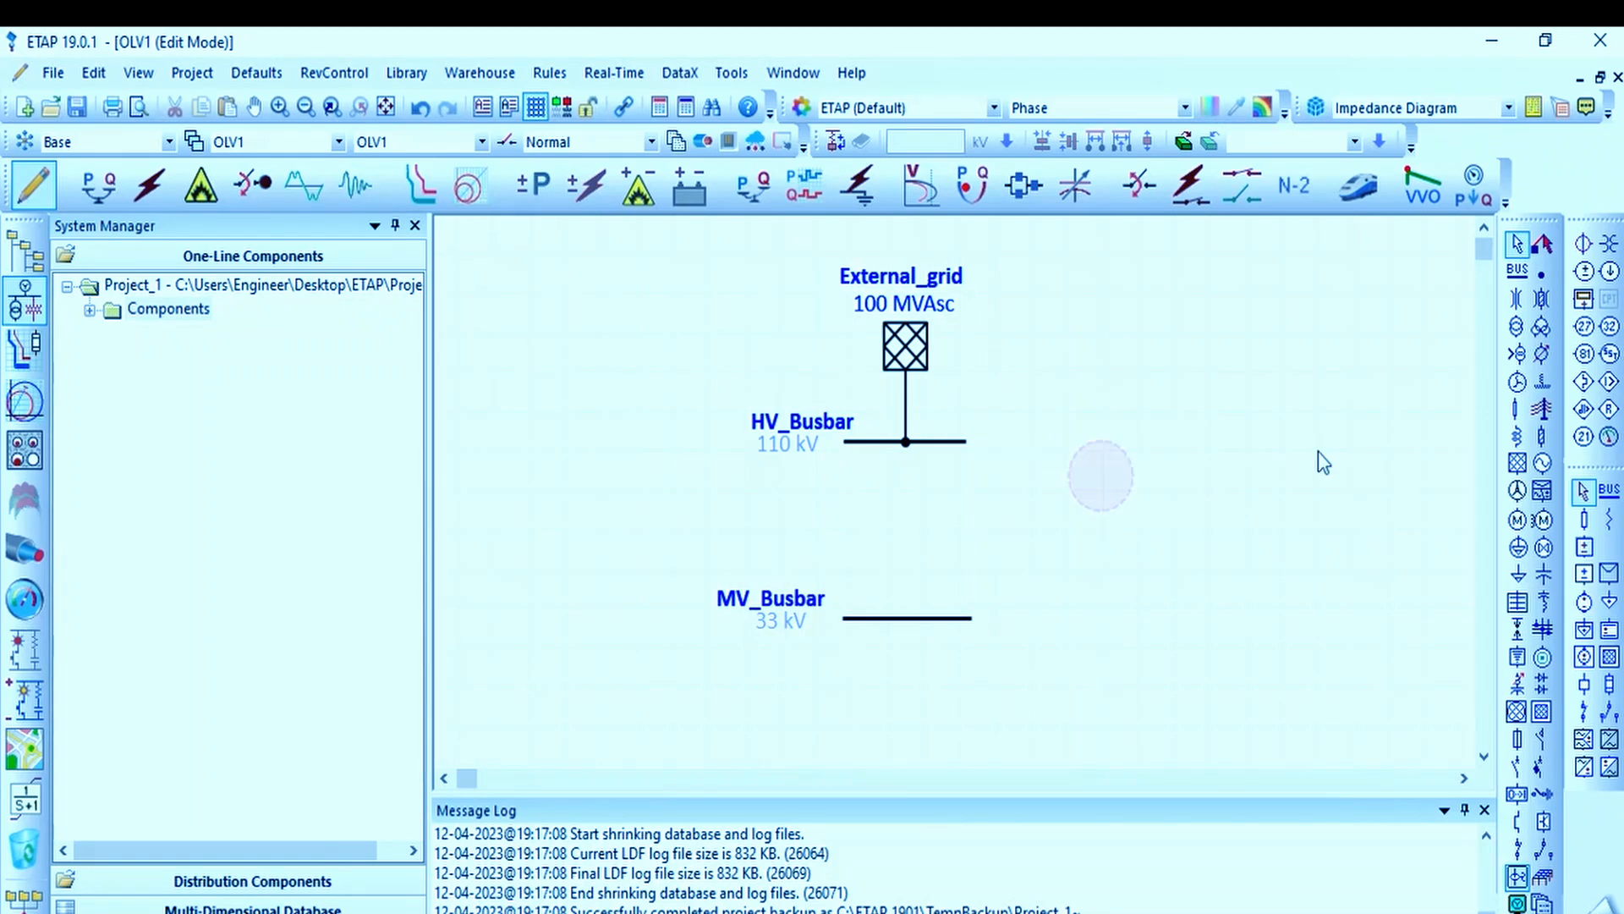
Step: Place a 2-winding transformer between the two busbars with its lower terminal connected to MV_Busbar
left_click(1517, 333)
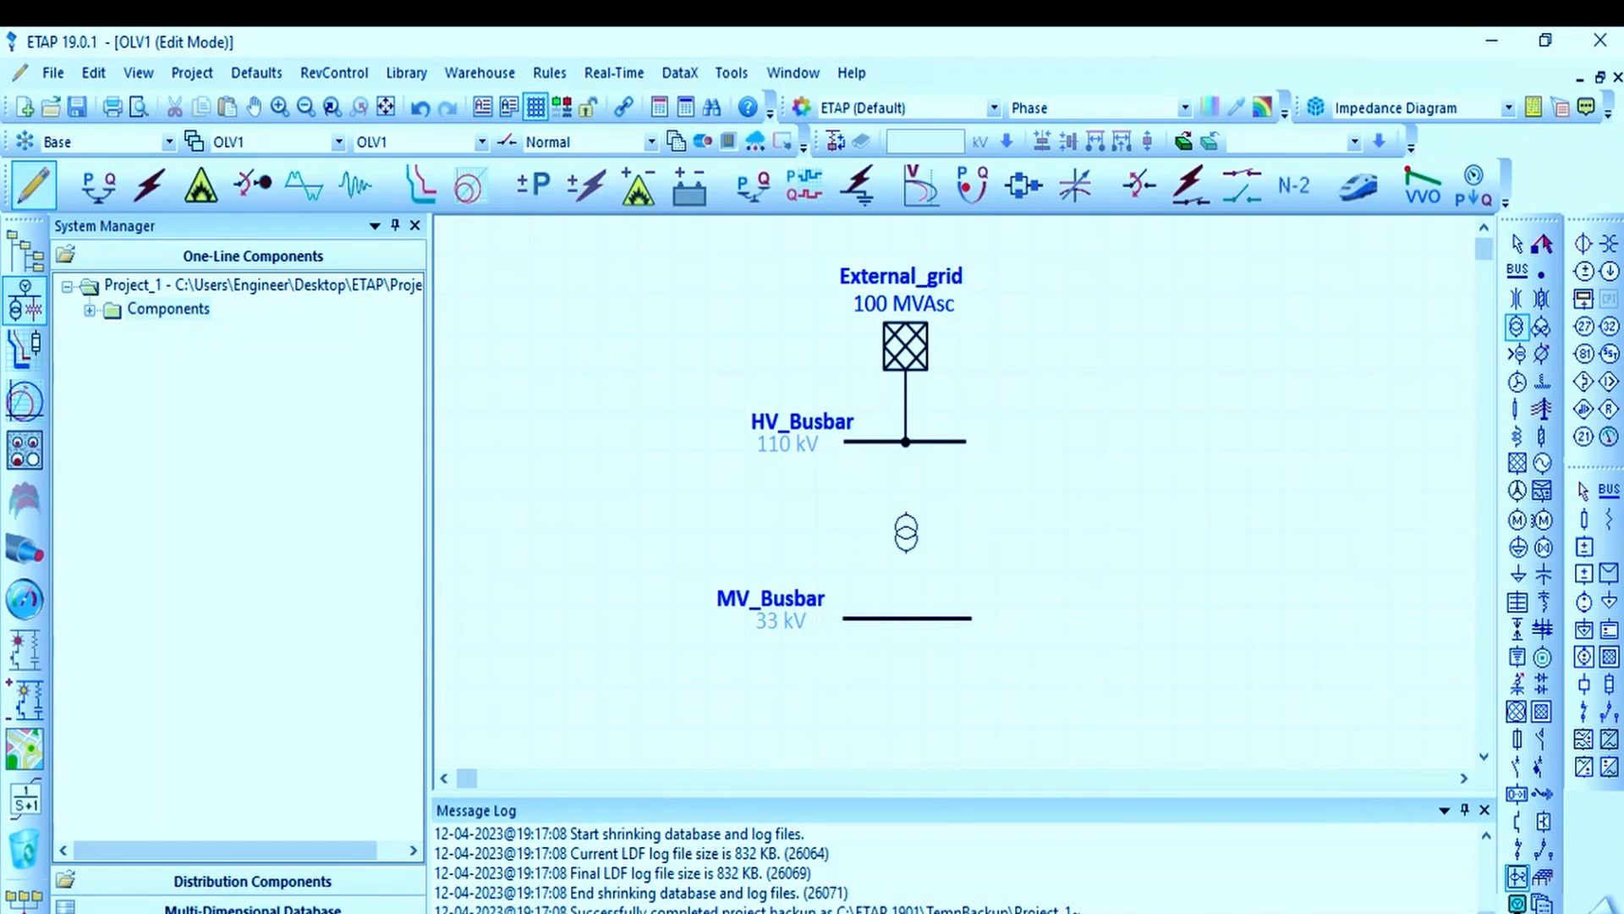
left_click(907, 533)
left_click_drag(915, 560, 915, 543)
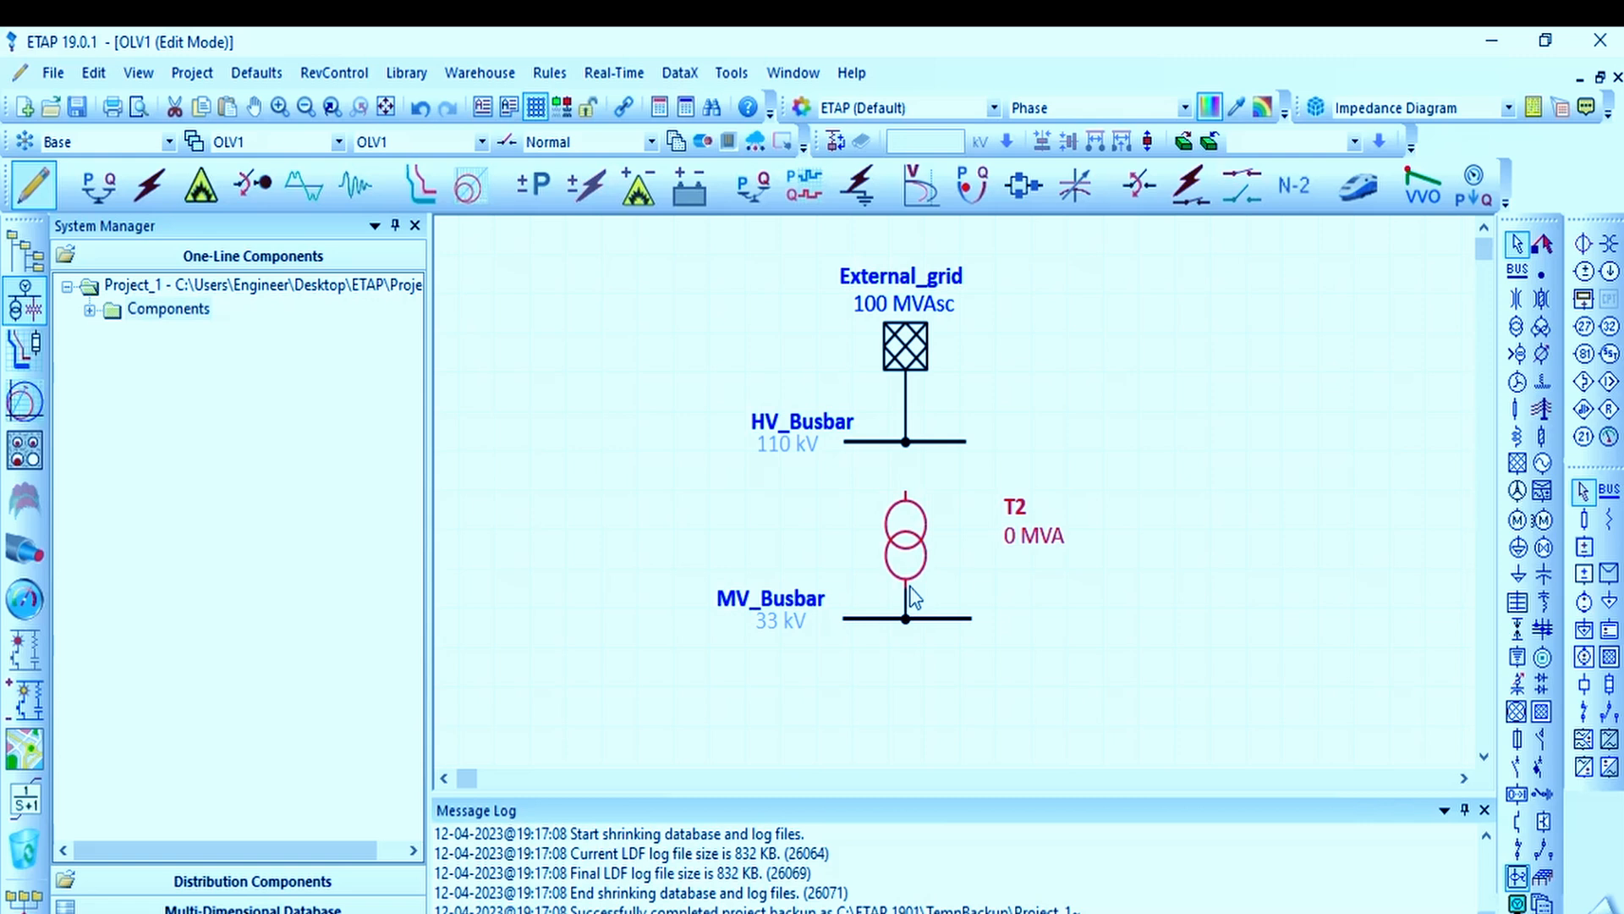
left_click(1002, 500)
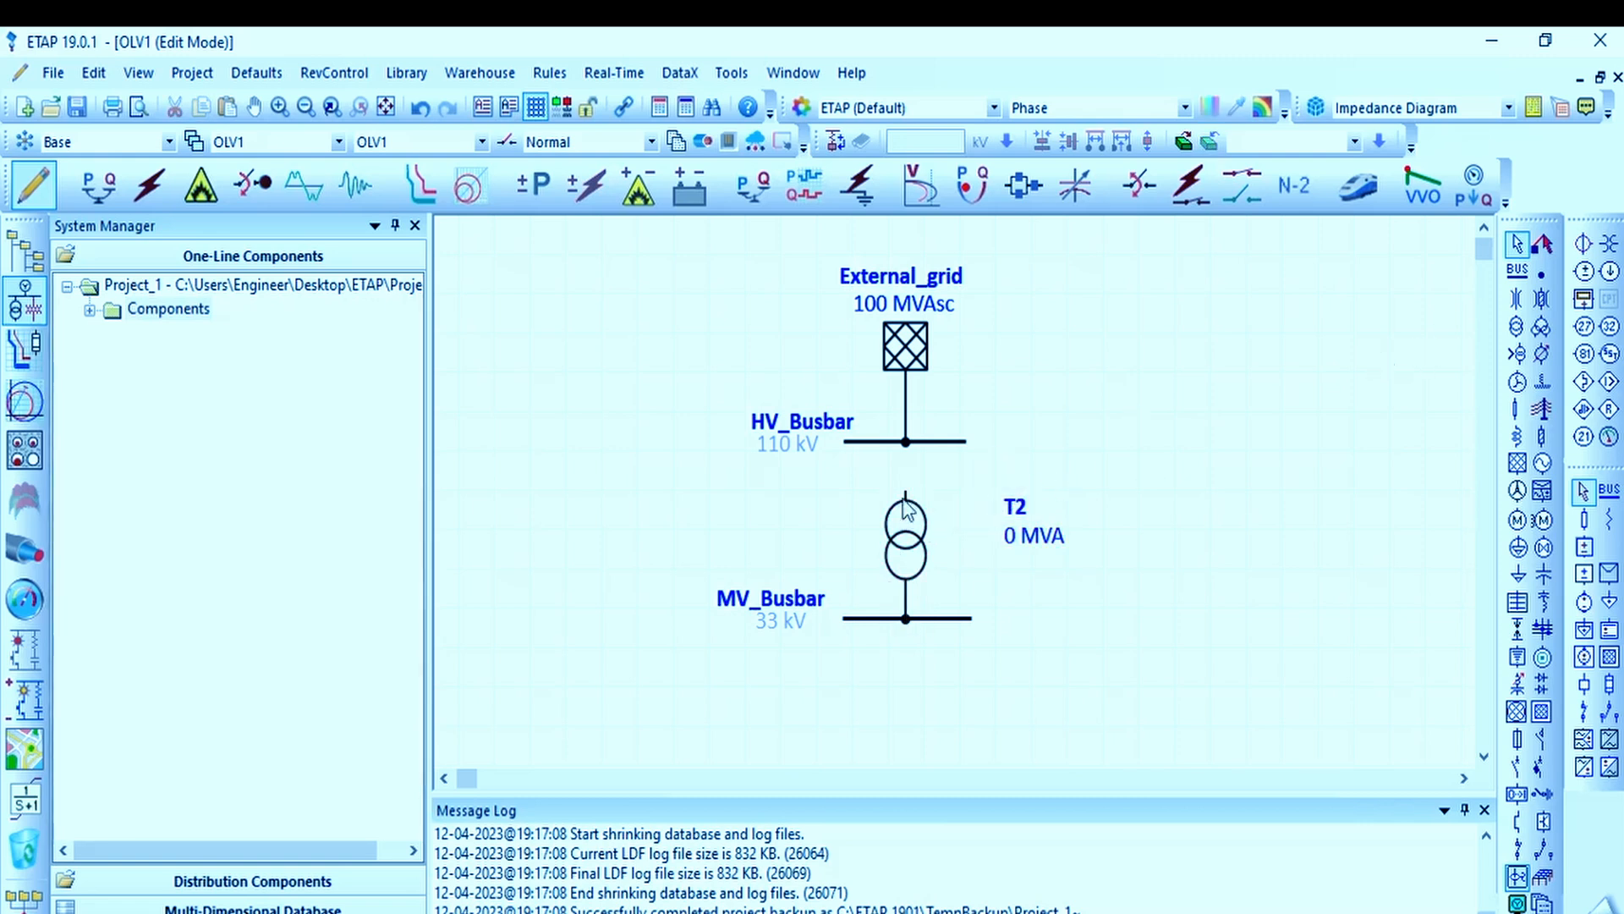
Step: Connect the transformer's upper terminal to HV_Busbar and centre the symbol between the two busbars
left_click_drag(905, 491, 905, 448)
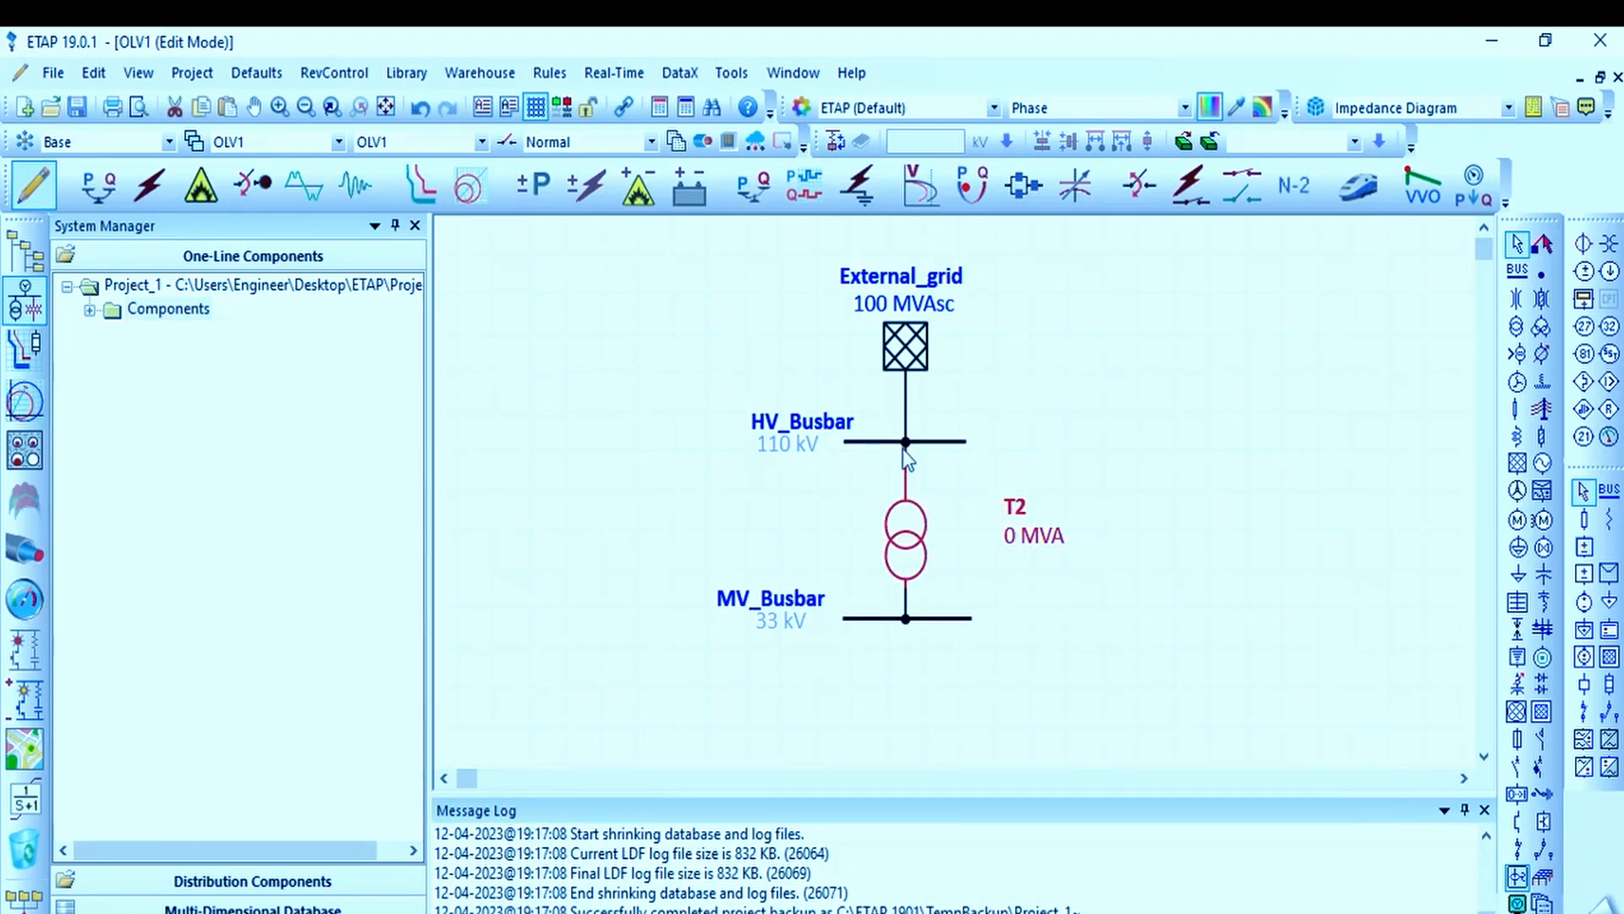
left_click(1144, 380)
mouse_move(918, 543)
left_mouse_down()
mouse_move(910, 563)
mouse_move(895, 544)
mouse_move(916, 533)
left_mouse_up()
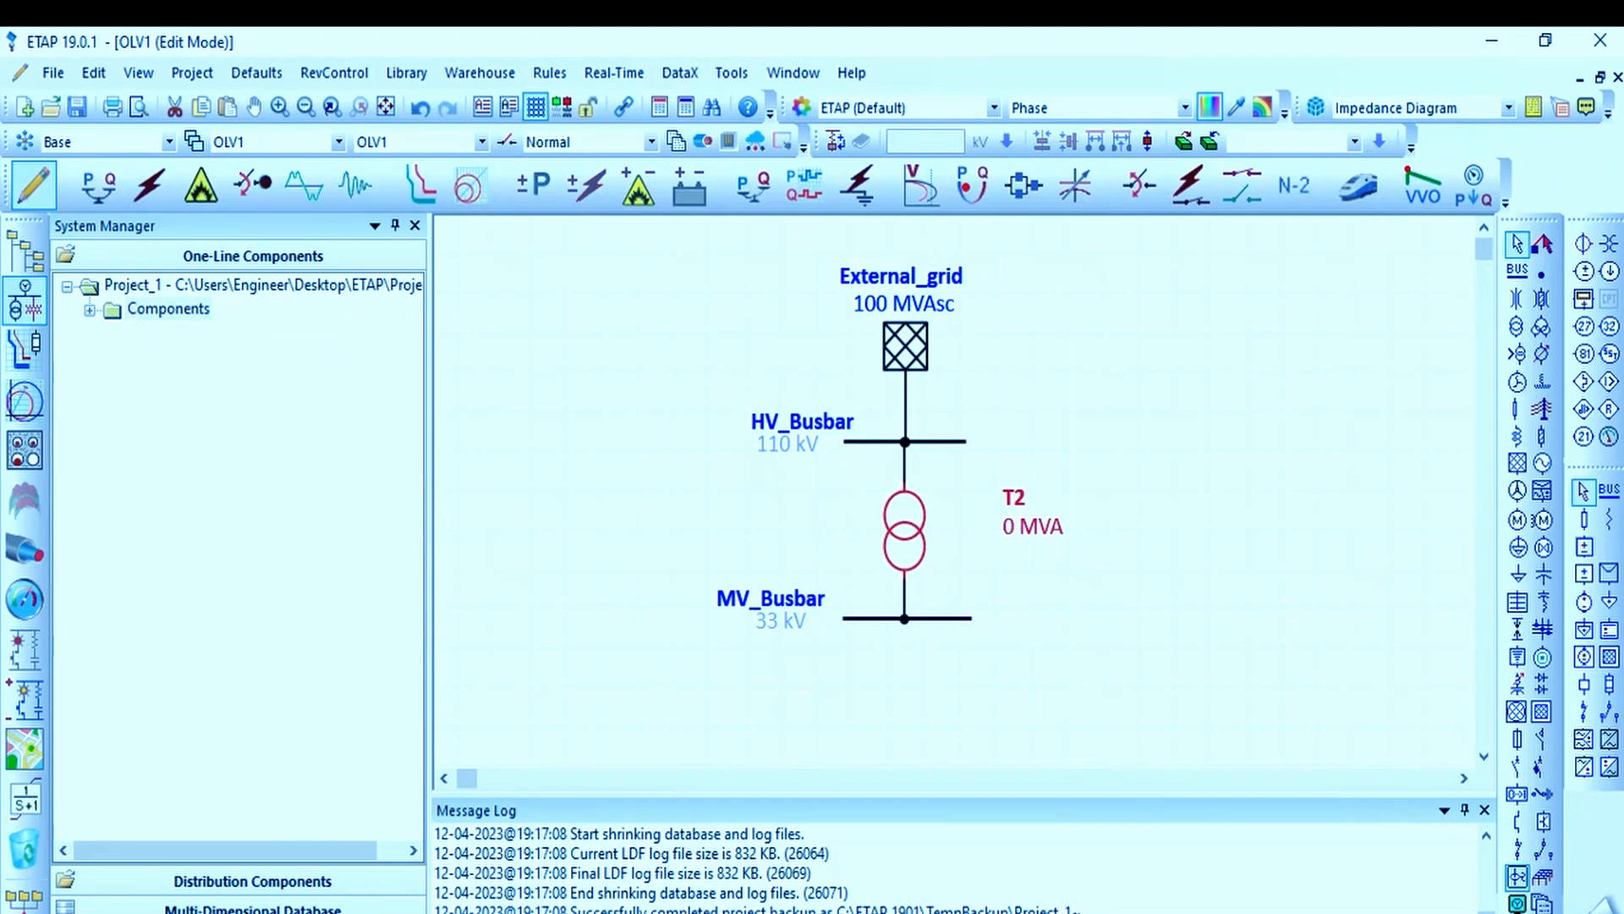
left_click(1104, 366)
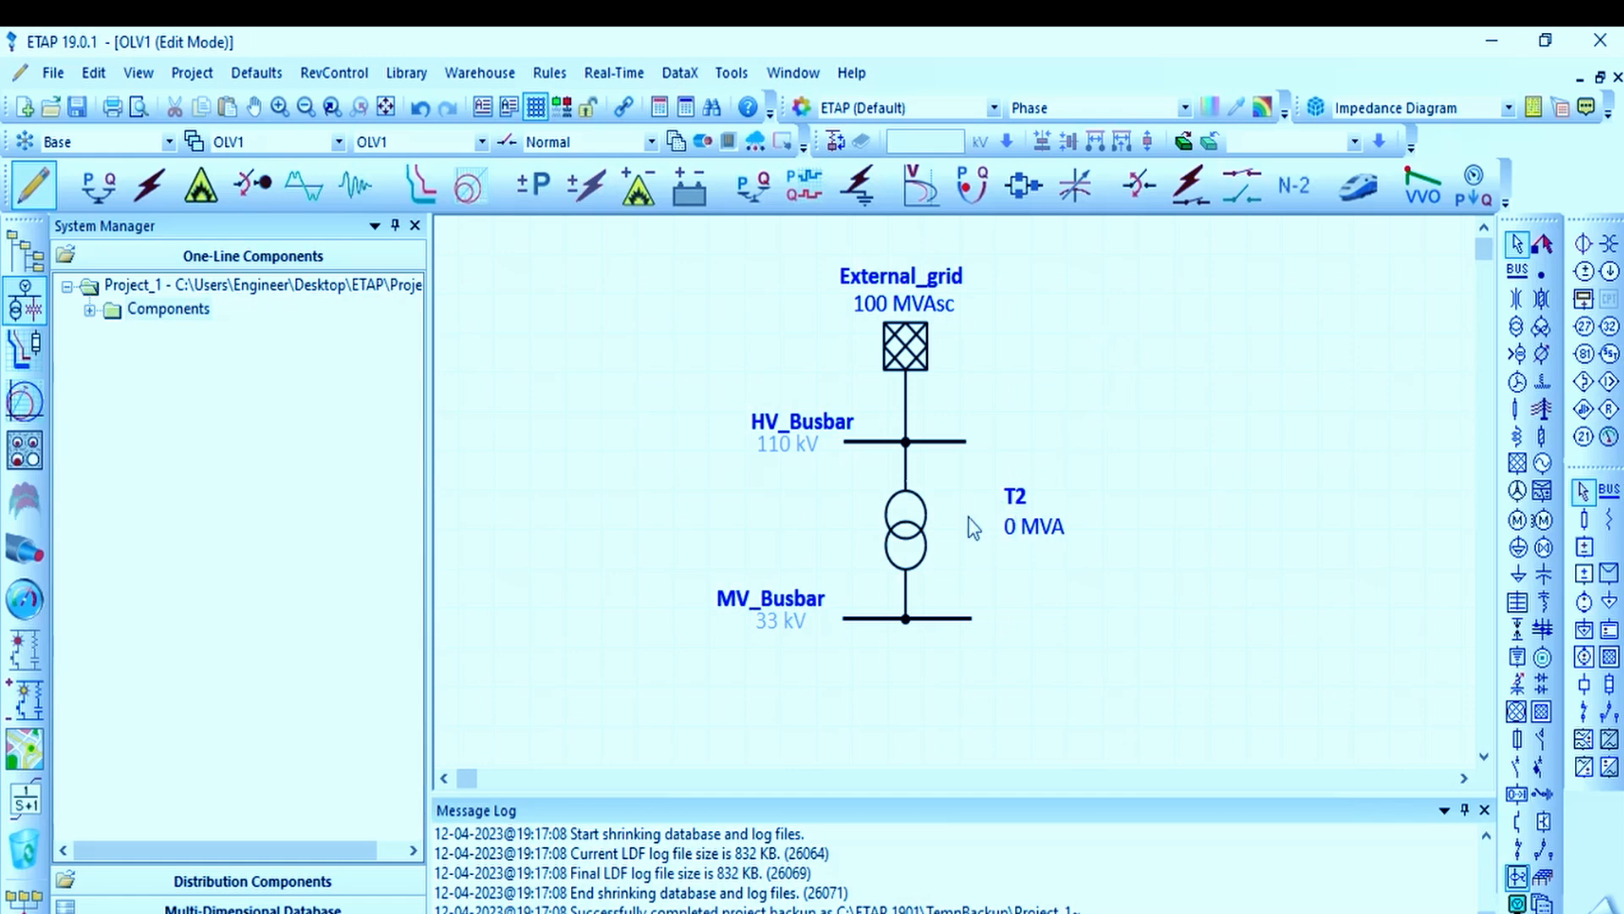
Step: Set the transformer's ID to HV/MV Trafo in its editor
double_click(903, 531)
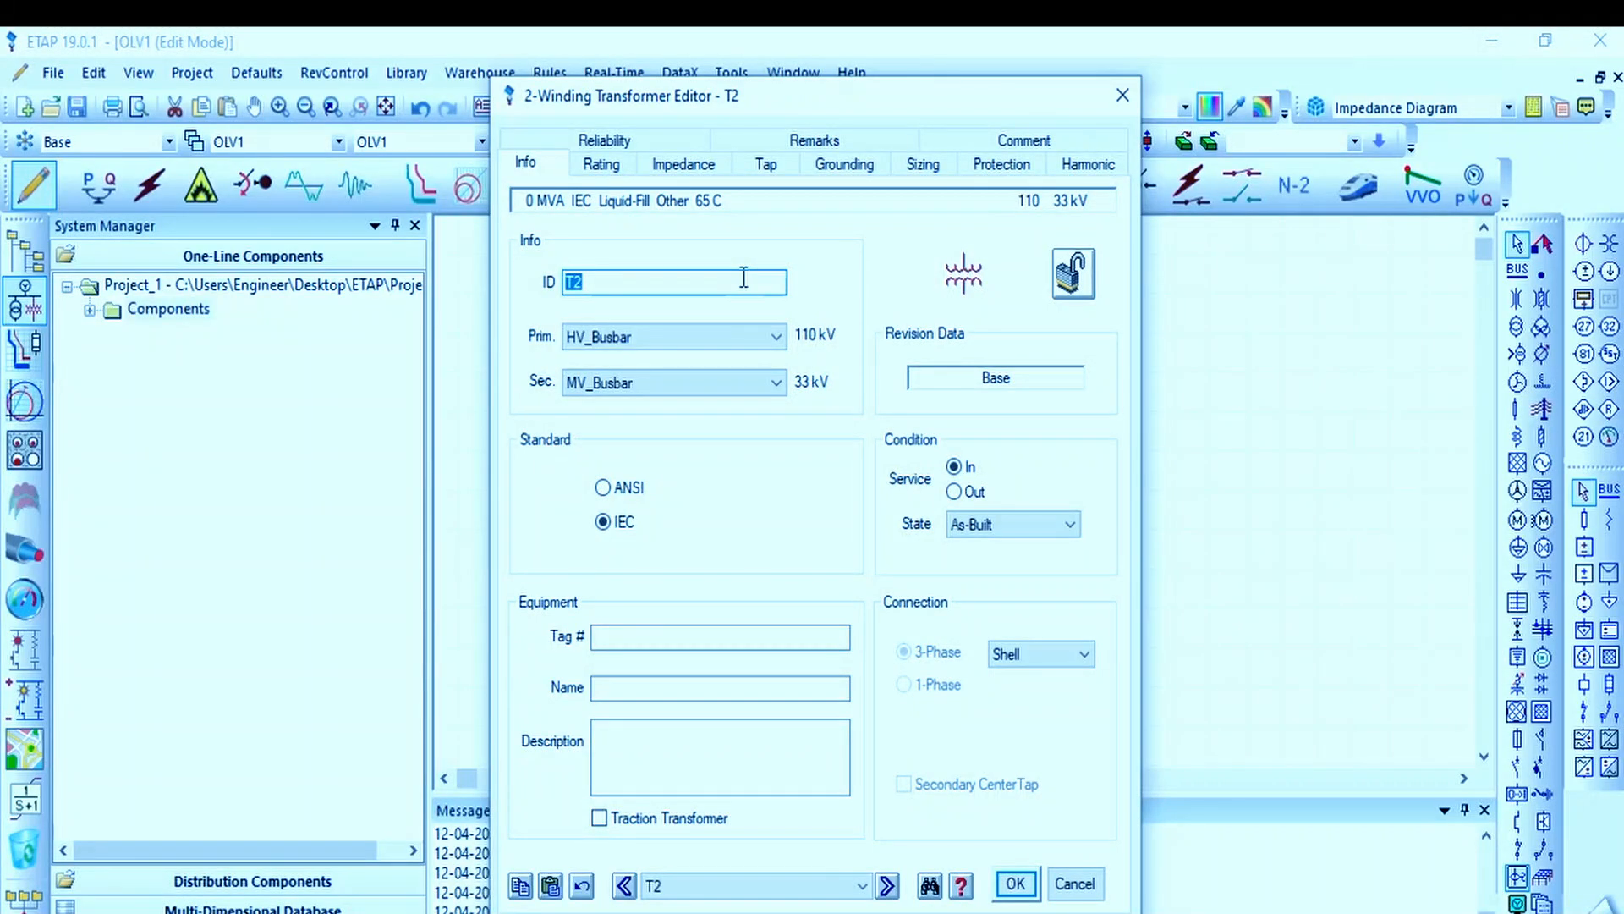
type("T")
type("V/MV Trafo")
left_click_drag(730, 99, 1174, 128)
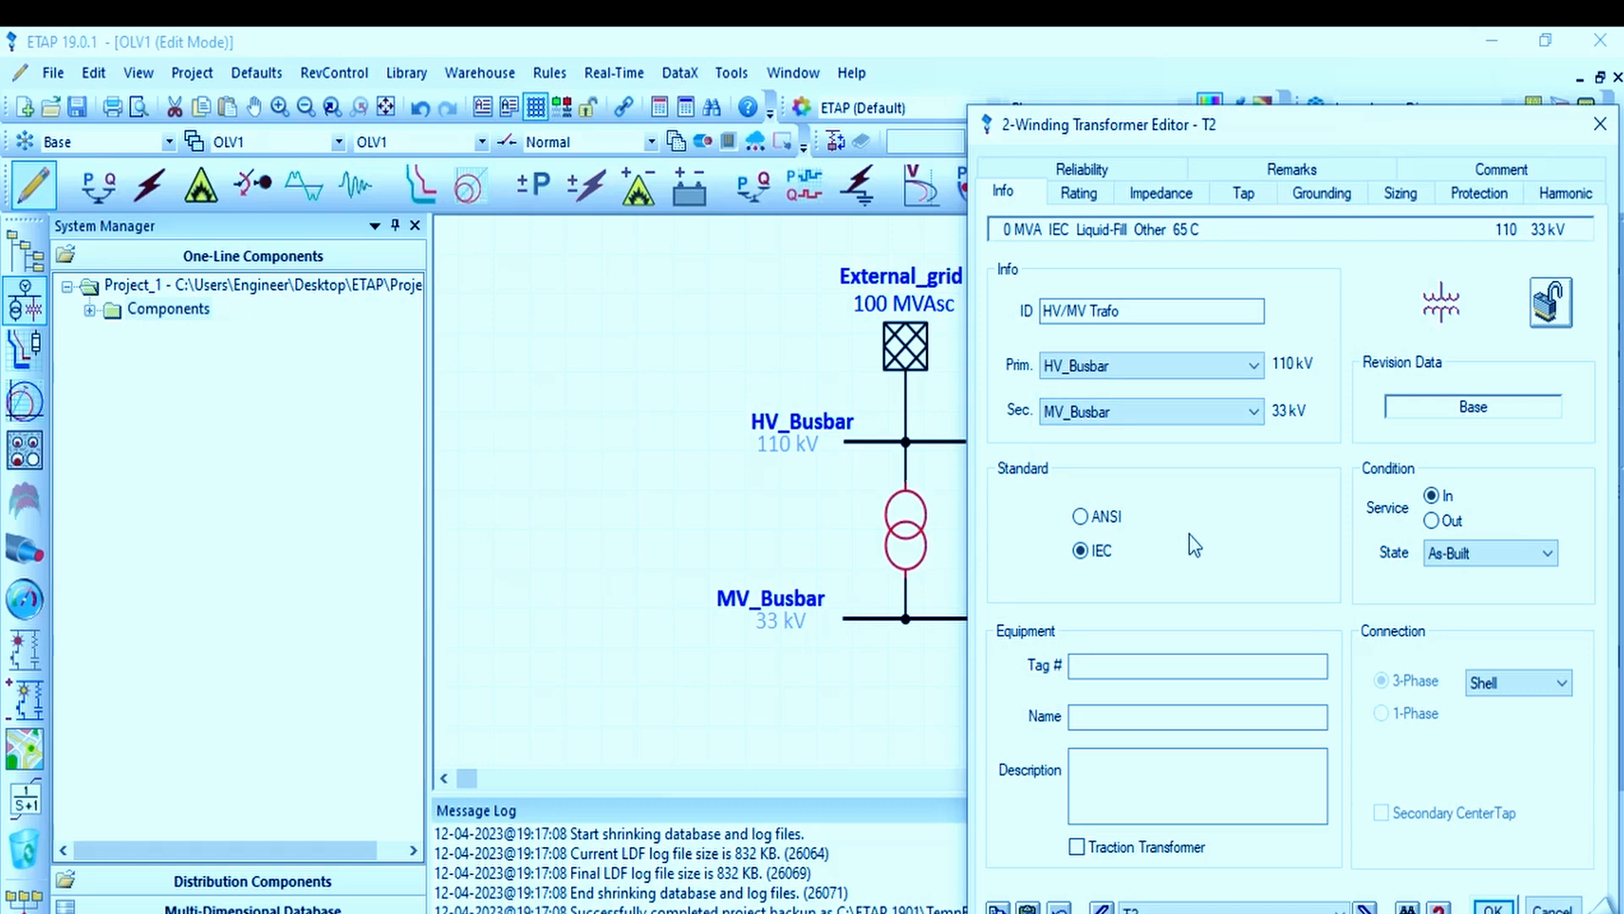
Step: Try the ANSI standard for the transformer and switch it back to IEC
left_click(1104, 518)
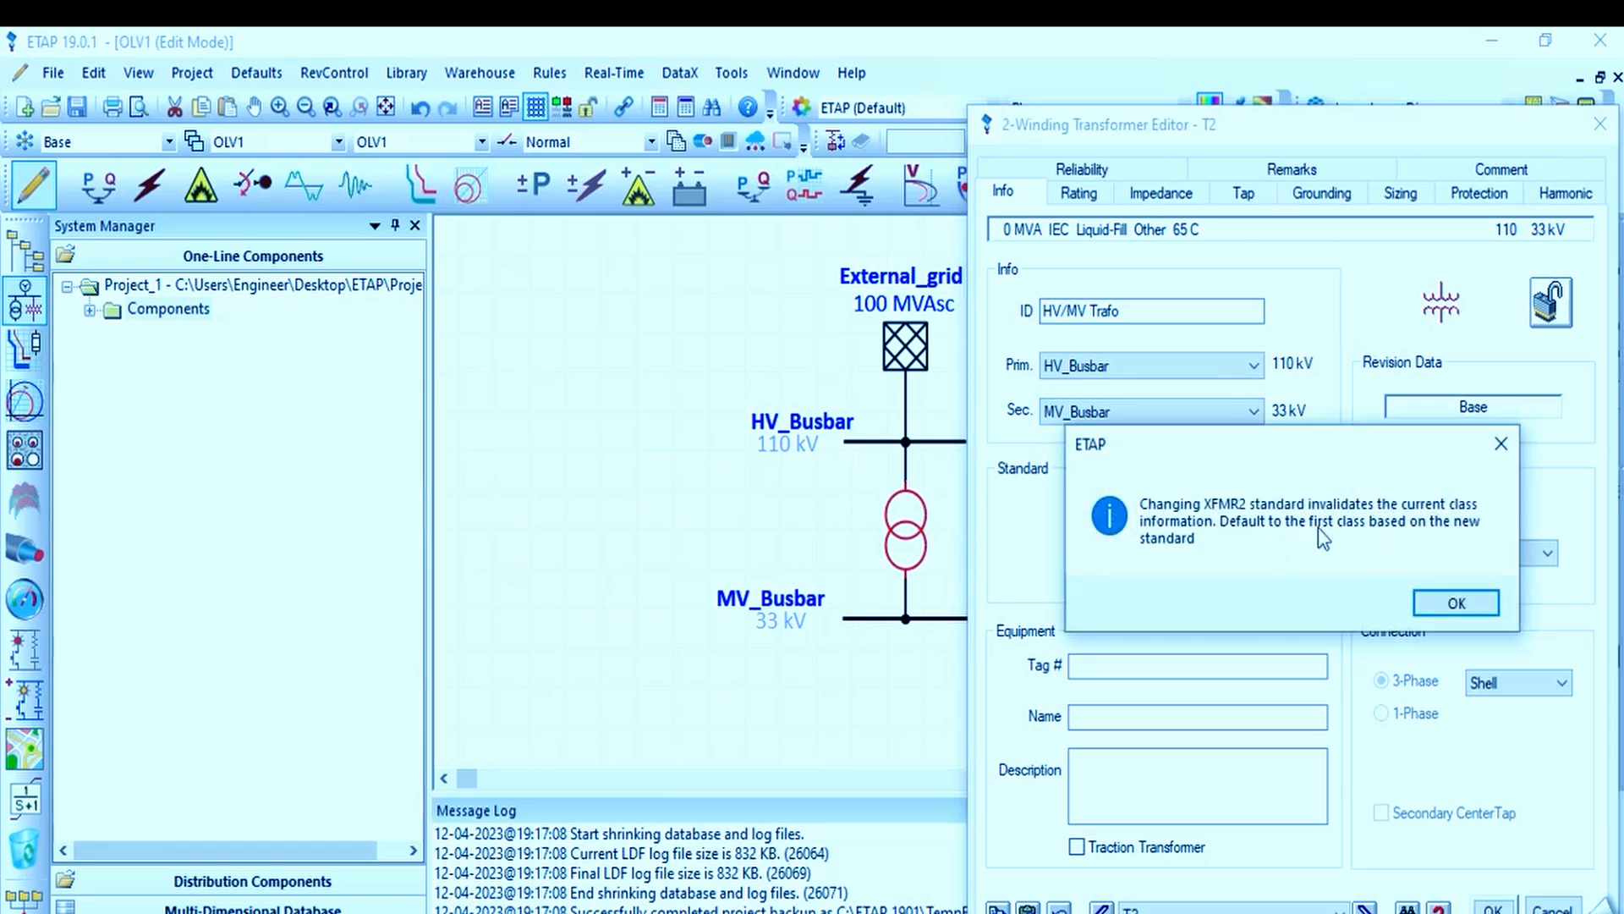
left_click(1451, 602)
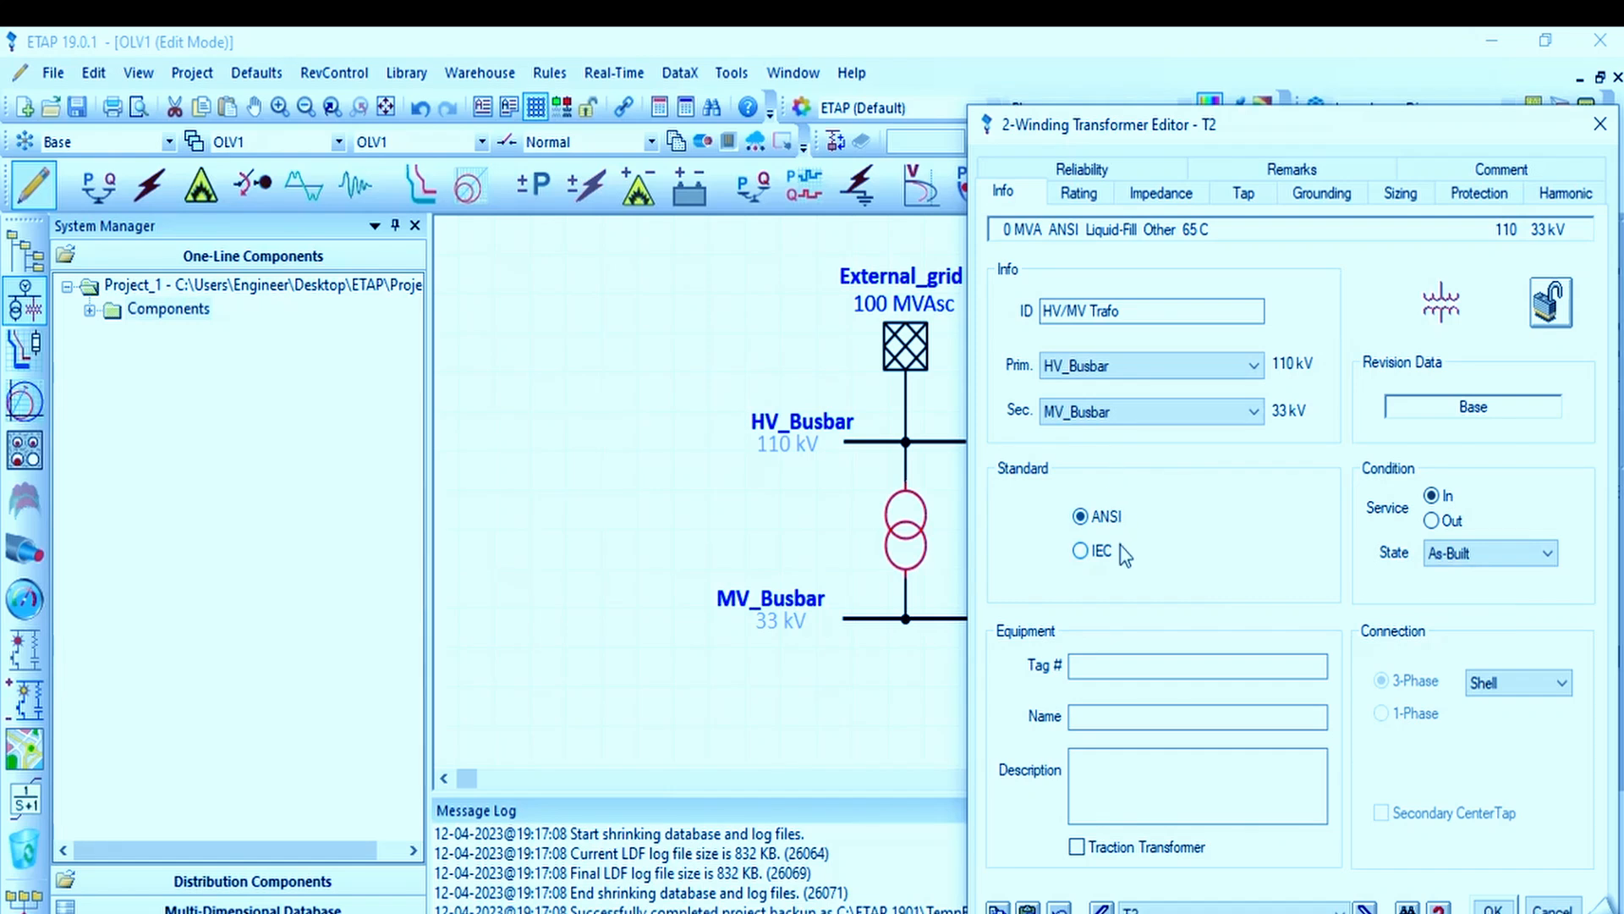
left_click(1090, 551)
left_click(1443, 596)
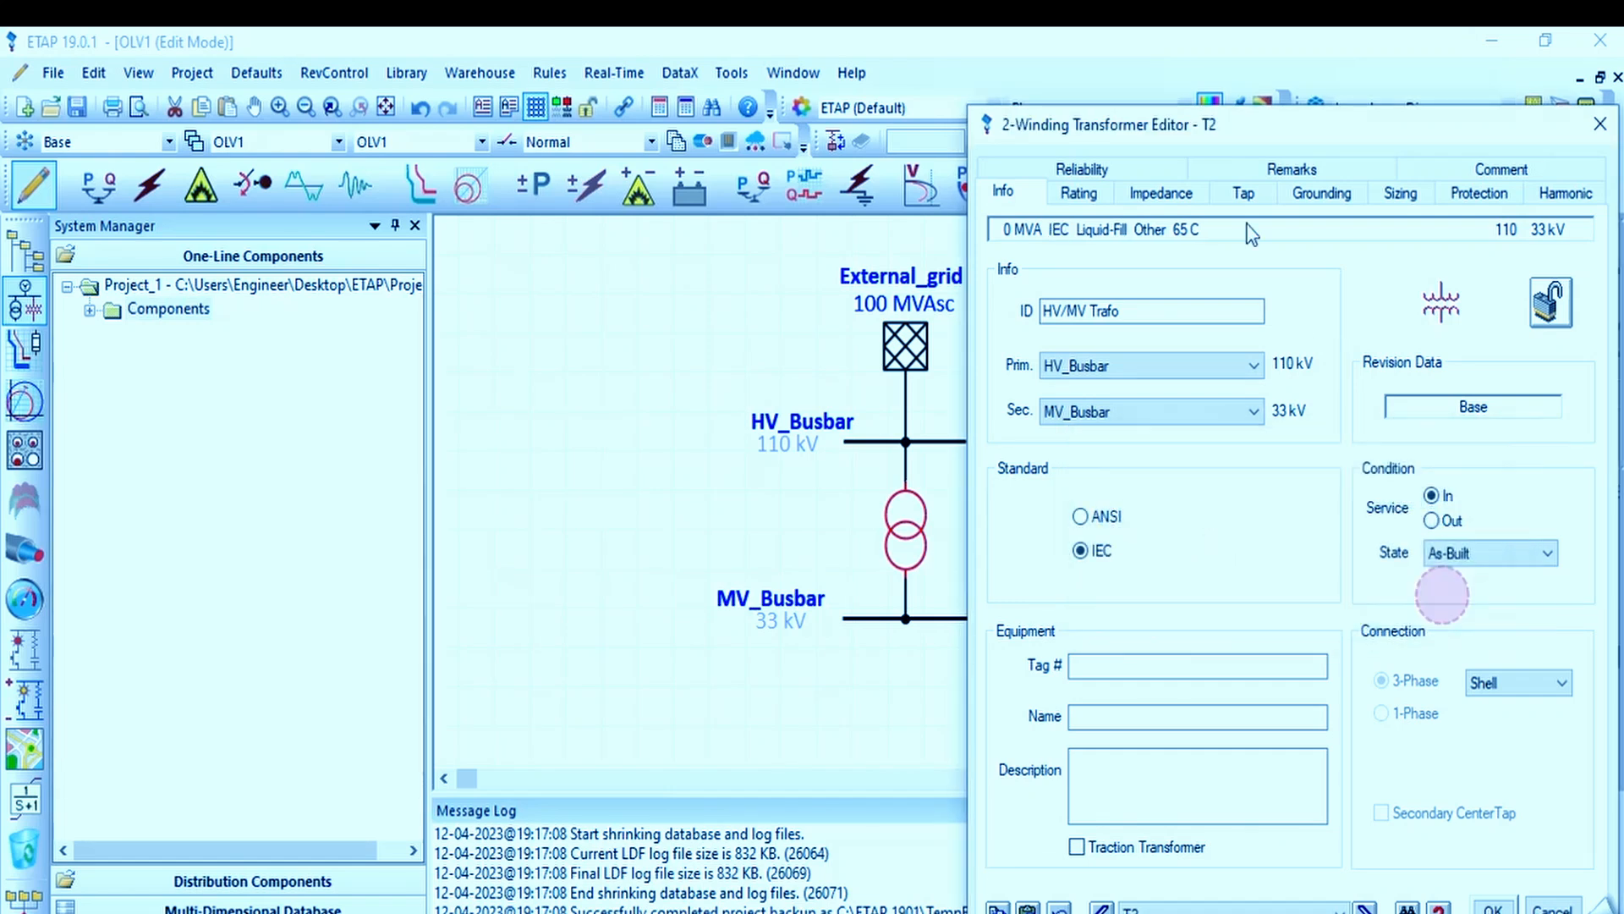
left_click_drag(1155, 128, 694, 101)
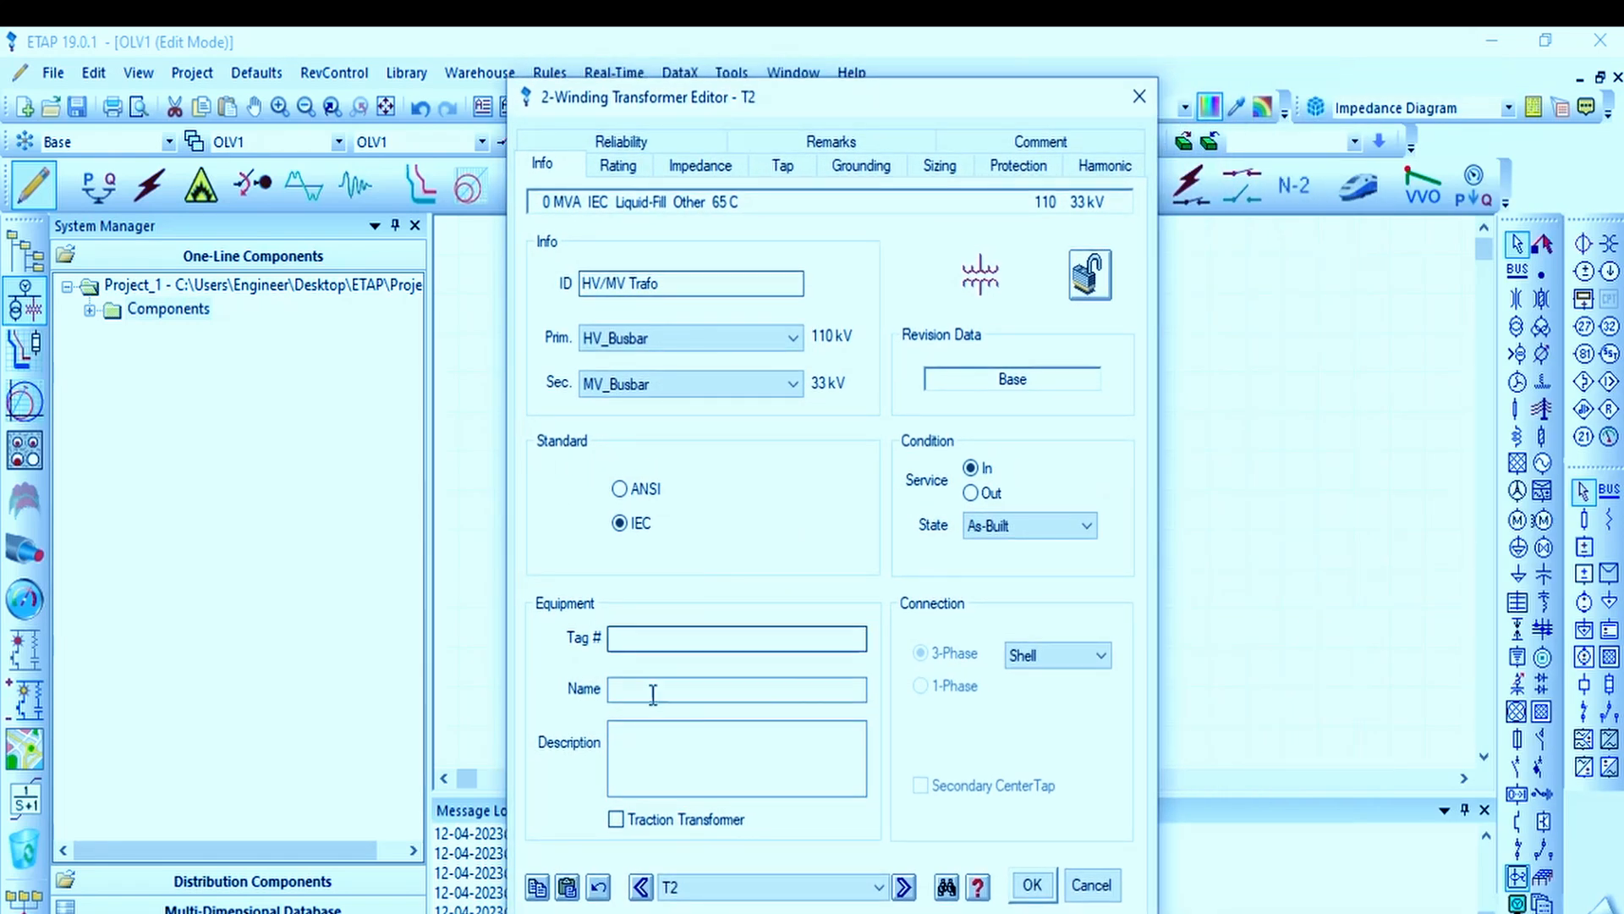
left_click(682, 696)
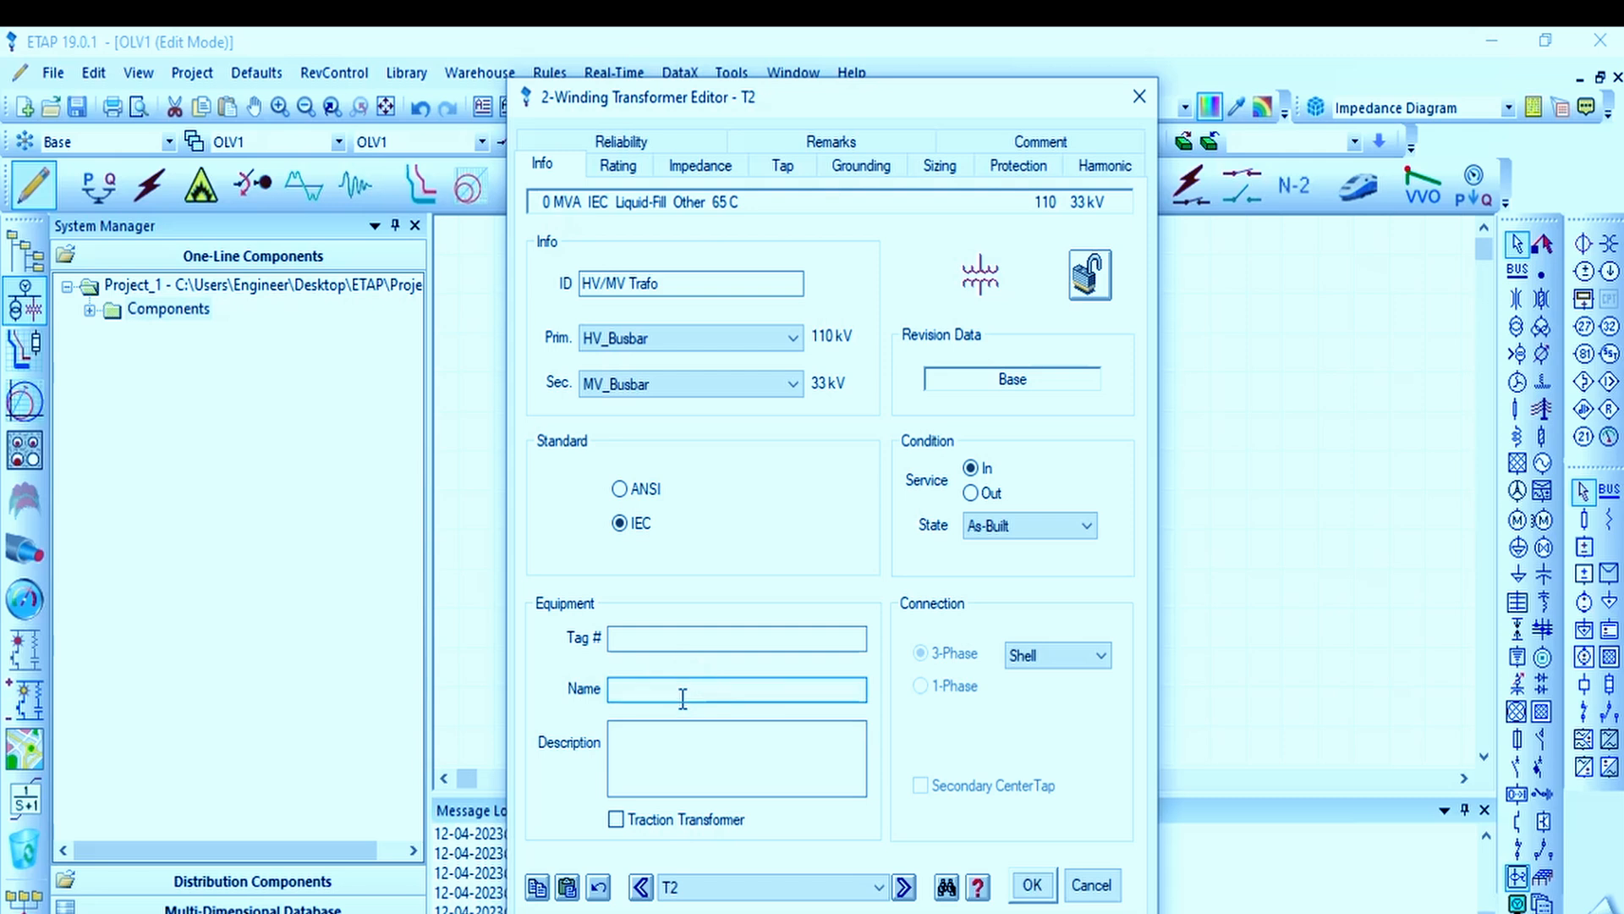
type("TRF")
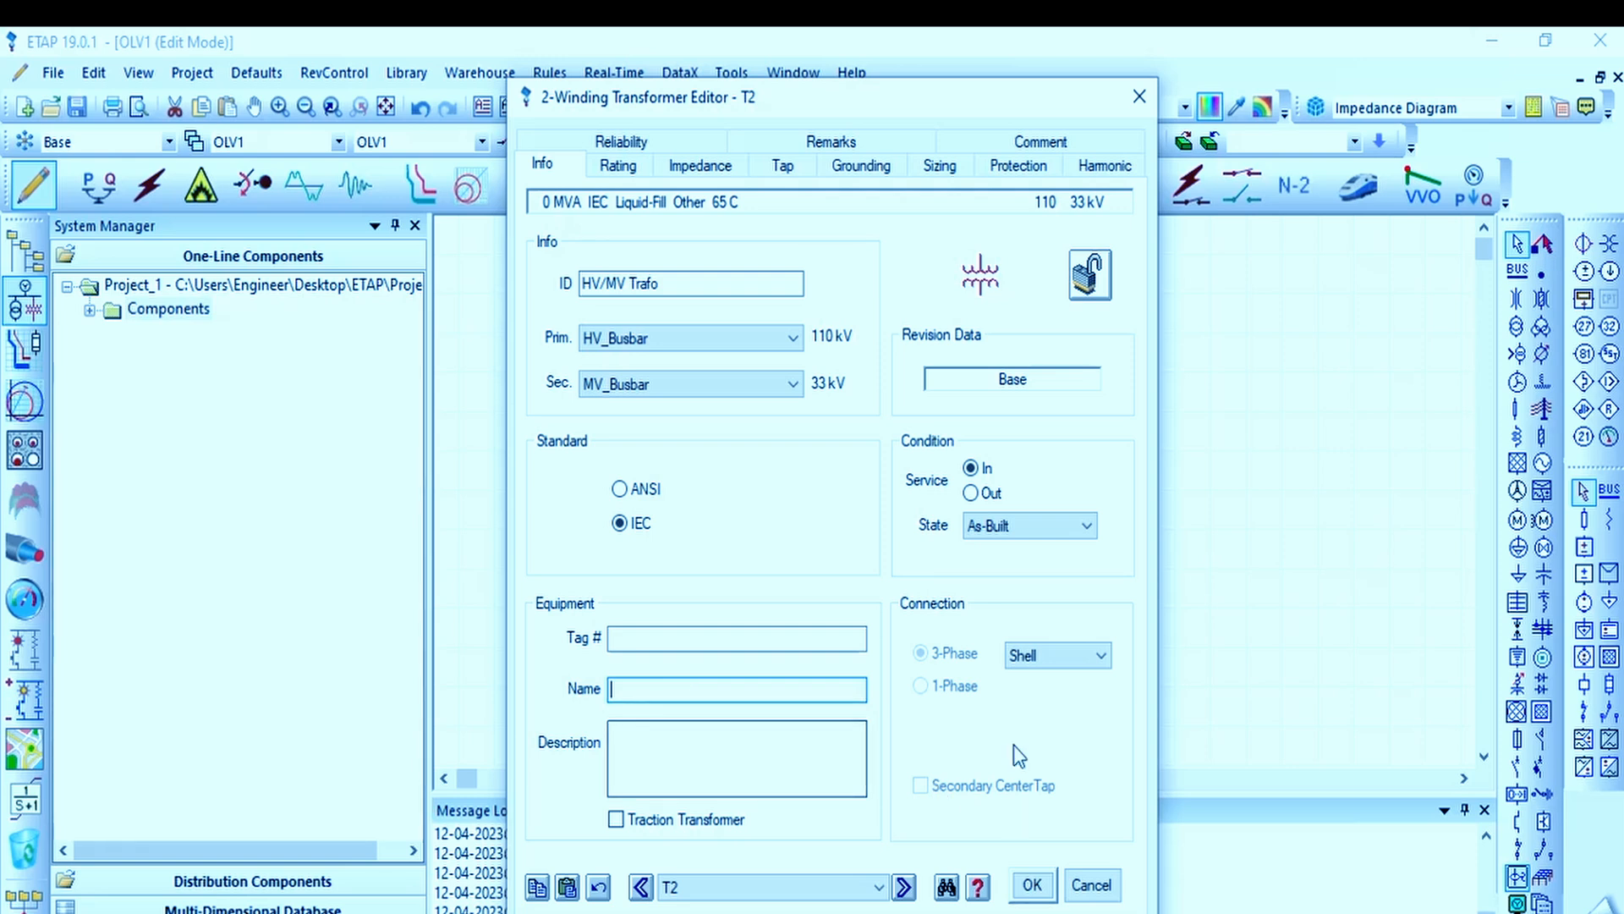
Step: Examine the available 3-phase connection types and condition states for the transformer
left_click(1034, 656)
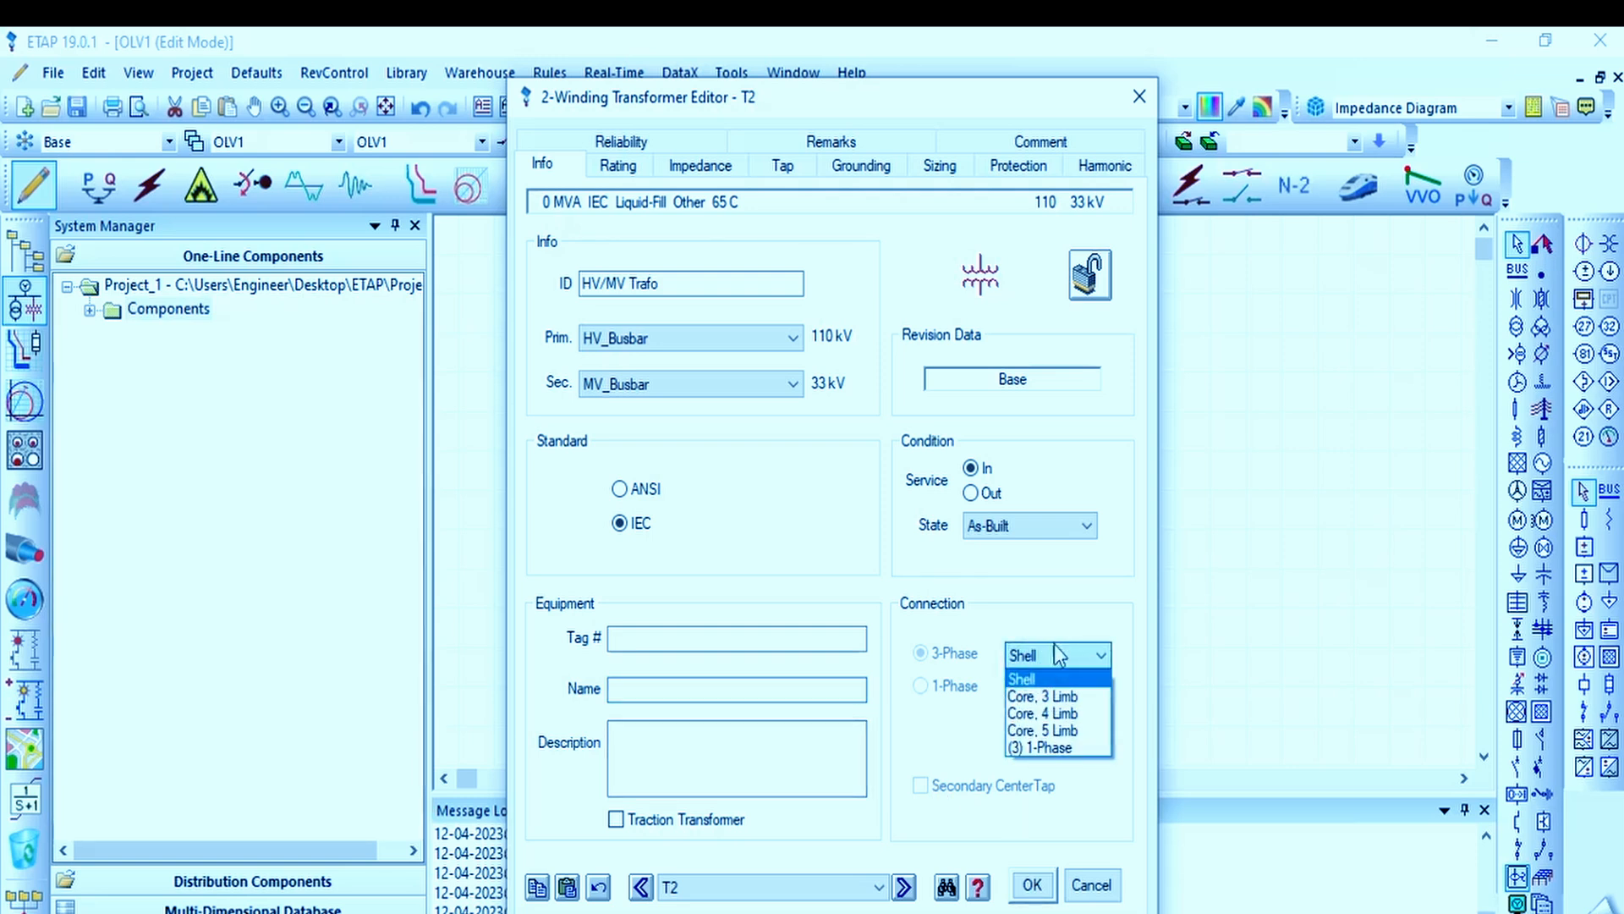
left_click(1024, 598)
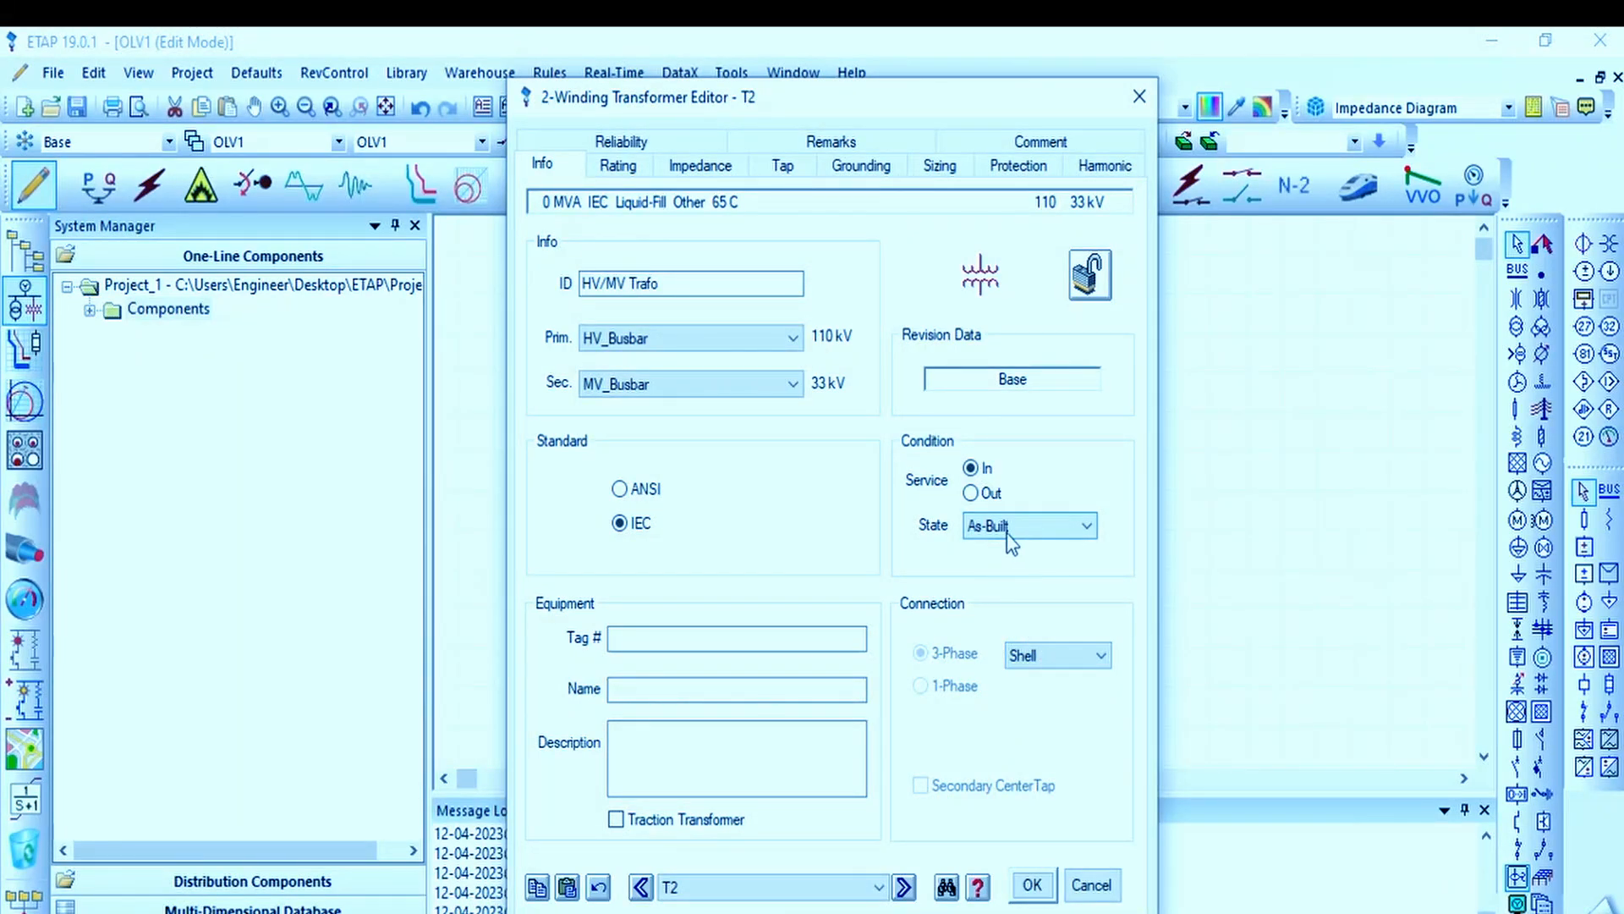
left_click(1030, 526)
left_click(1031, 527)
Step: Set the transformer's rated power to 50 MVA and check the available temperature rise options
left_click(618, 165)
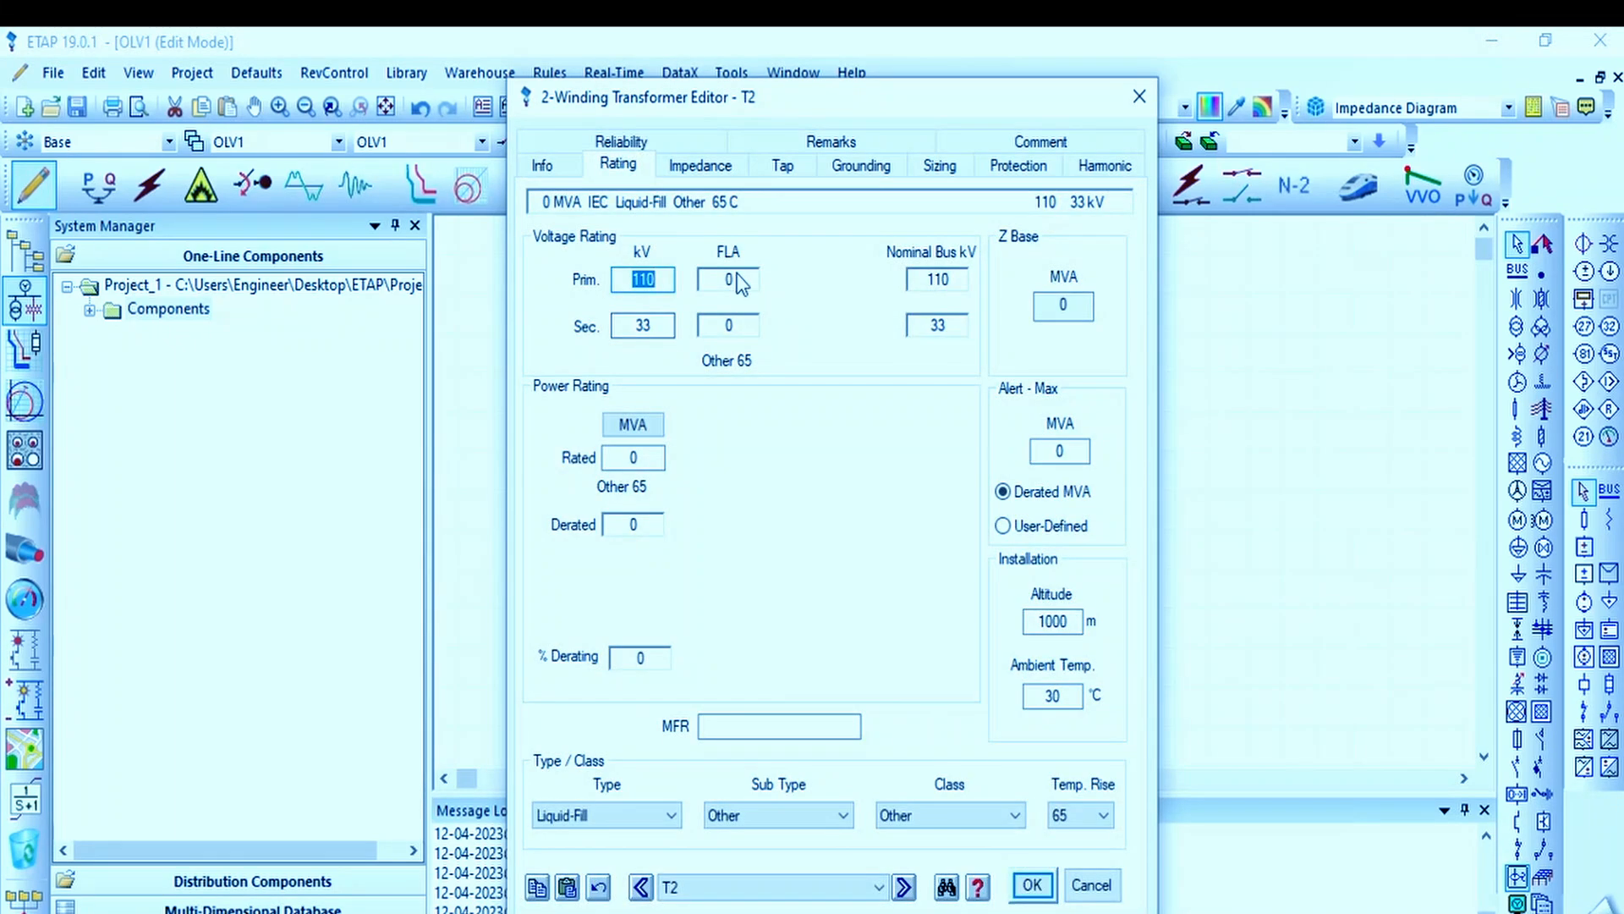
left_click(734, 279)
left_click(648, 457)
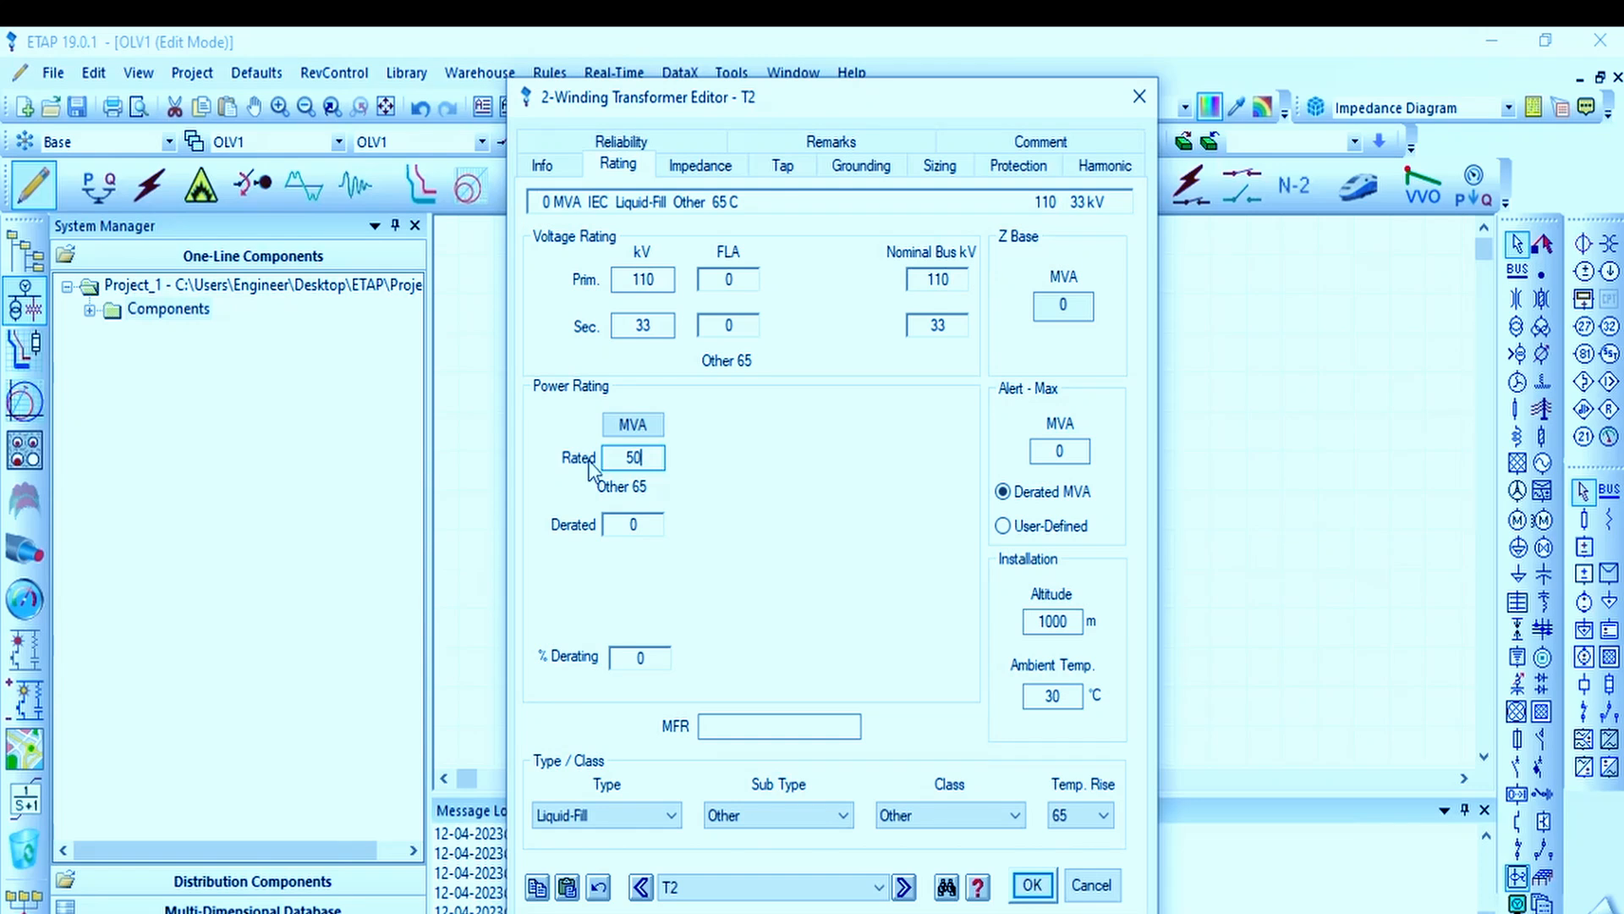
left_click(729, 320)
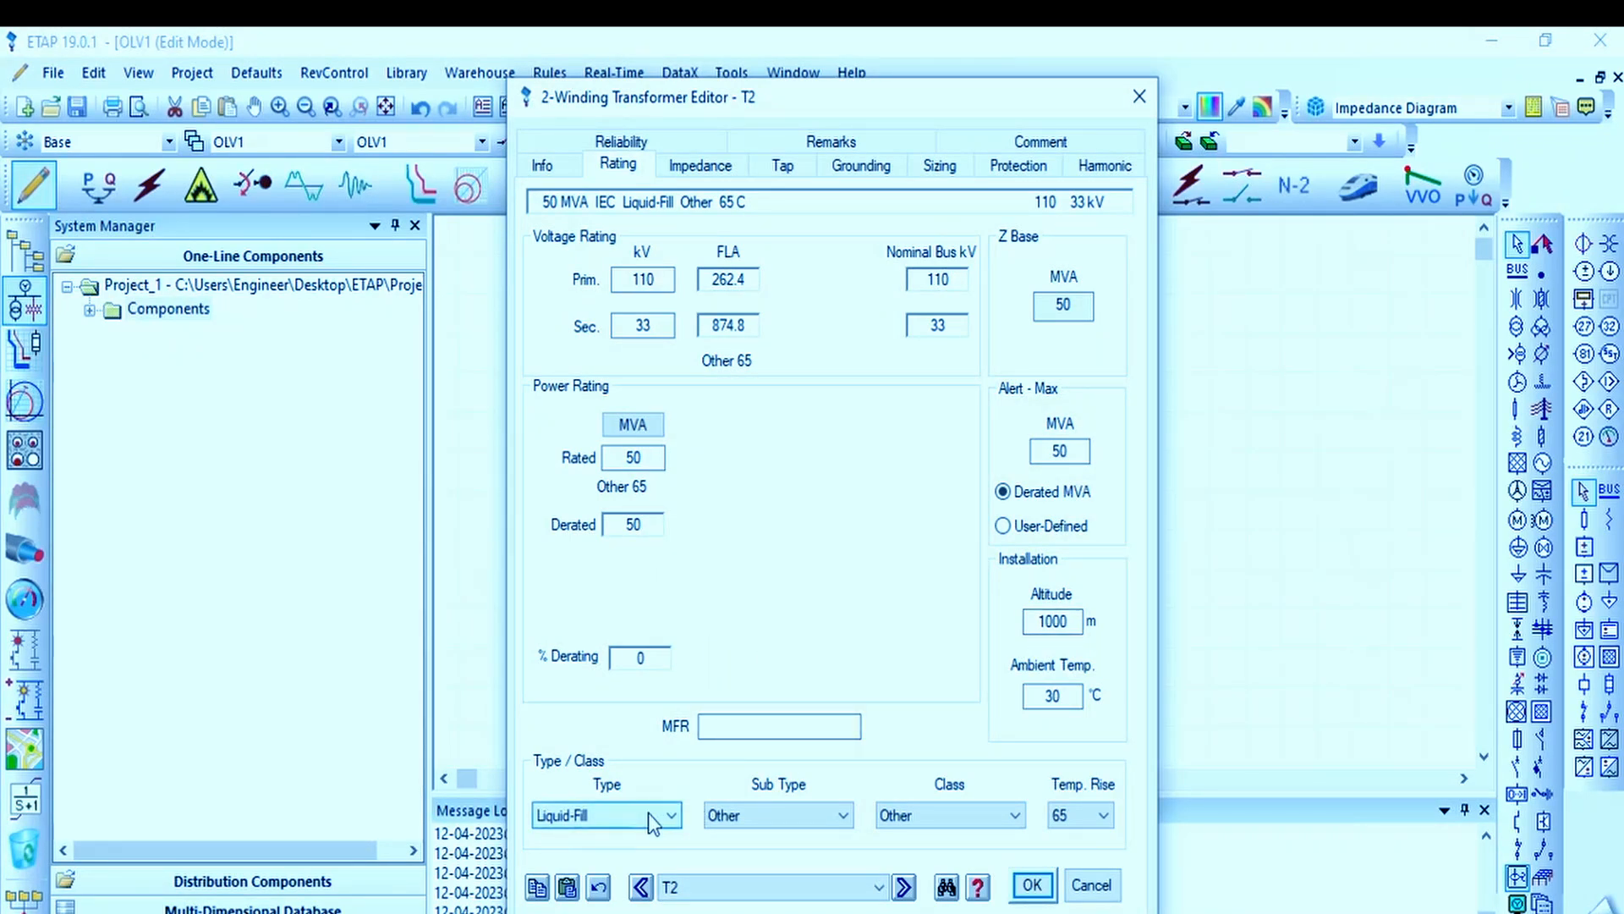
left_click(1087, 813)
left_click(1087, 811)
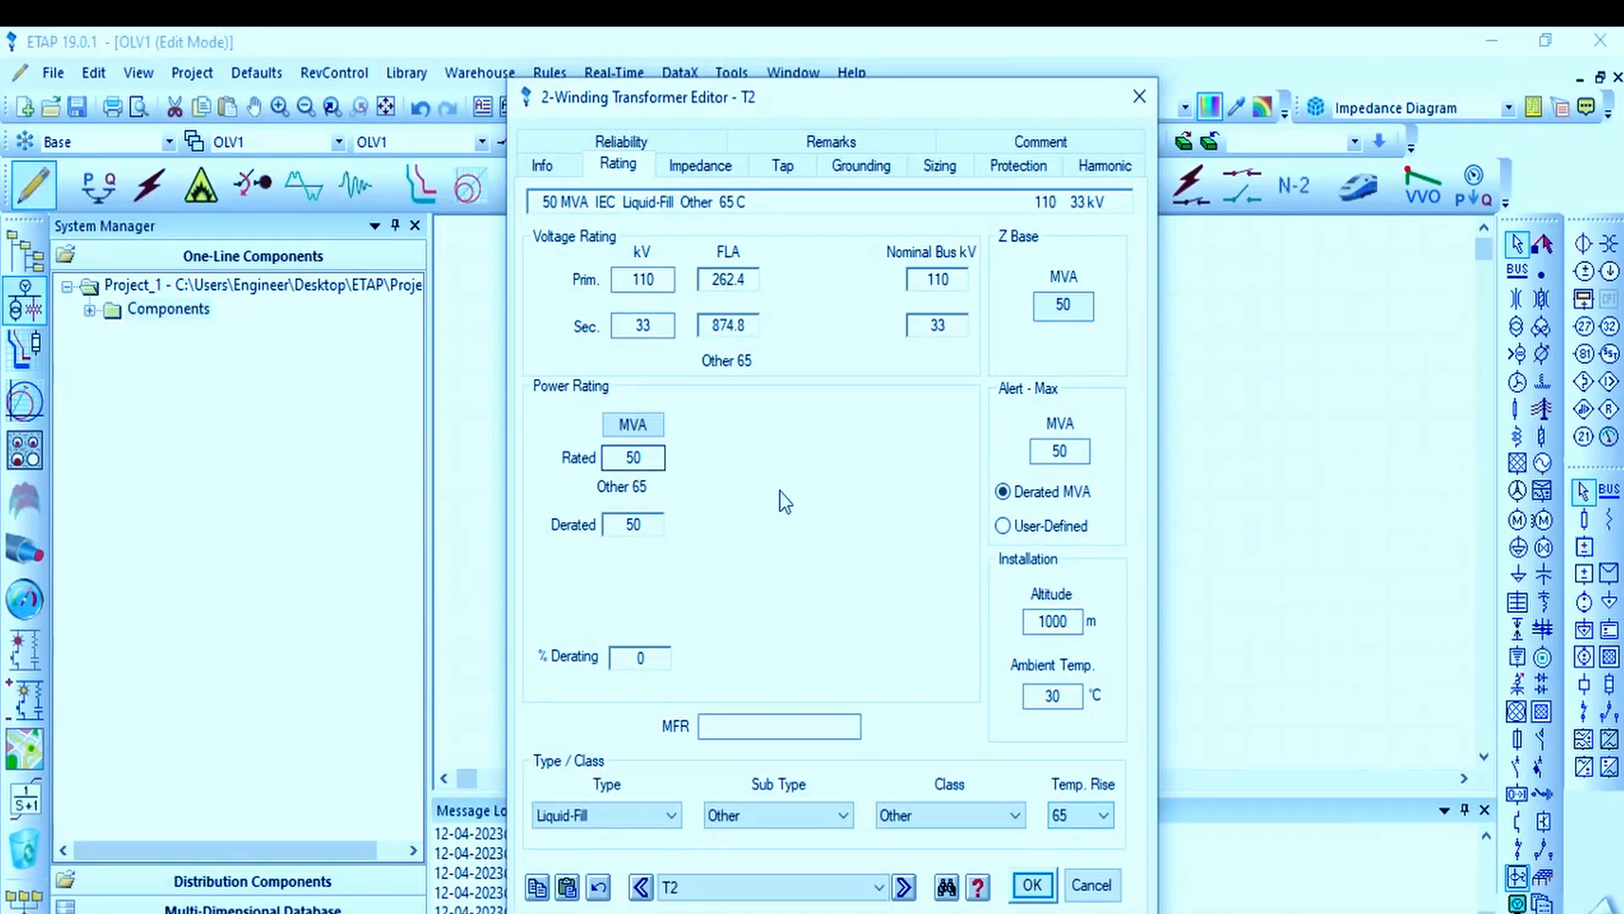
Step: Try a rated power of 10 MVA for the transformer and restore it to 50 MVA
double_click(661, 458)
type("10")
left_click(725, 447)
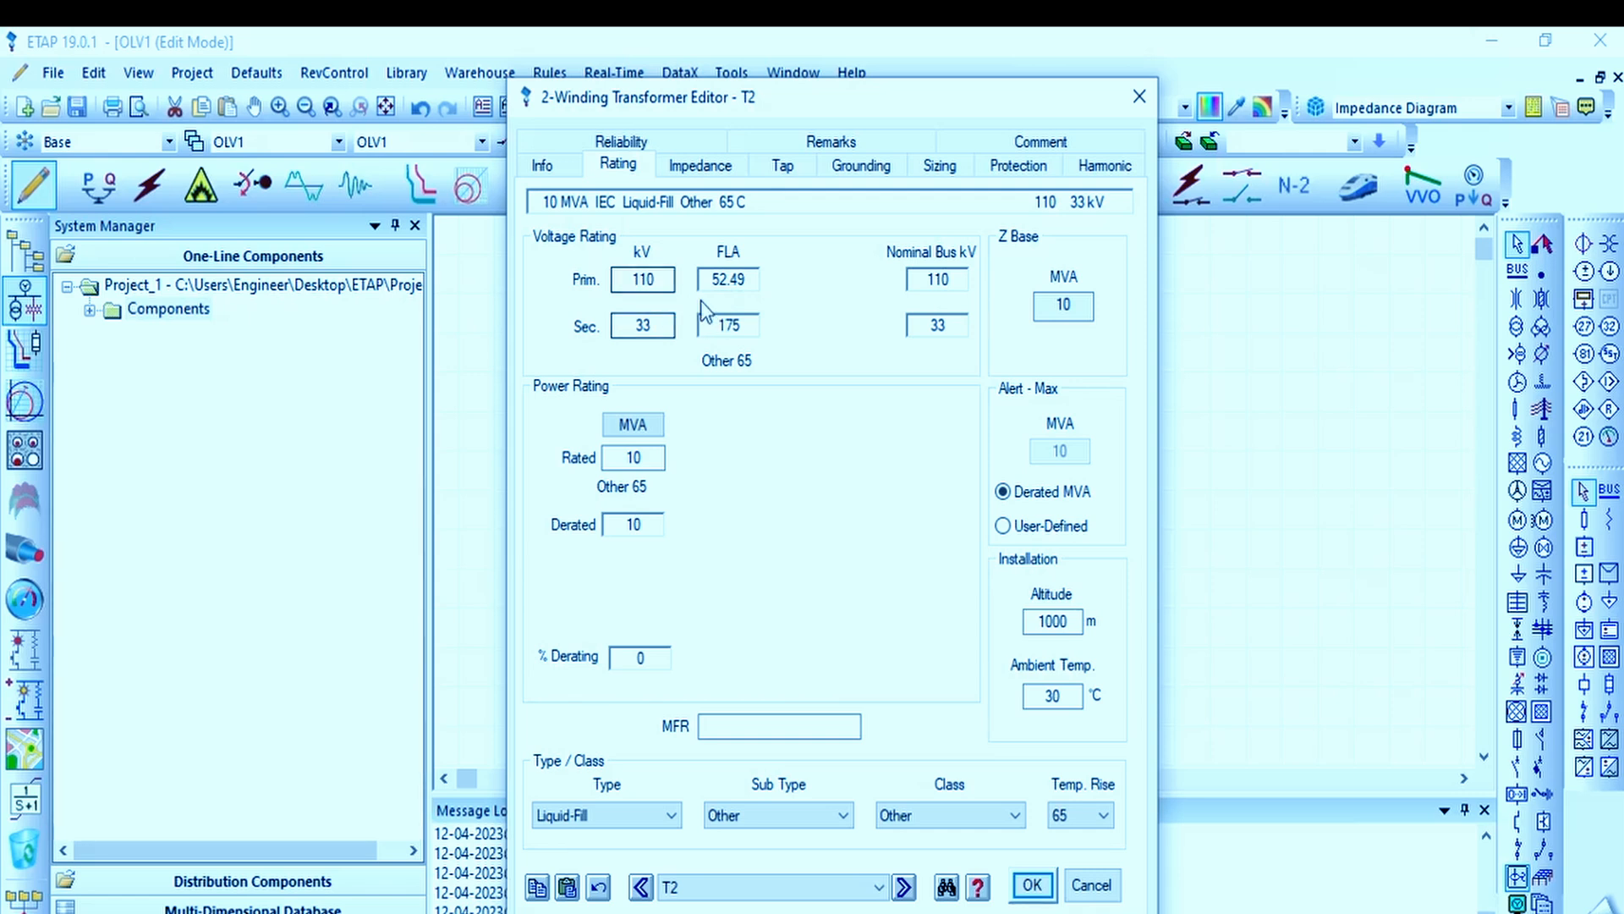
double_click(634, 458)
type("50")
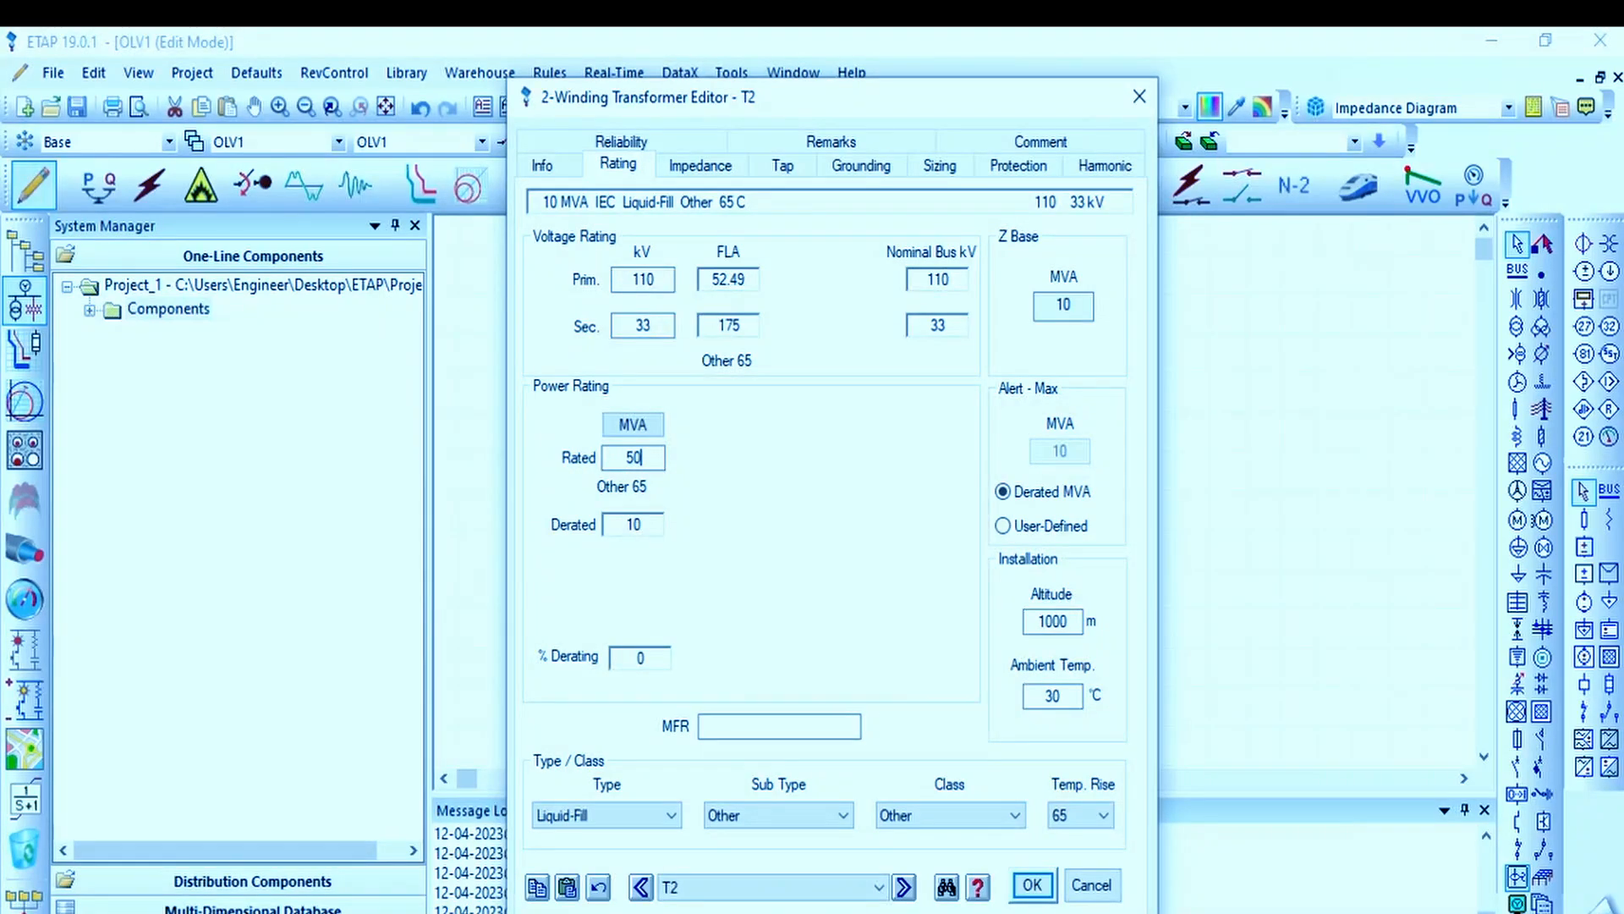
left_click(677, 559)
Step: Fill the transformer's positive and zero sequence impedances with the typical Z and X/R values
left_click(720, 173)
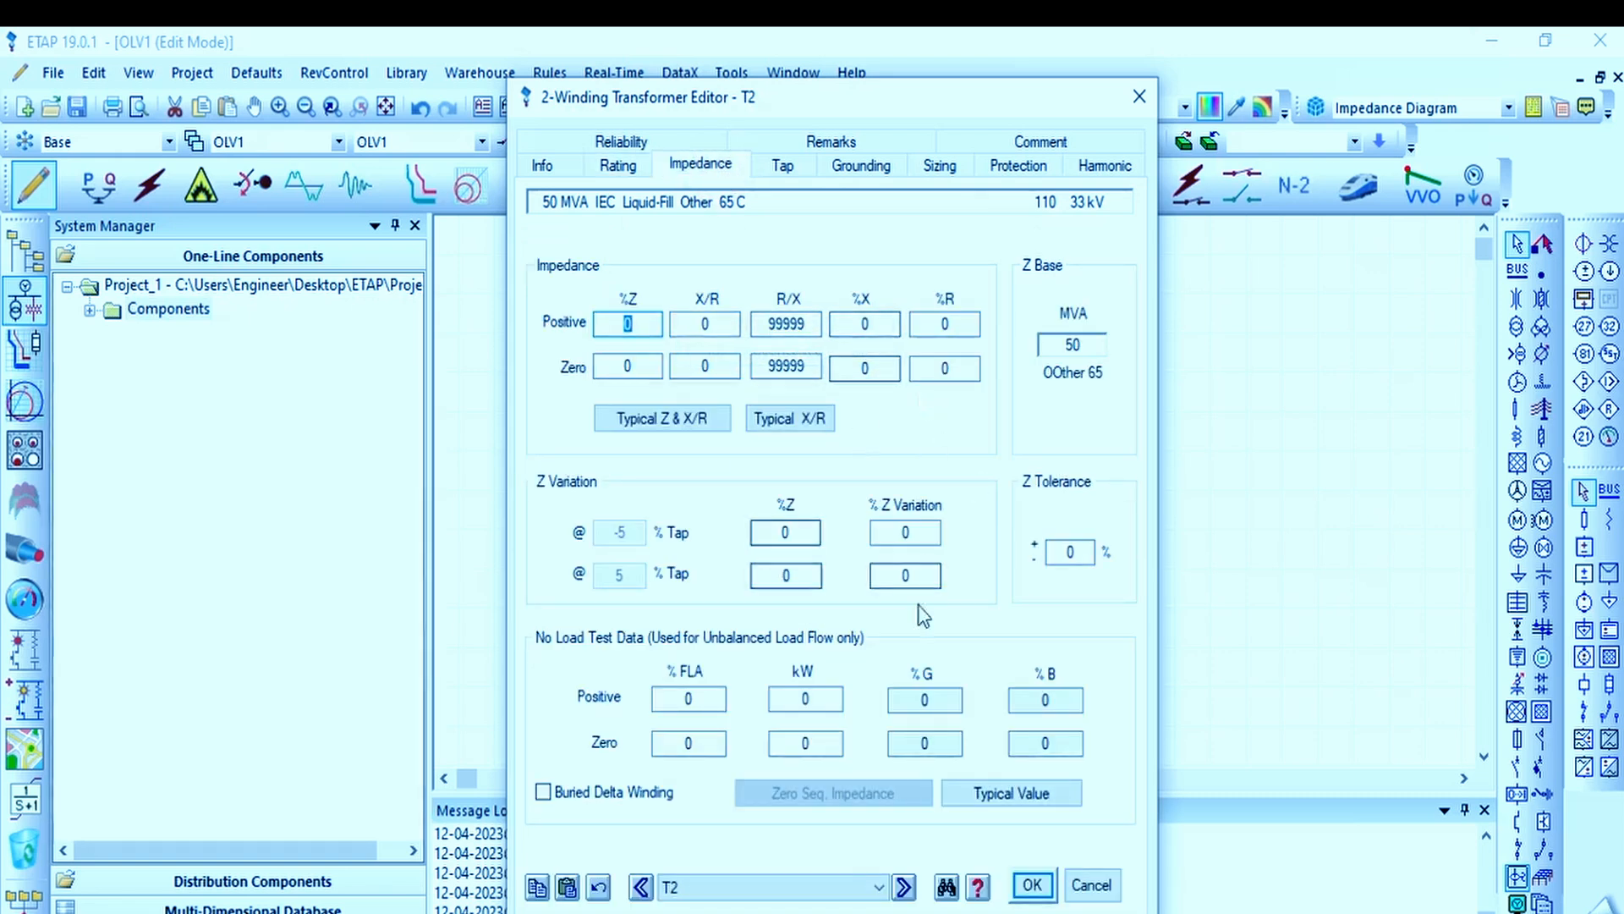
left_click(702, 429)
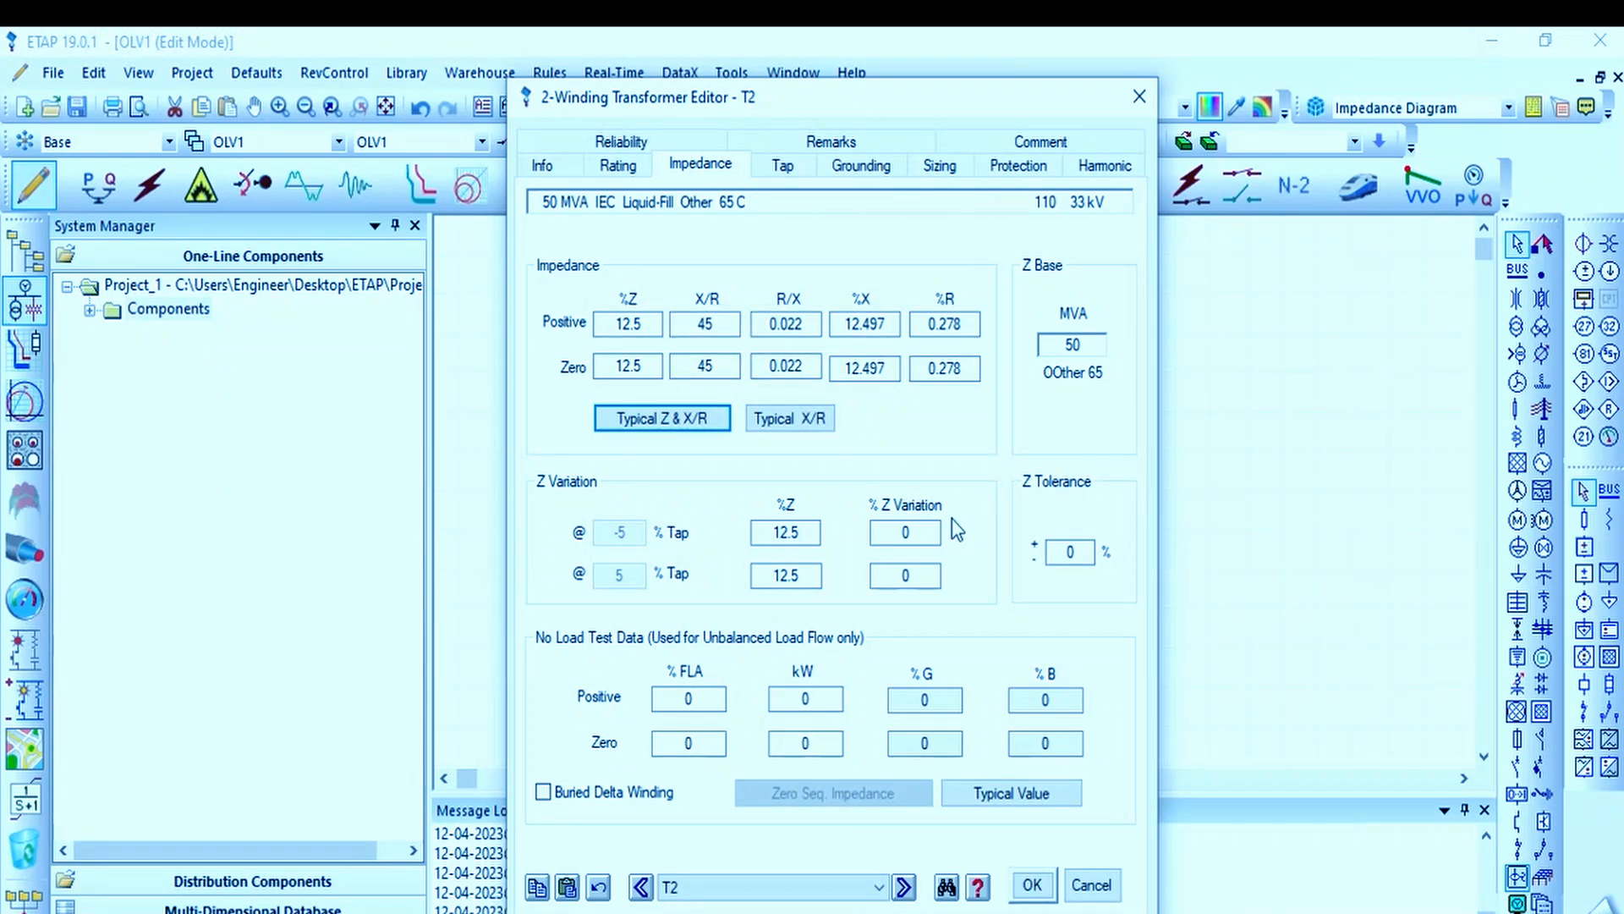
left_click(809, 421)
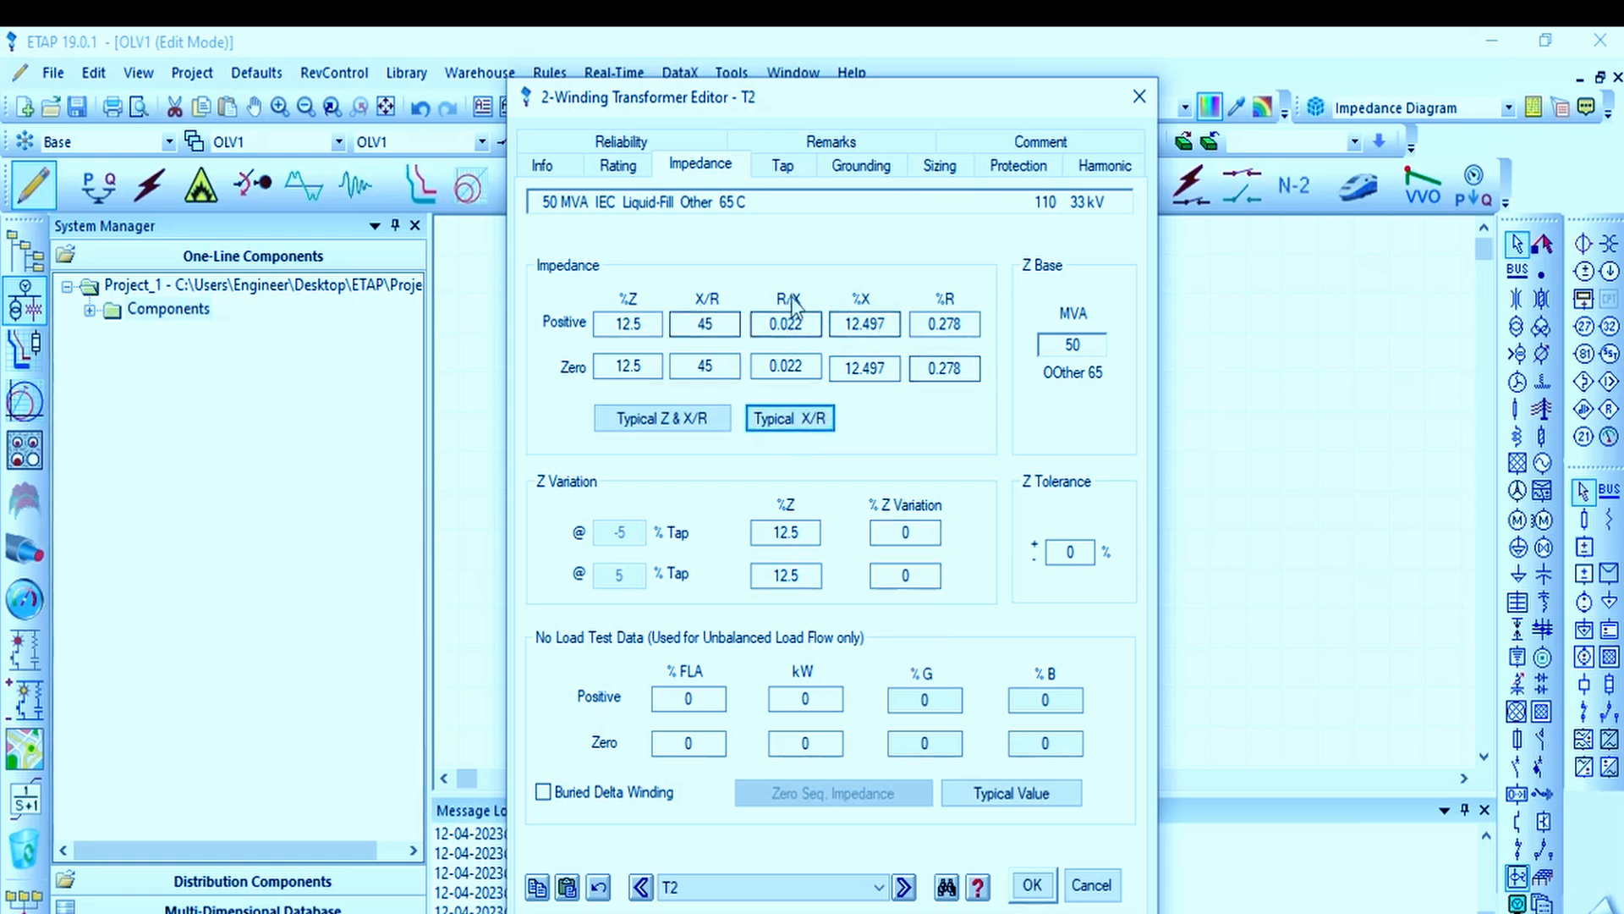
left_click(689, 430)
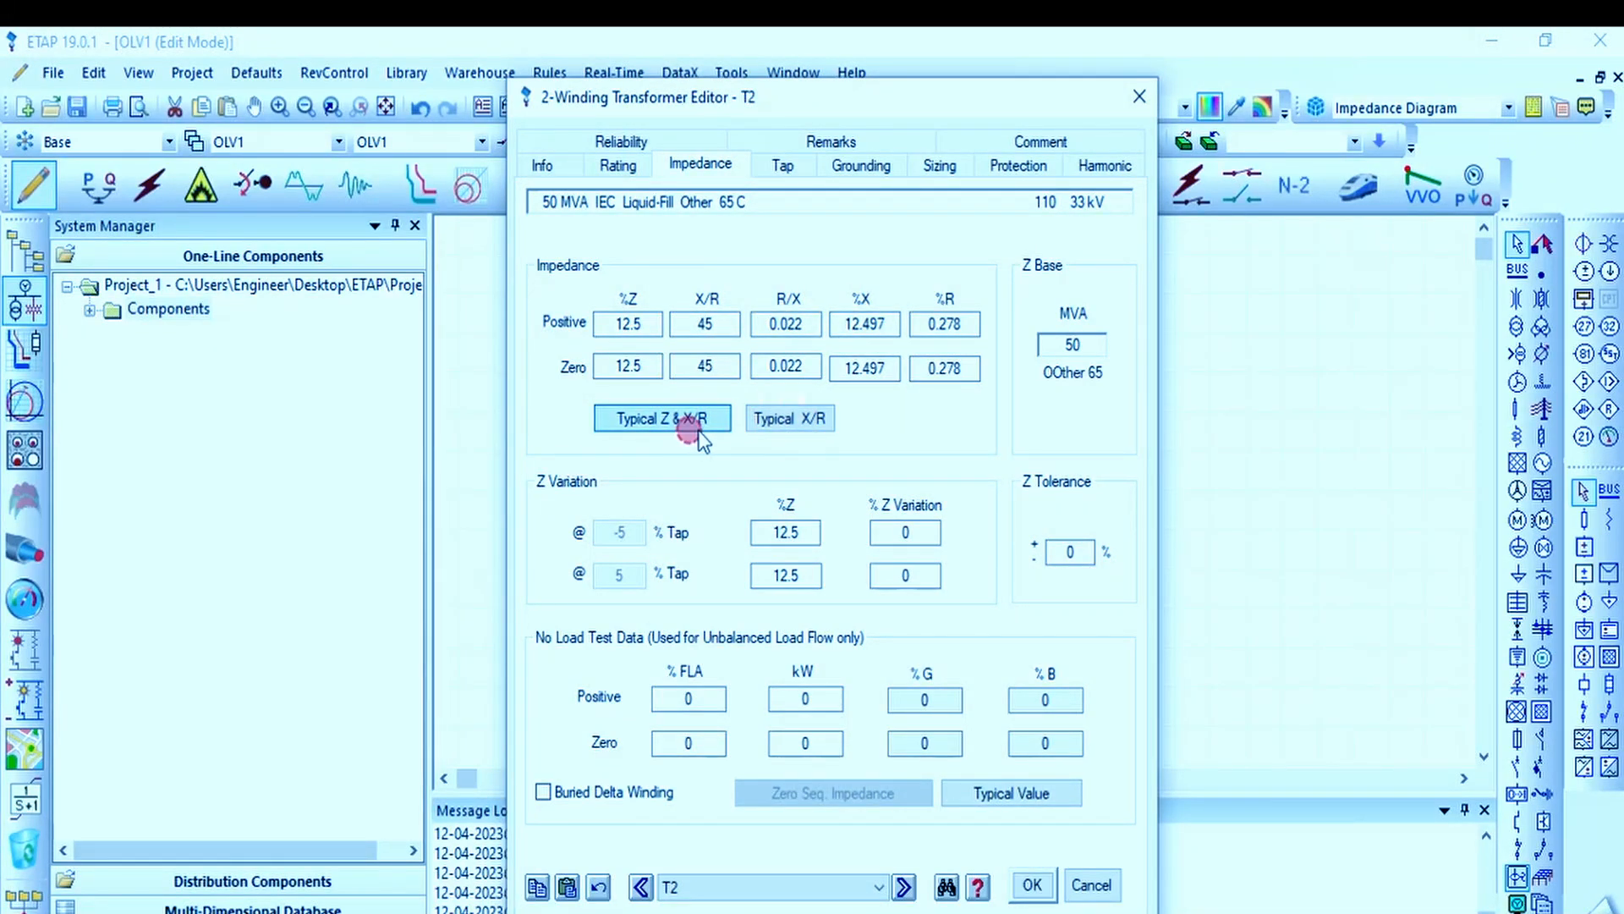
left_click(777, 421)
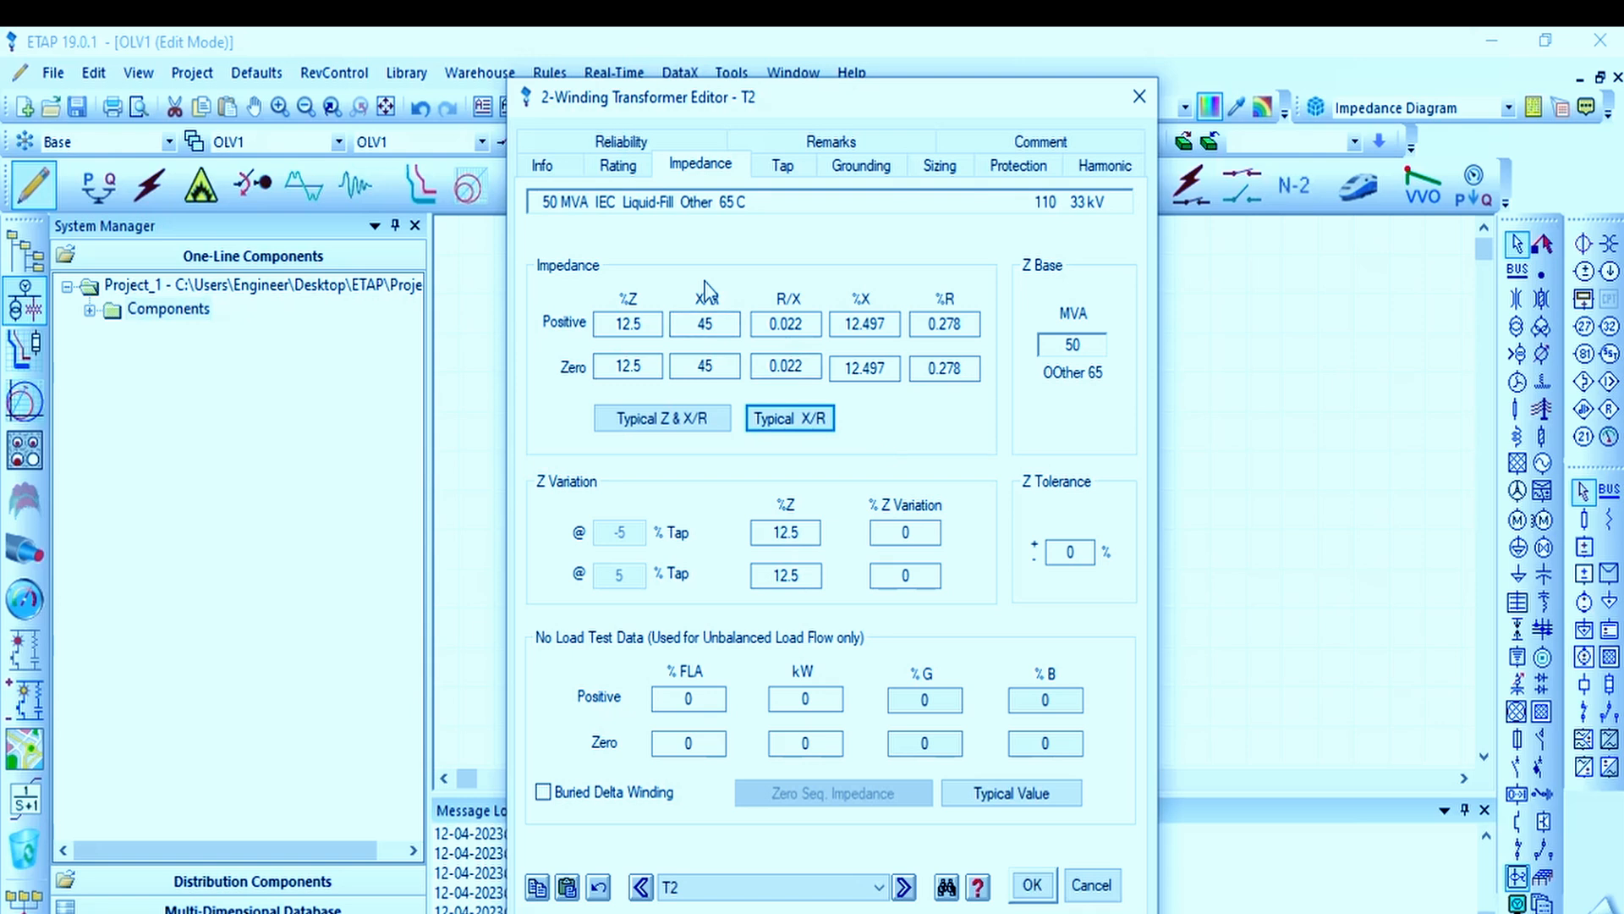
Step: Recheck the transformer's general and rating data, and fill its no-load test data with typical values
left_click(542, 164)
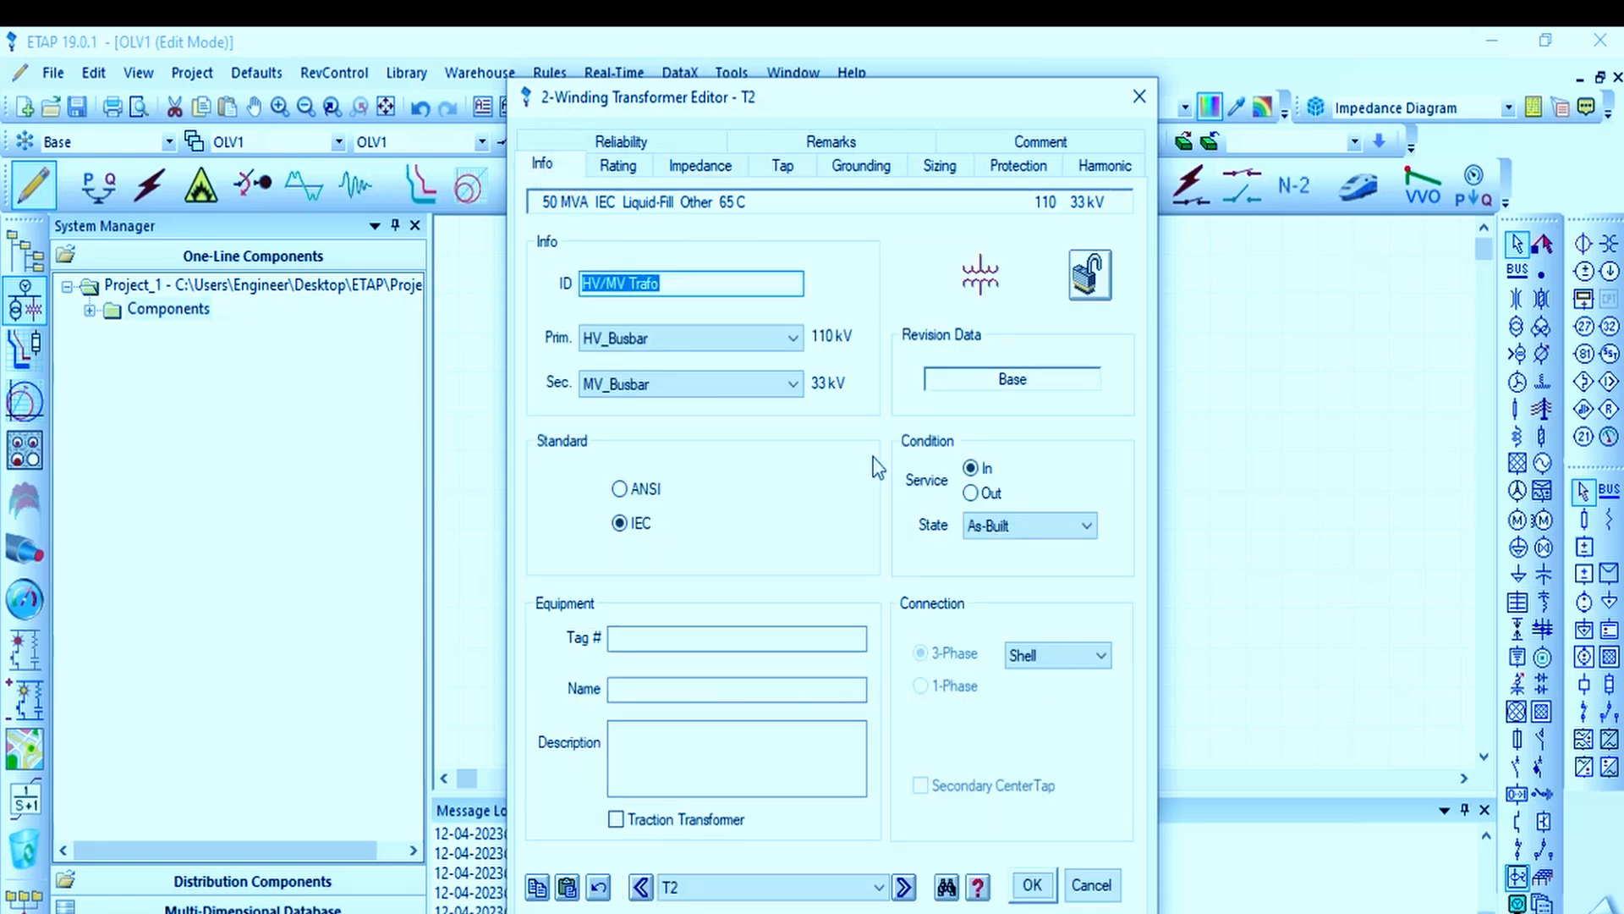
left_click(618, 165)
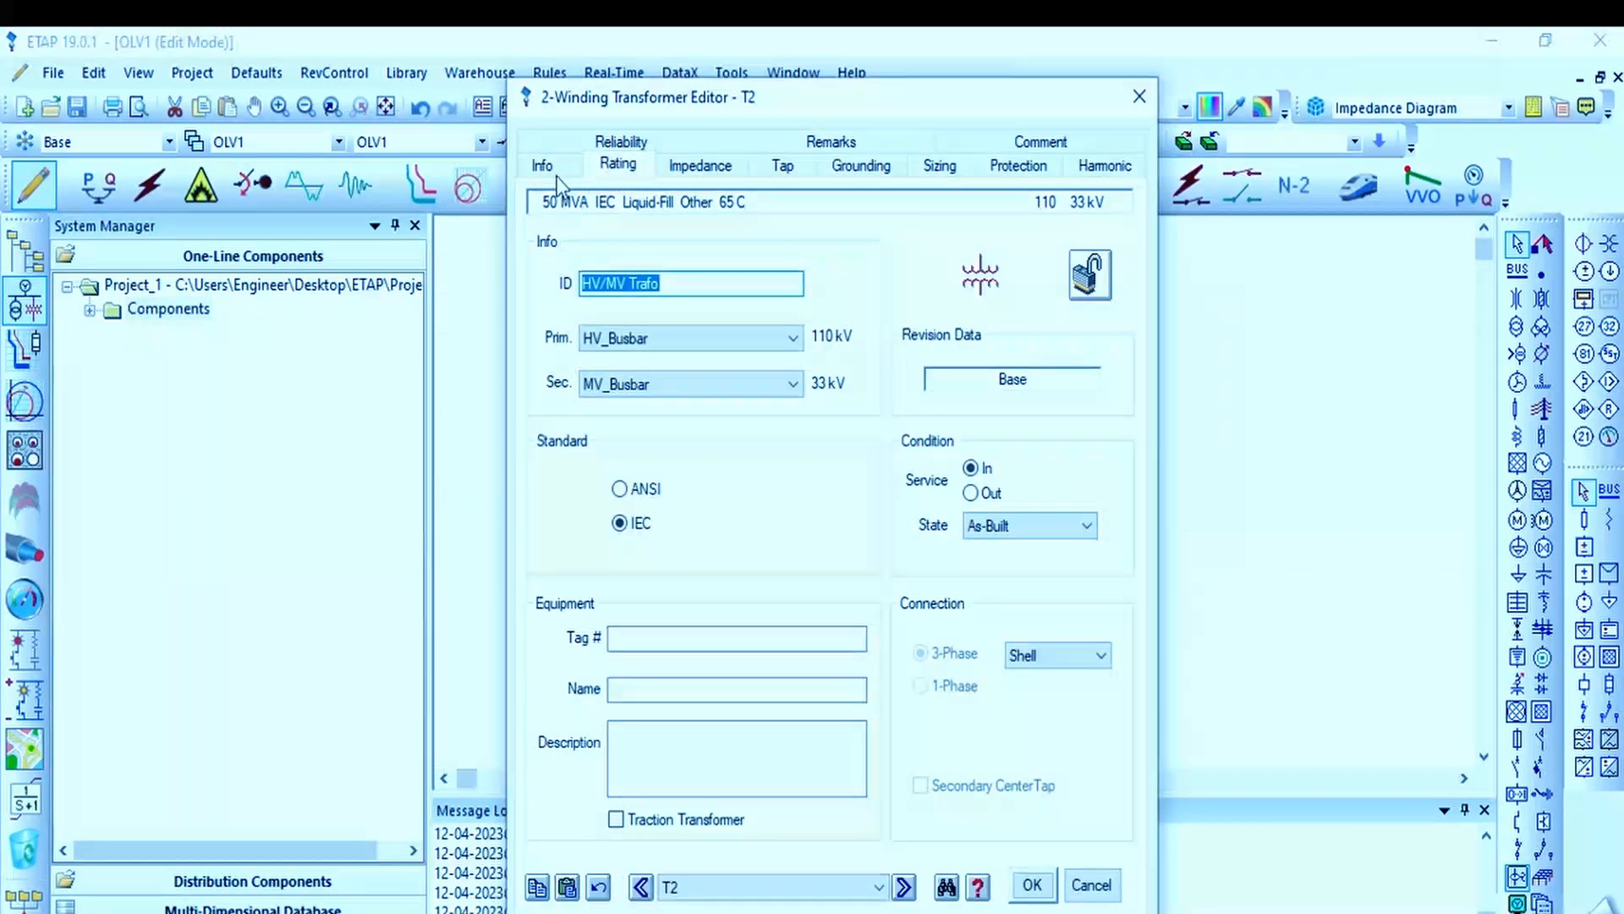
left_click(700, 164)
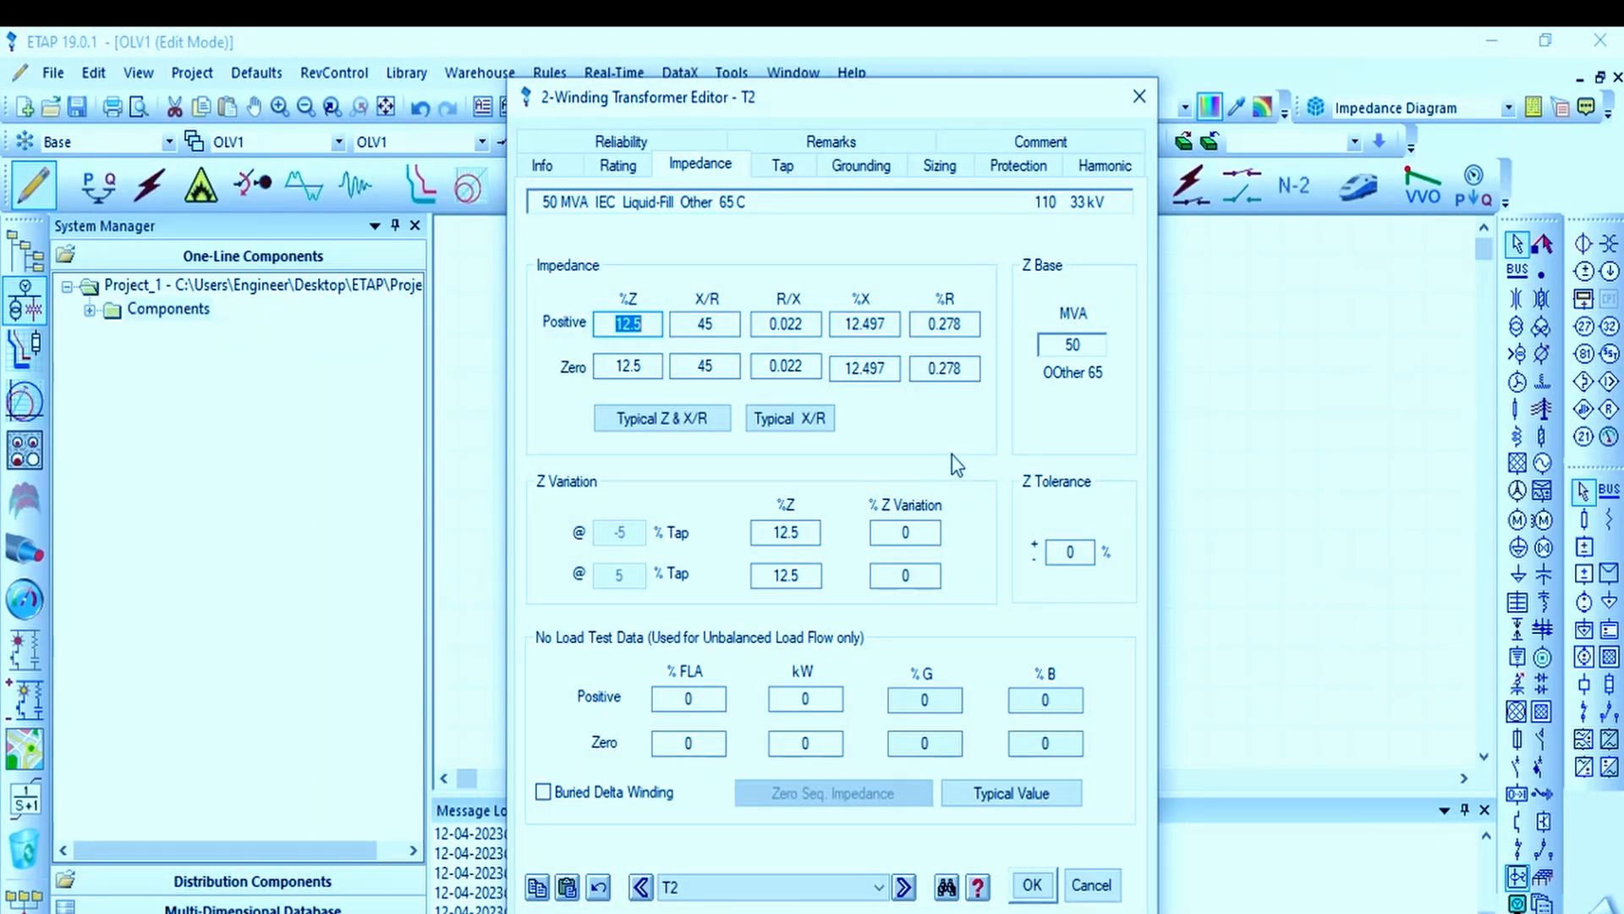
left_click(1013, 796)
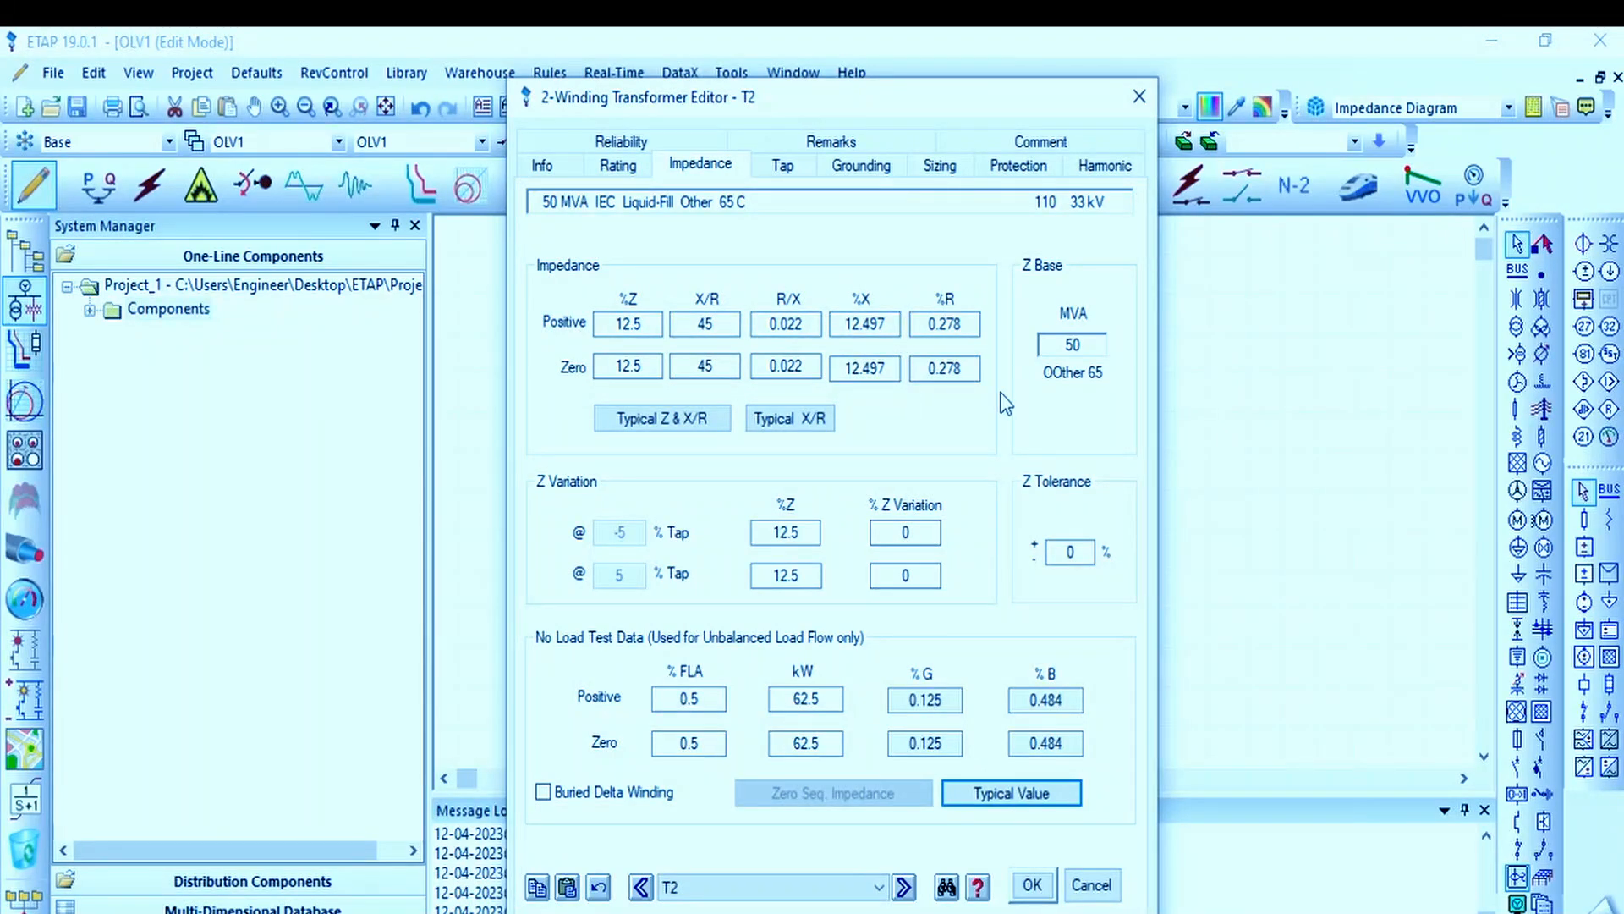
Step: Set the transformer's fixed taps to 5% on the primary and -5% on the secondary
left_click(791, 169)
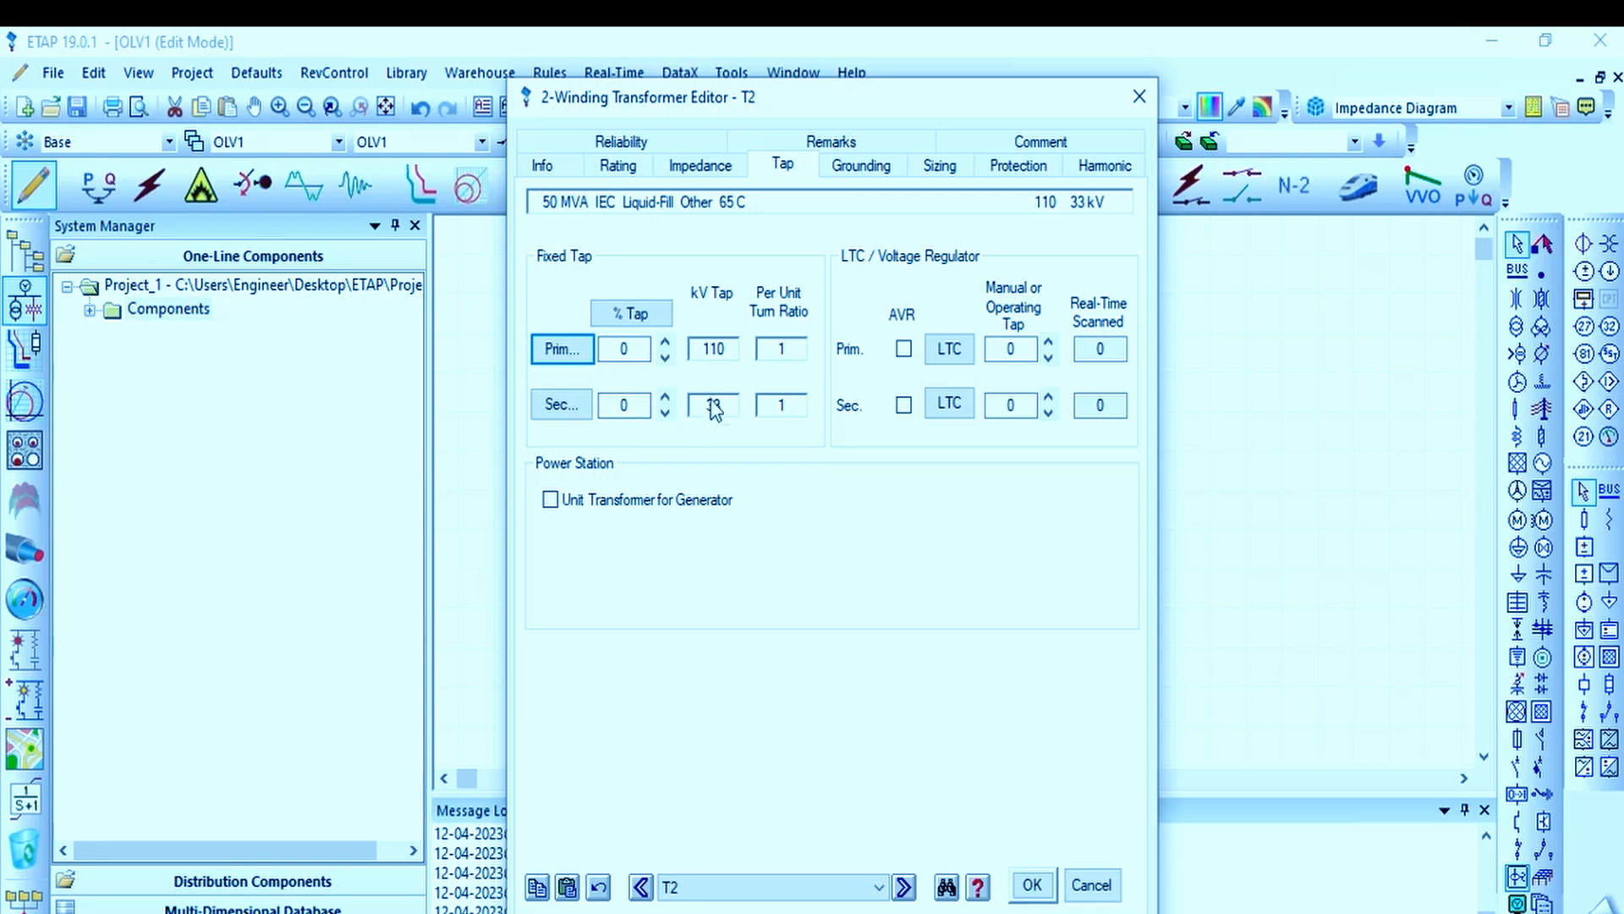
left_click(665, 342)
left_click(665, 362)
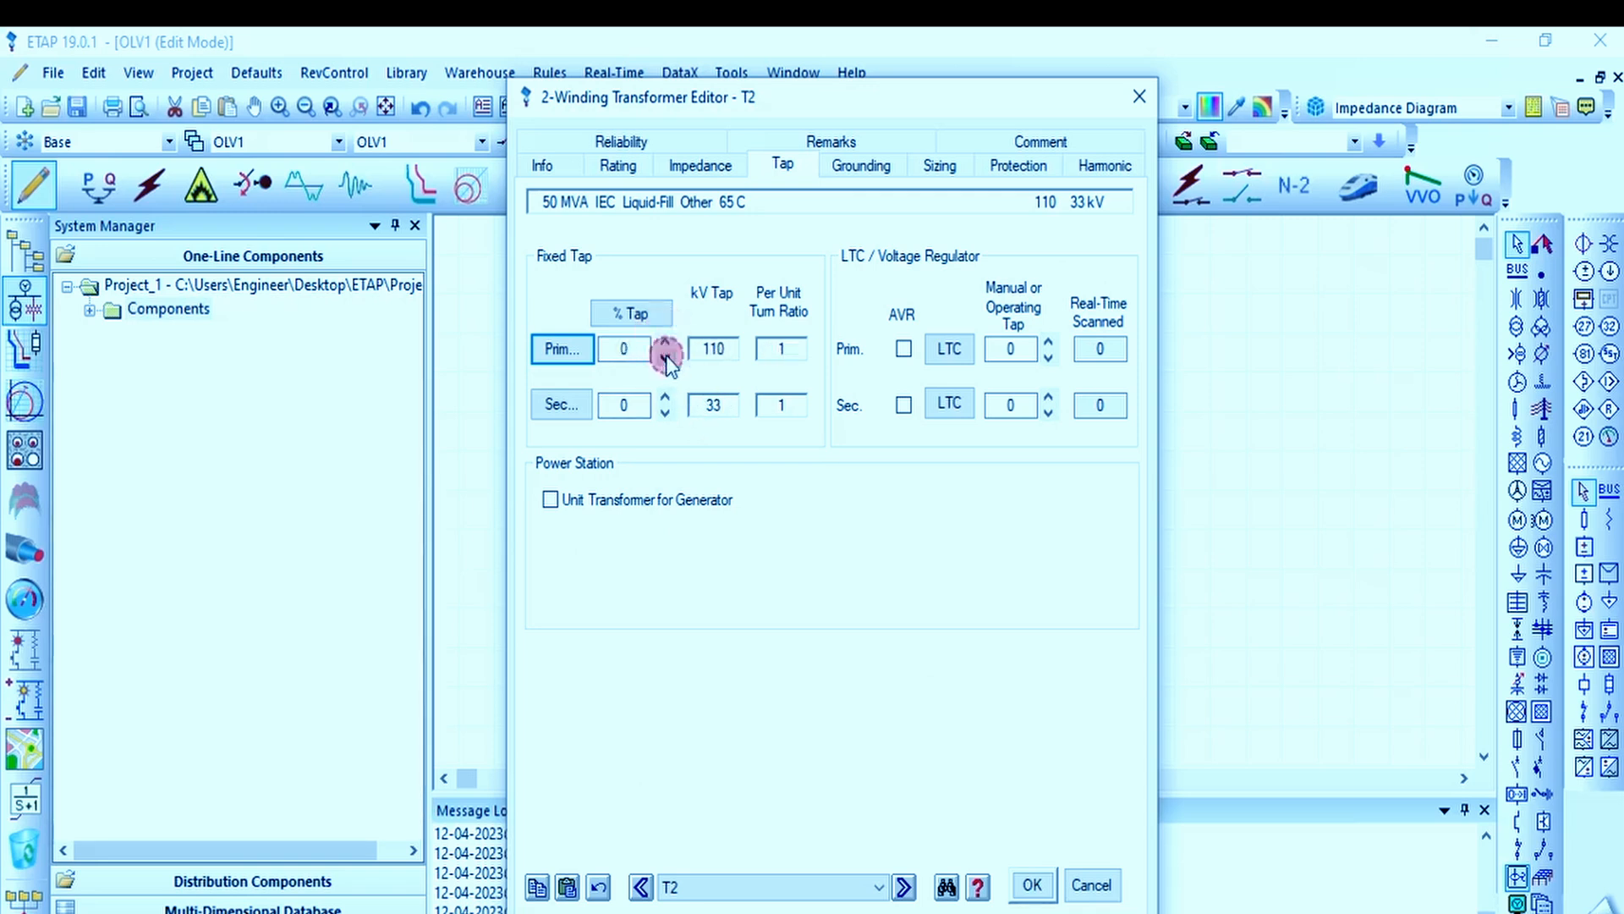
left_click(665, 342)
left_click(665, 359)
left_click(667, 340)
left_click(667, 341)
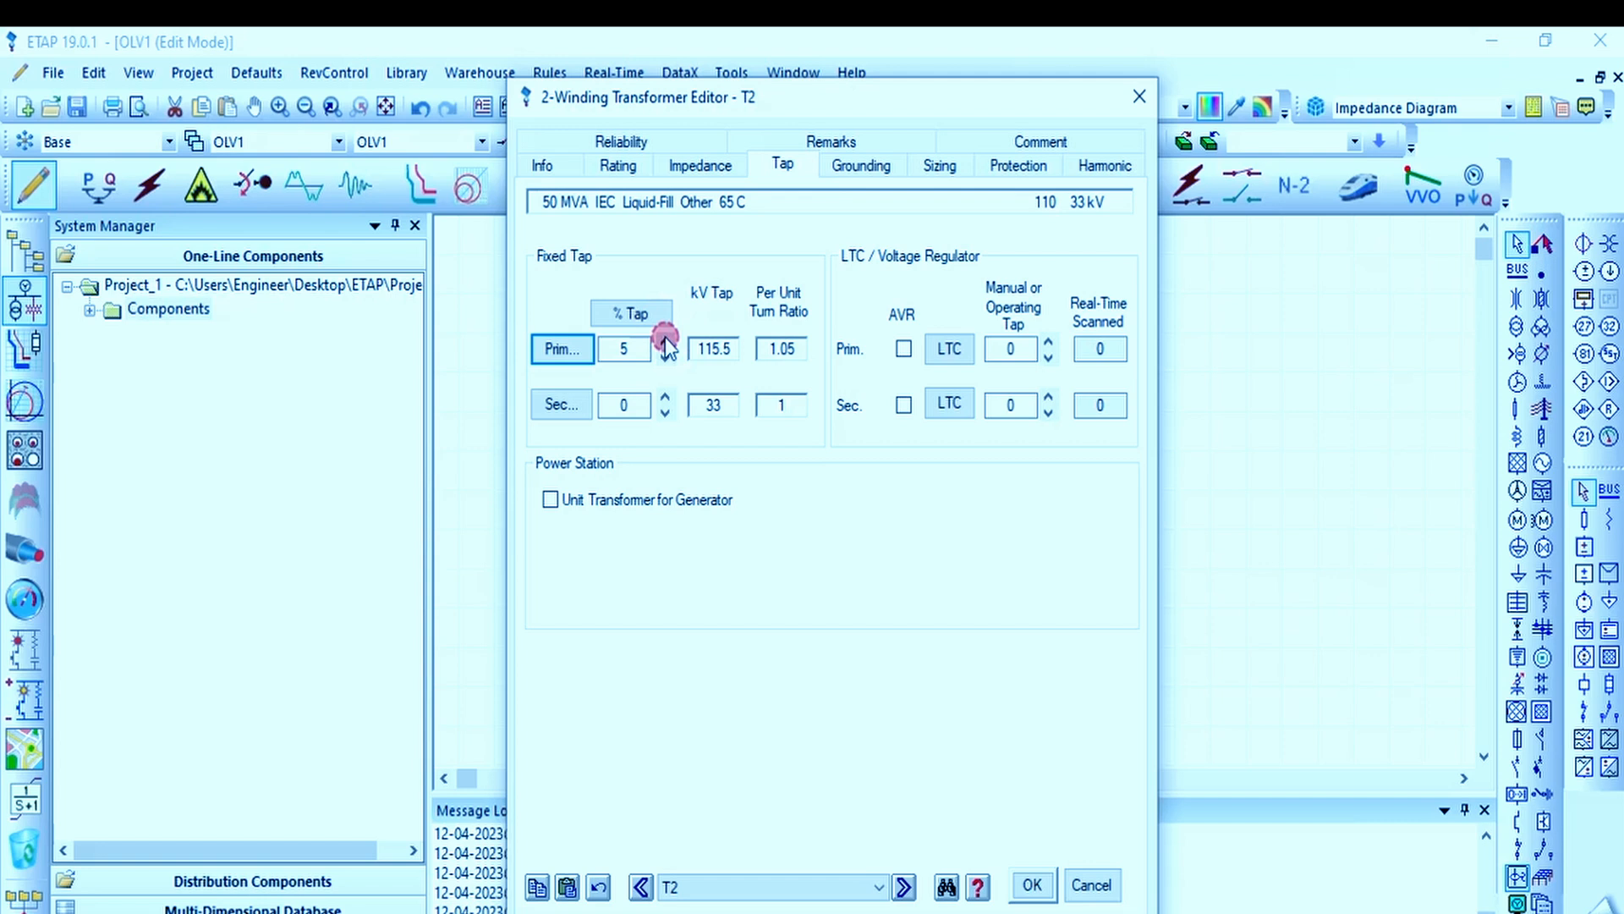
left_click(665, 413)
left_click(664, 412)
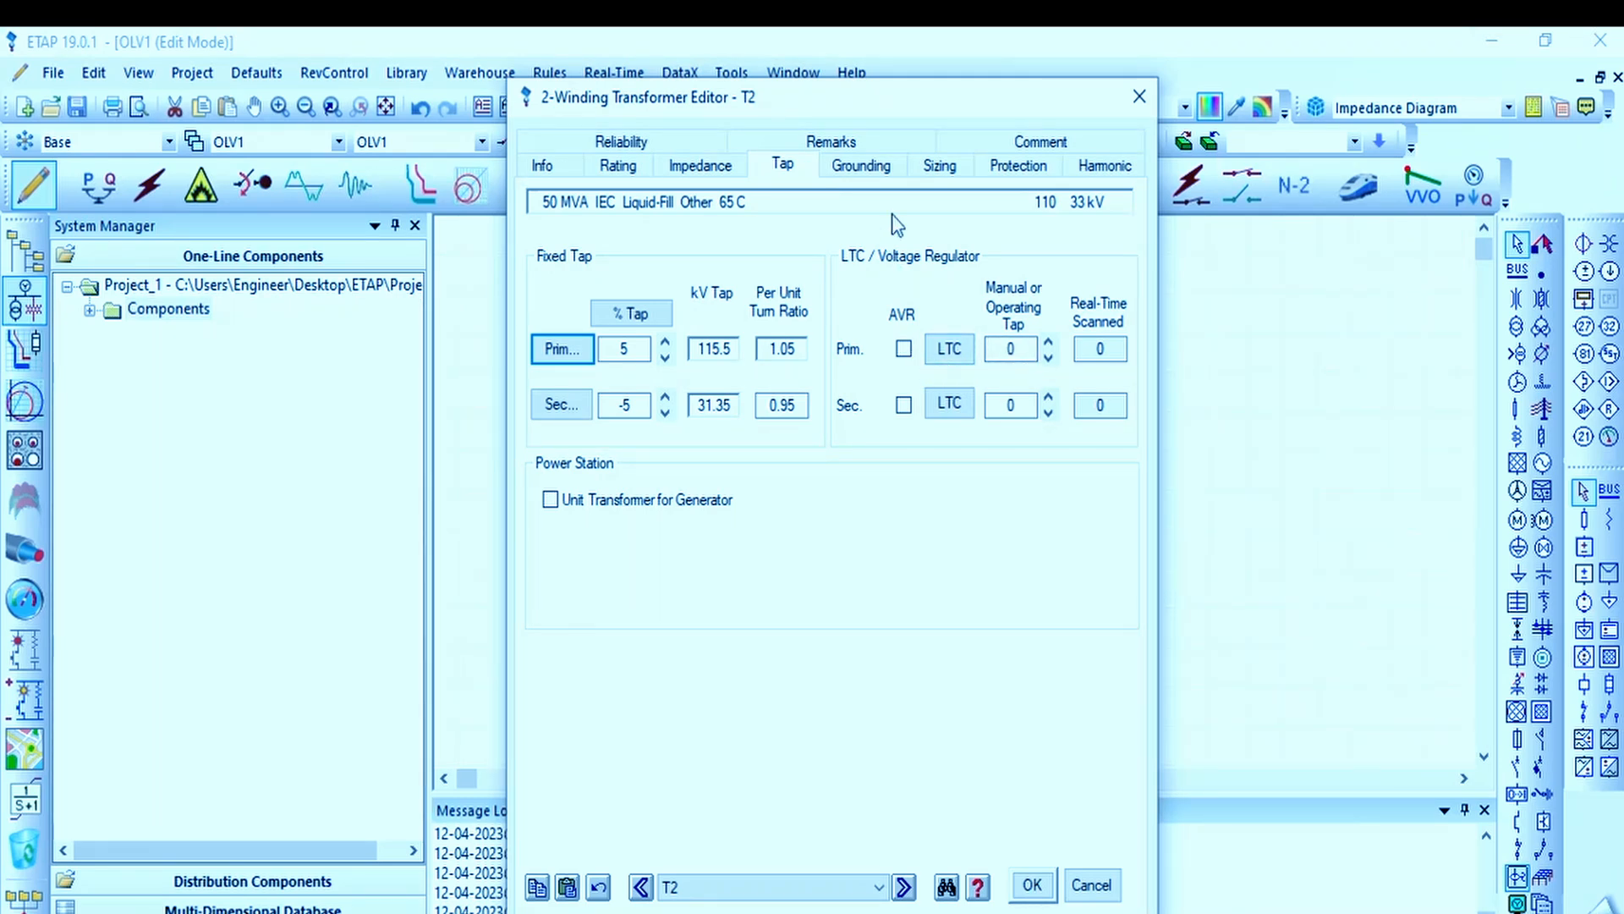
Step: Change the transformer's secondary winding connection from star to delta in the grounding settings
left_click(868, 169)
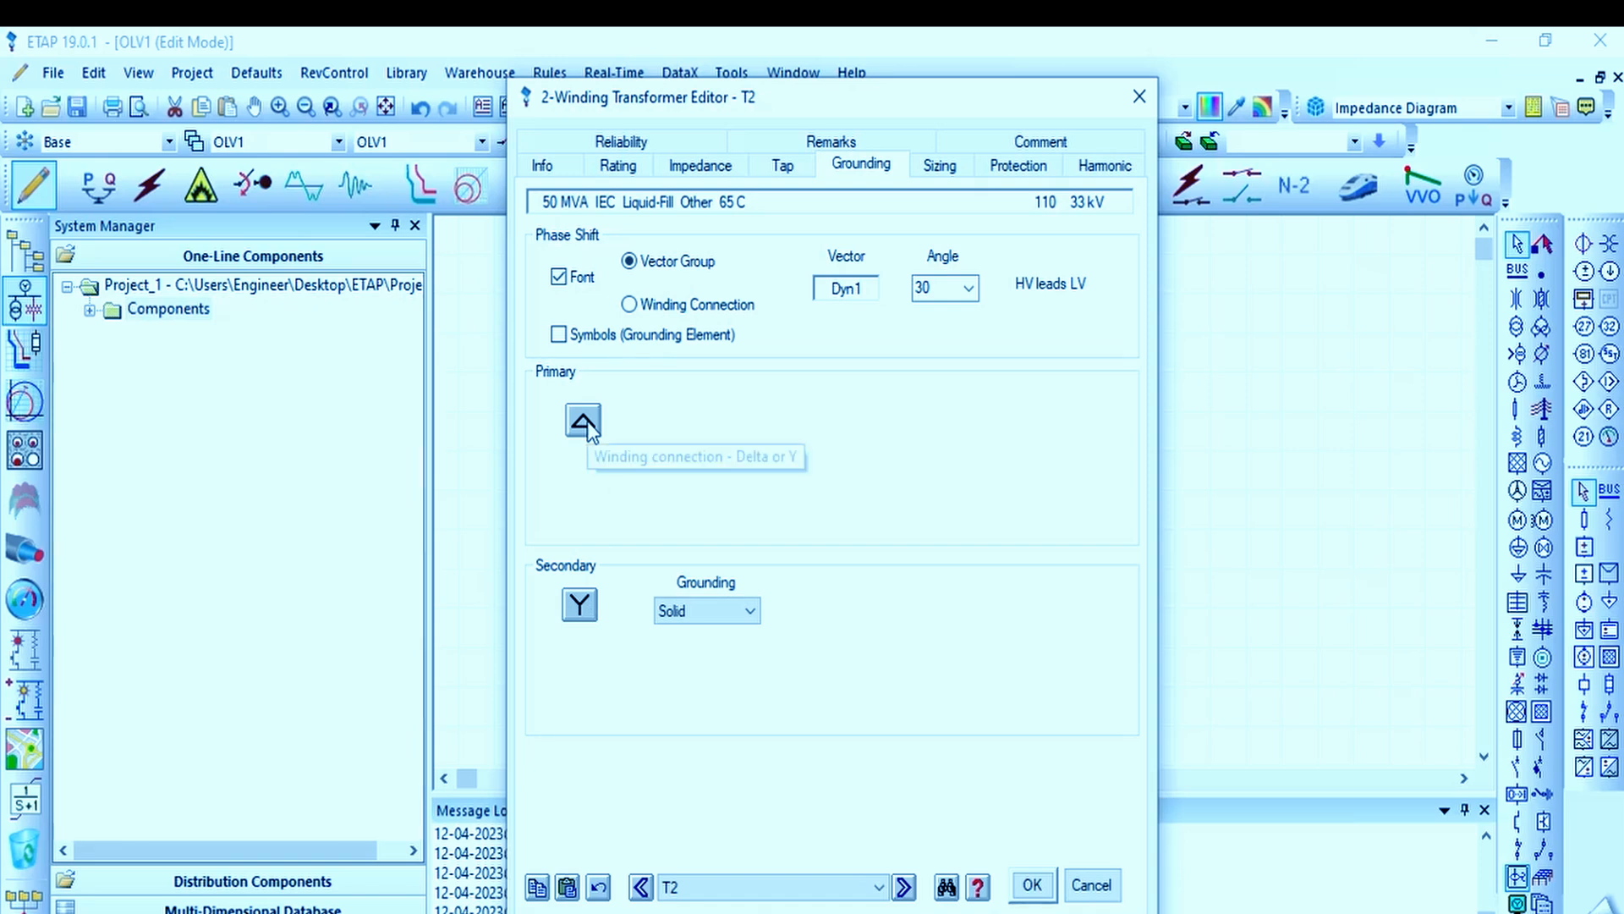
left_click(593, 609)
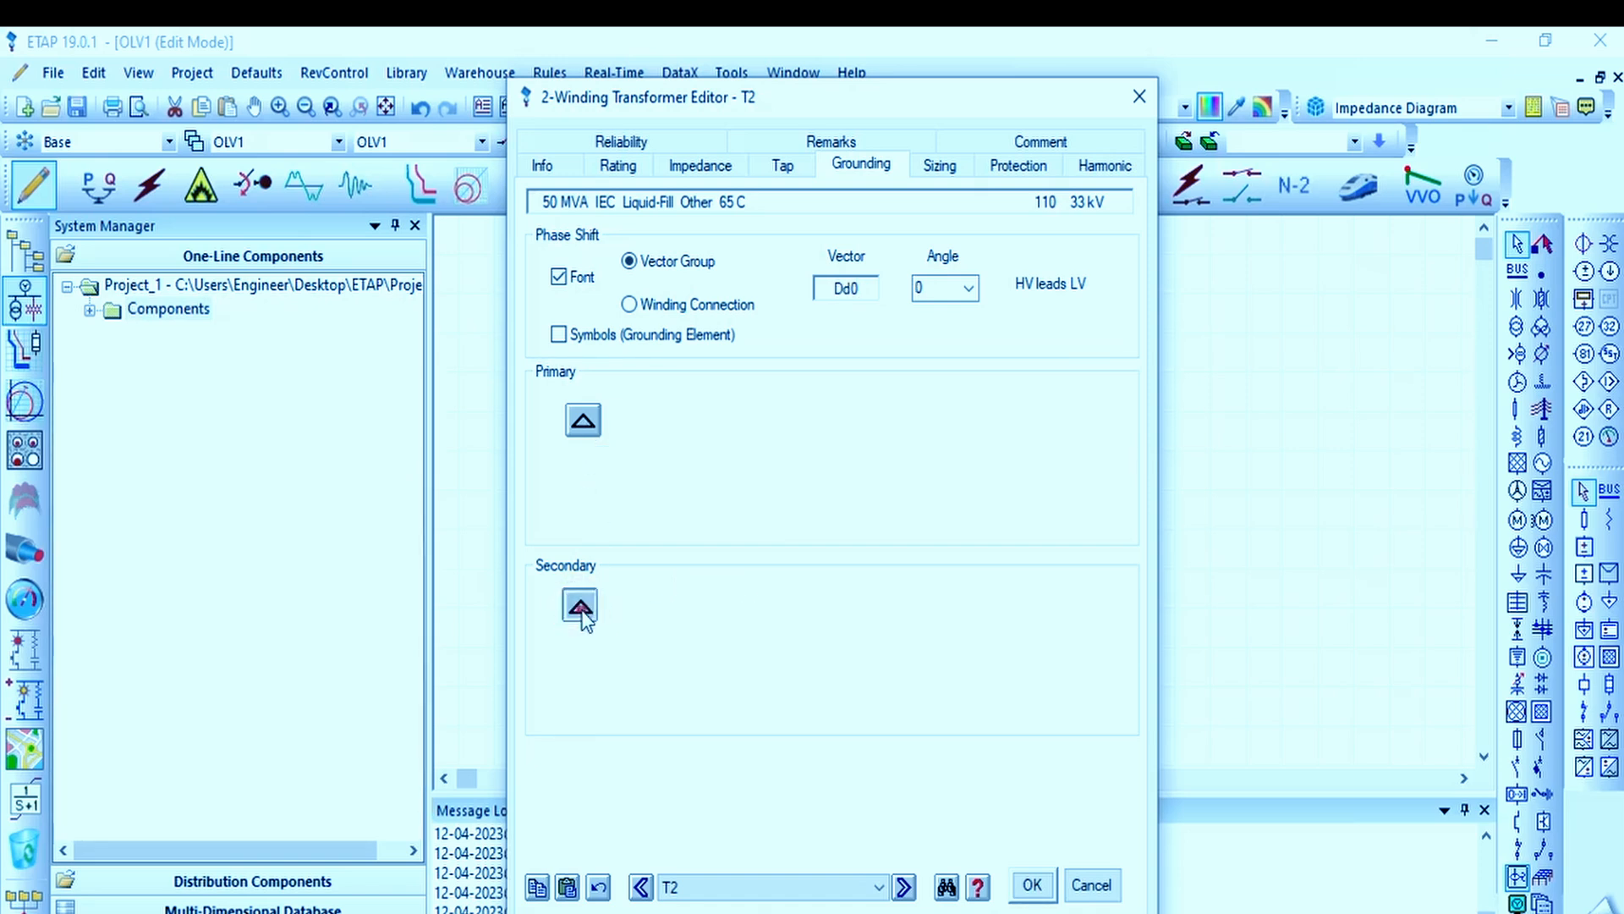
left_click(592, 607)
left_click(580, 606)
Step: Try several phase-shift angles for the delta-delta vector group, including 60, 90 and 180 degrees, and settle on 120 degrees
left_click(969, 288)
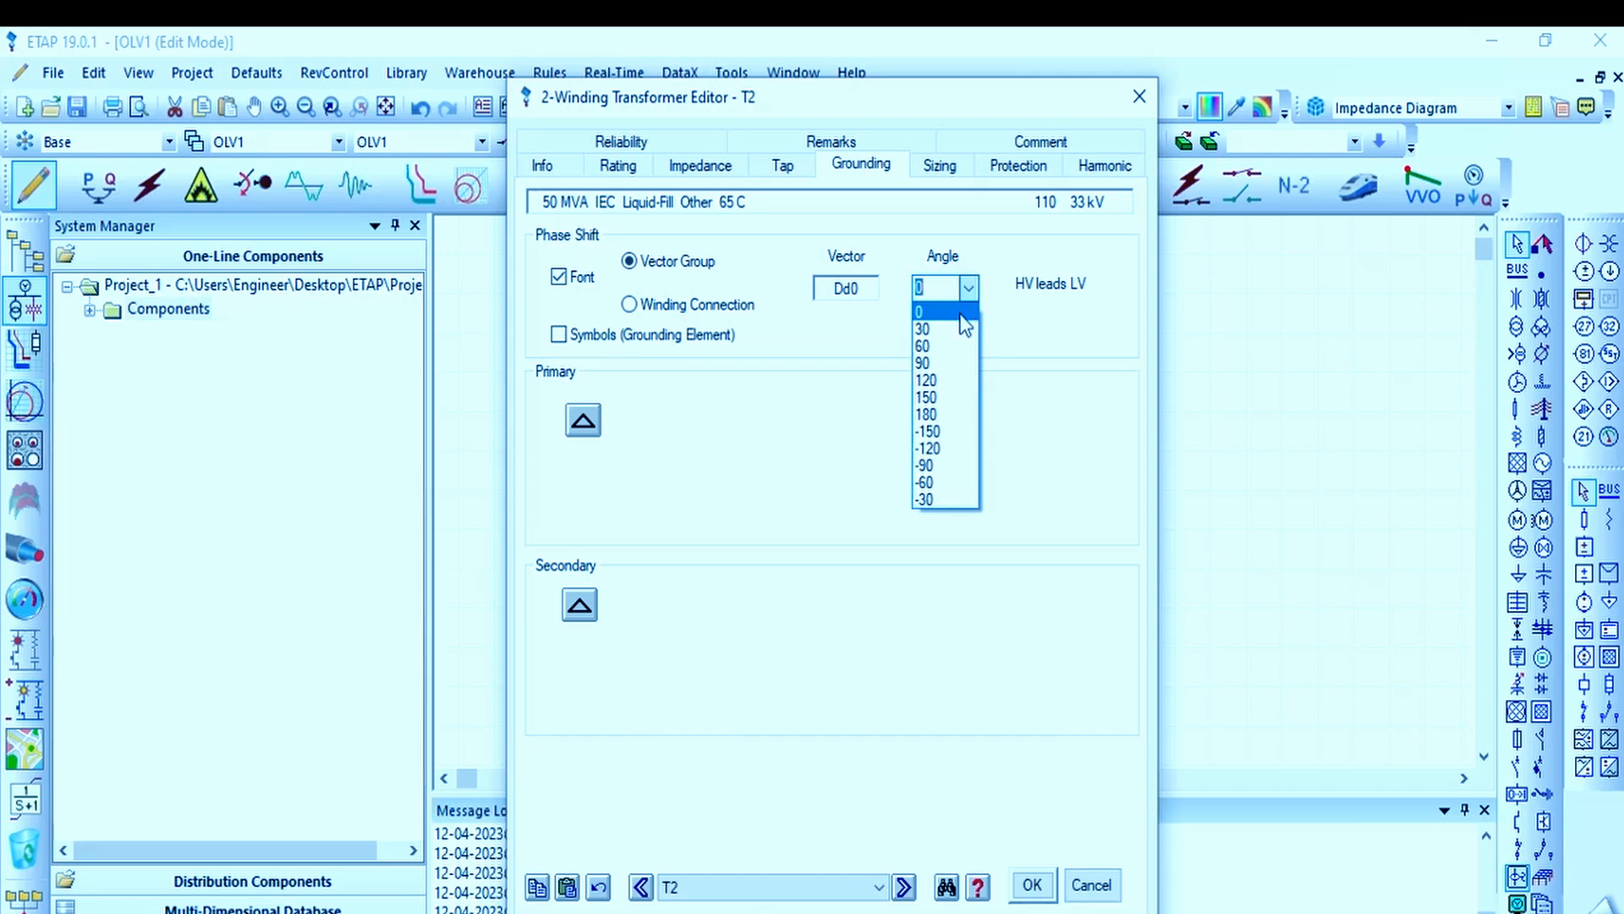
left_click(956, 341)
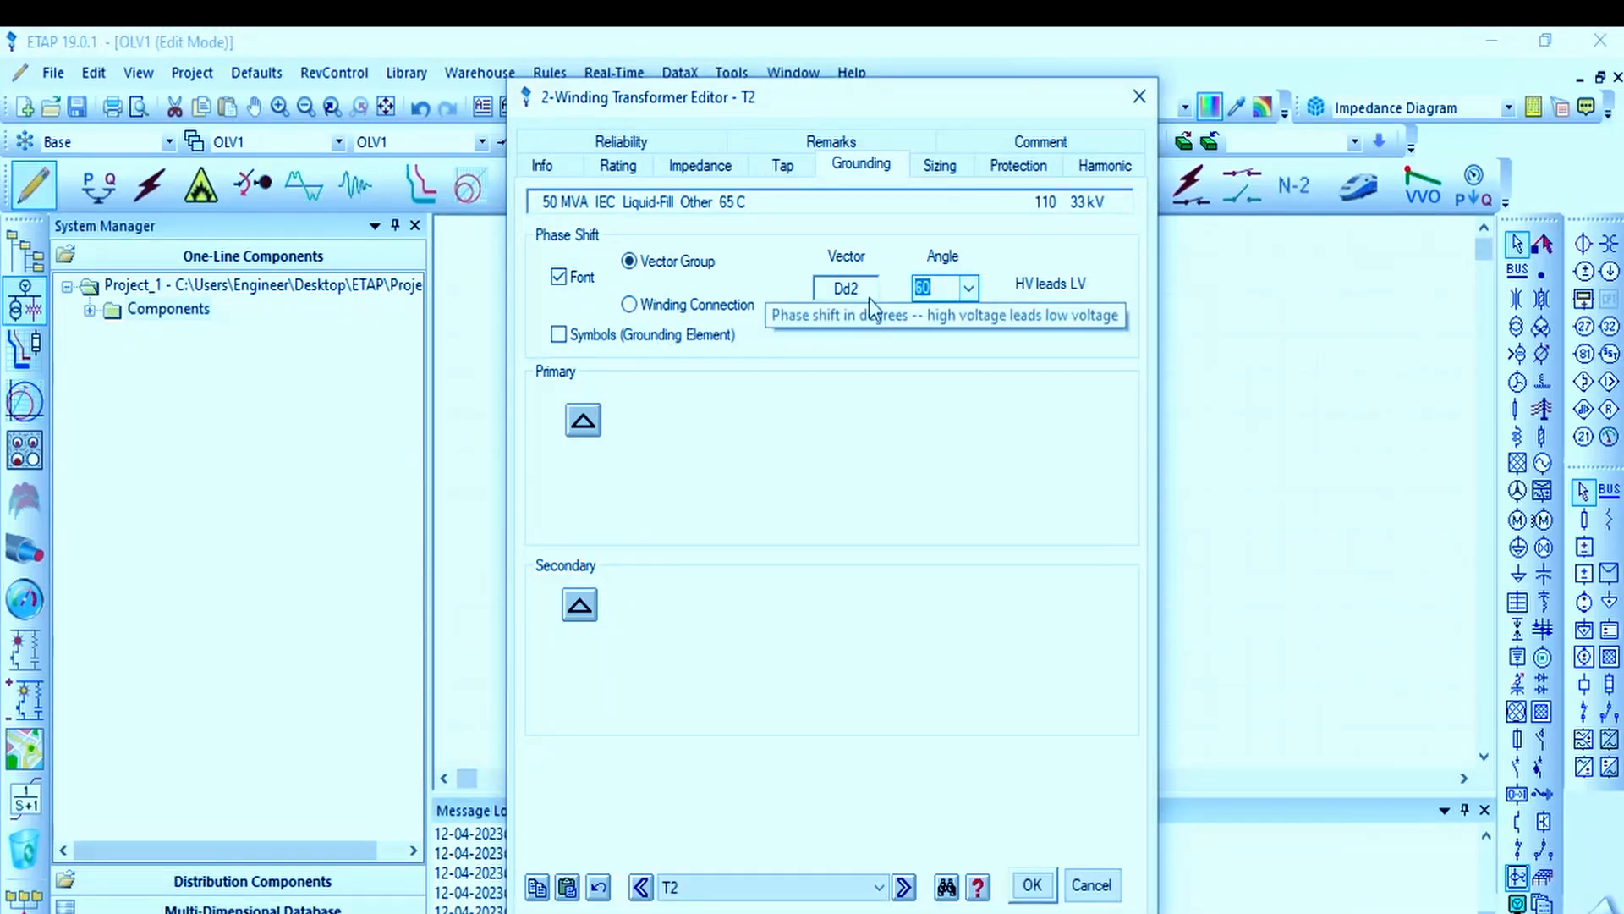
left_click(969, 291)
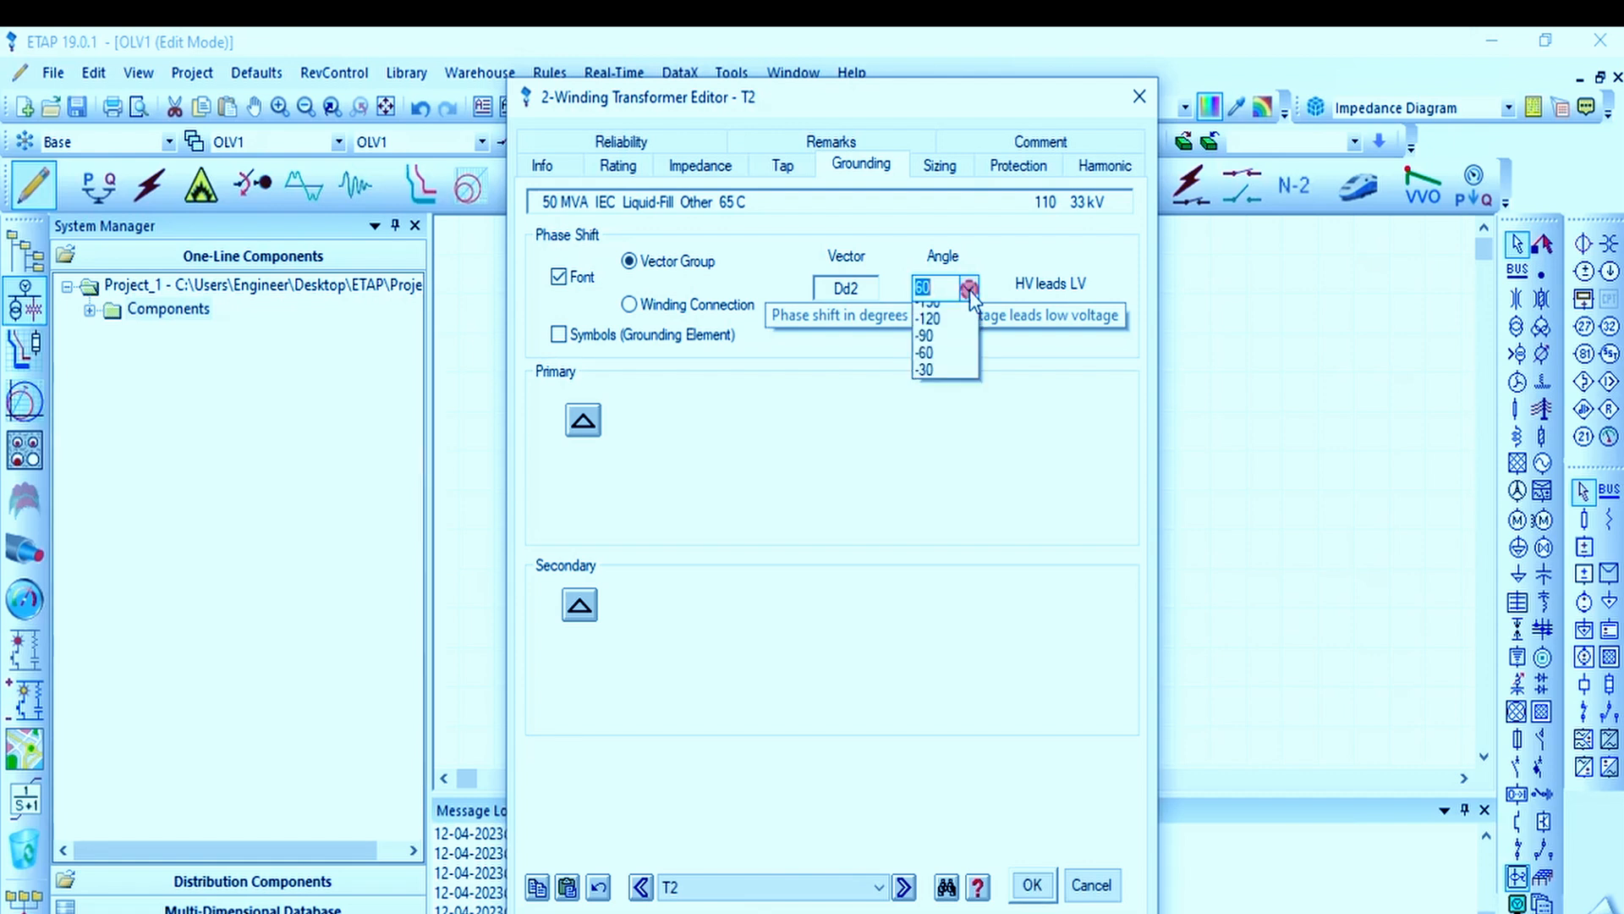
left_click(943, 359)
left_click(969, 287)
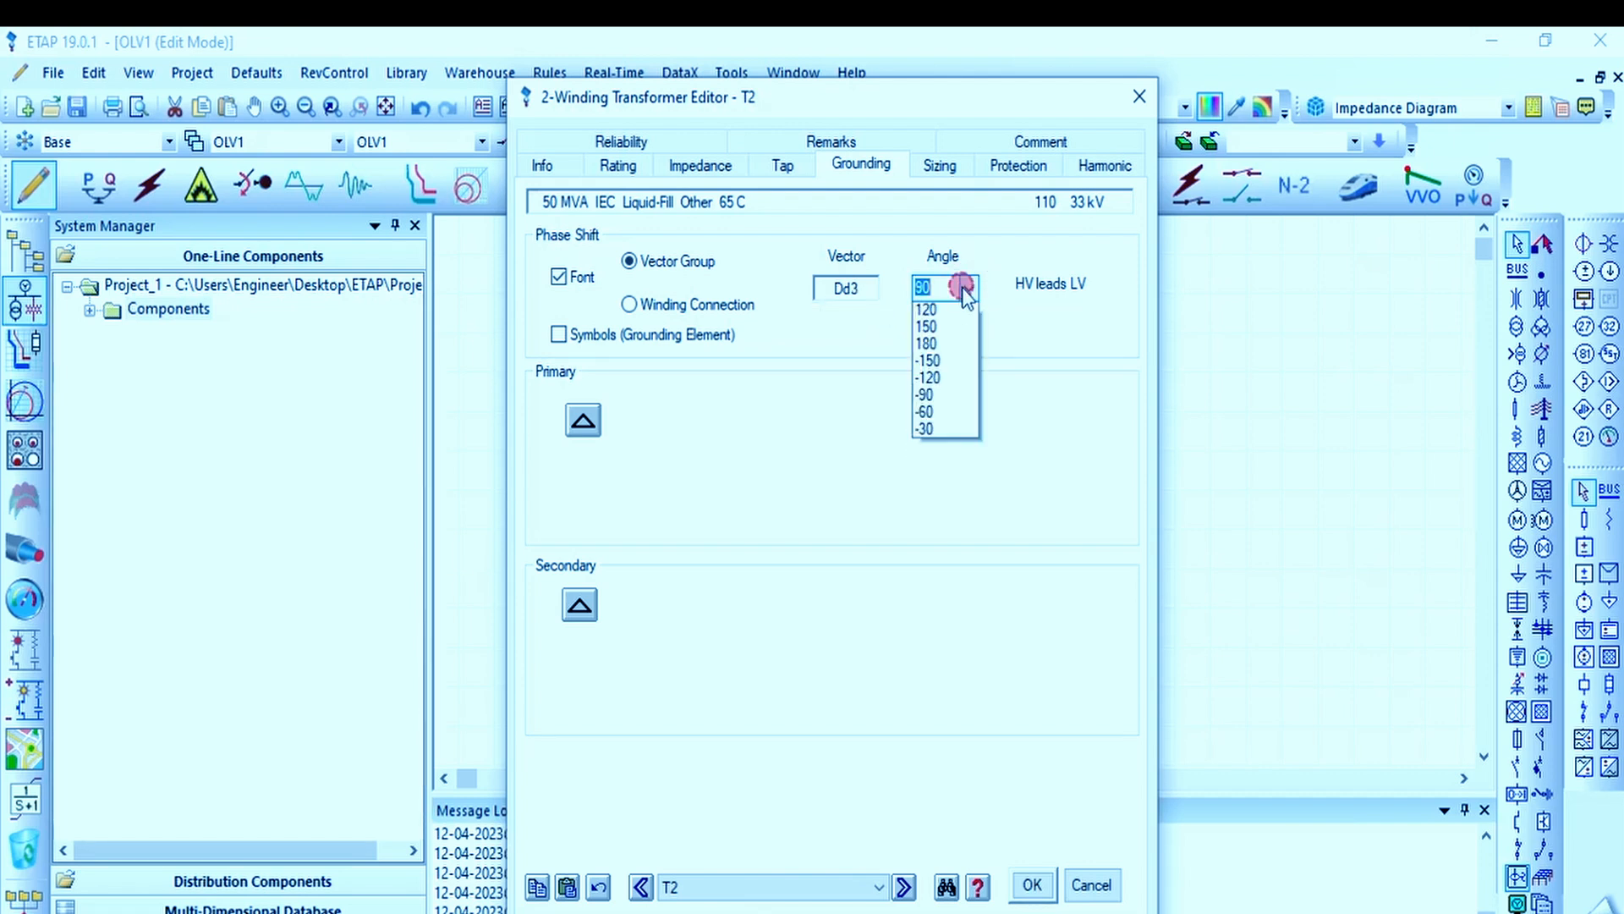
left_click(956, 376)
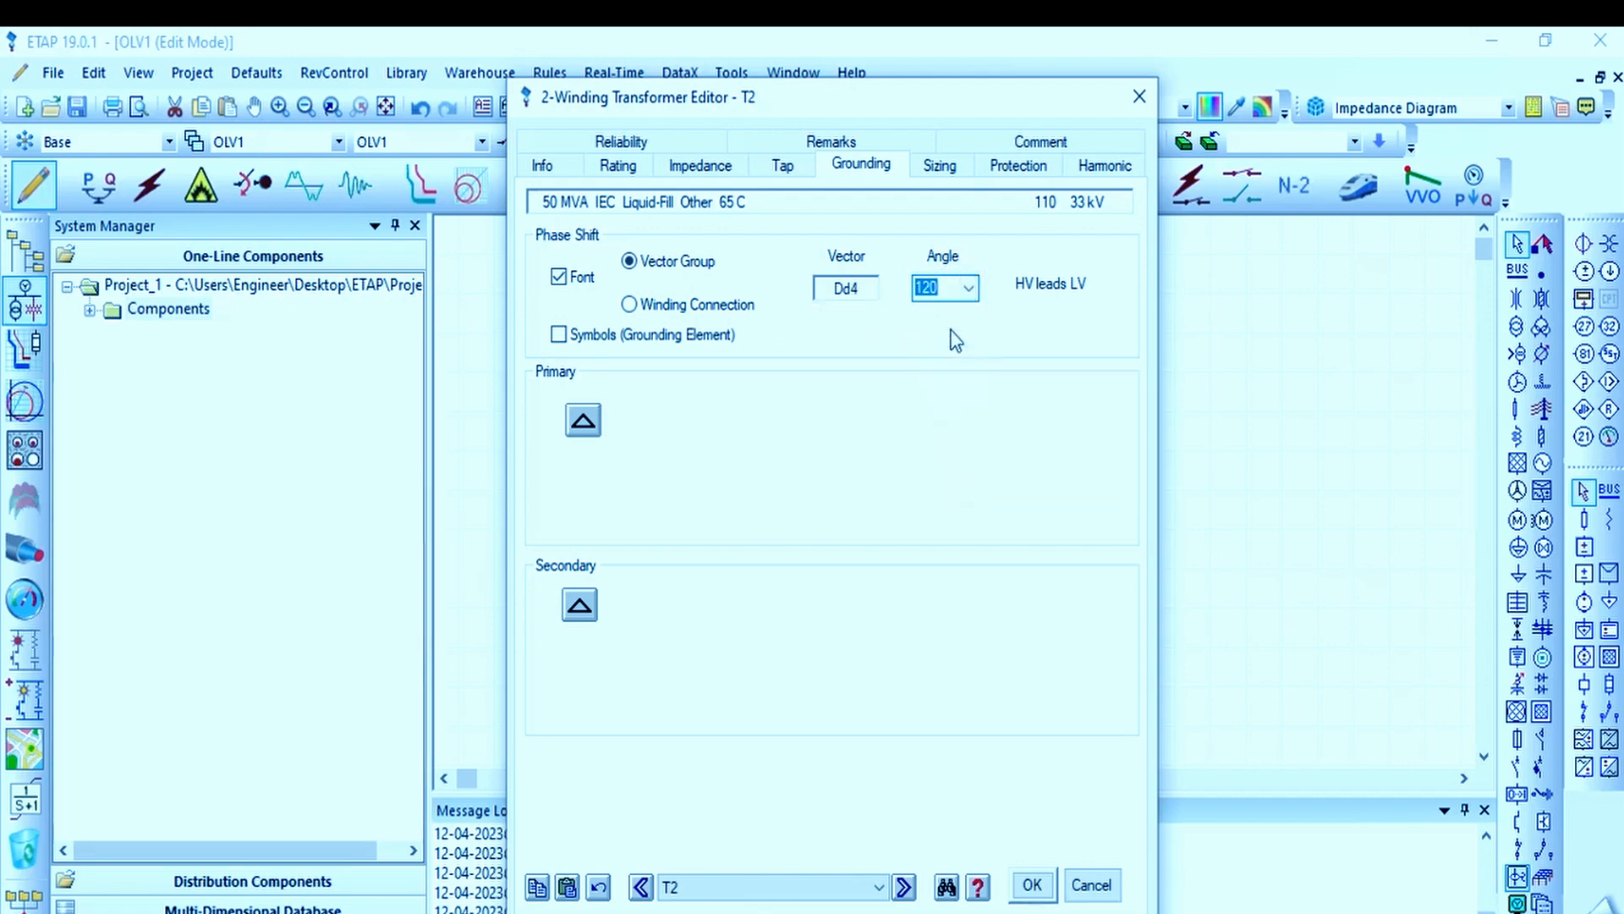
left_click(969, 288)
left_click(950, 415)
left_click(969, 288)
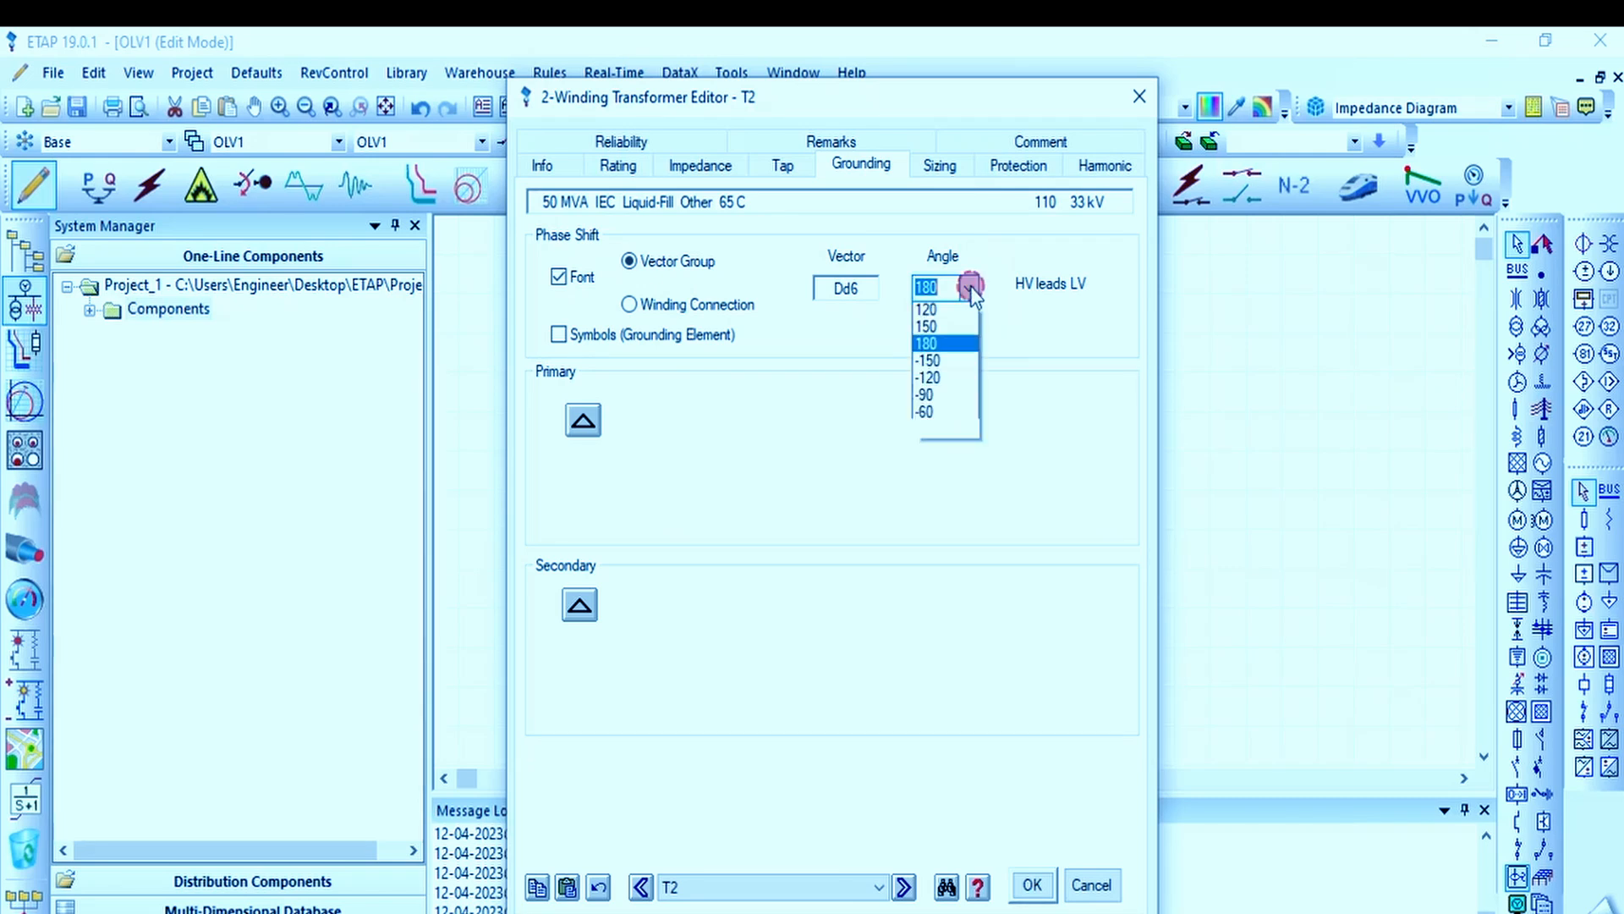
left_click(949, 315)
left_click(970, 288)
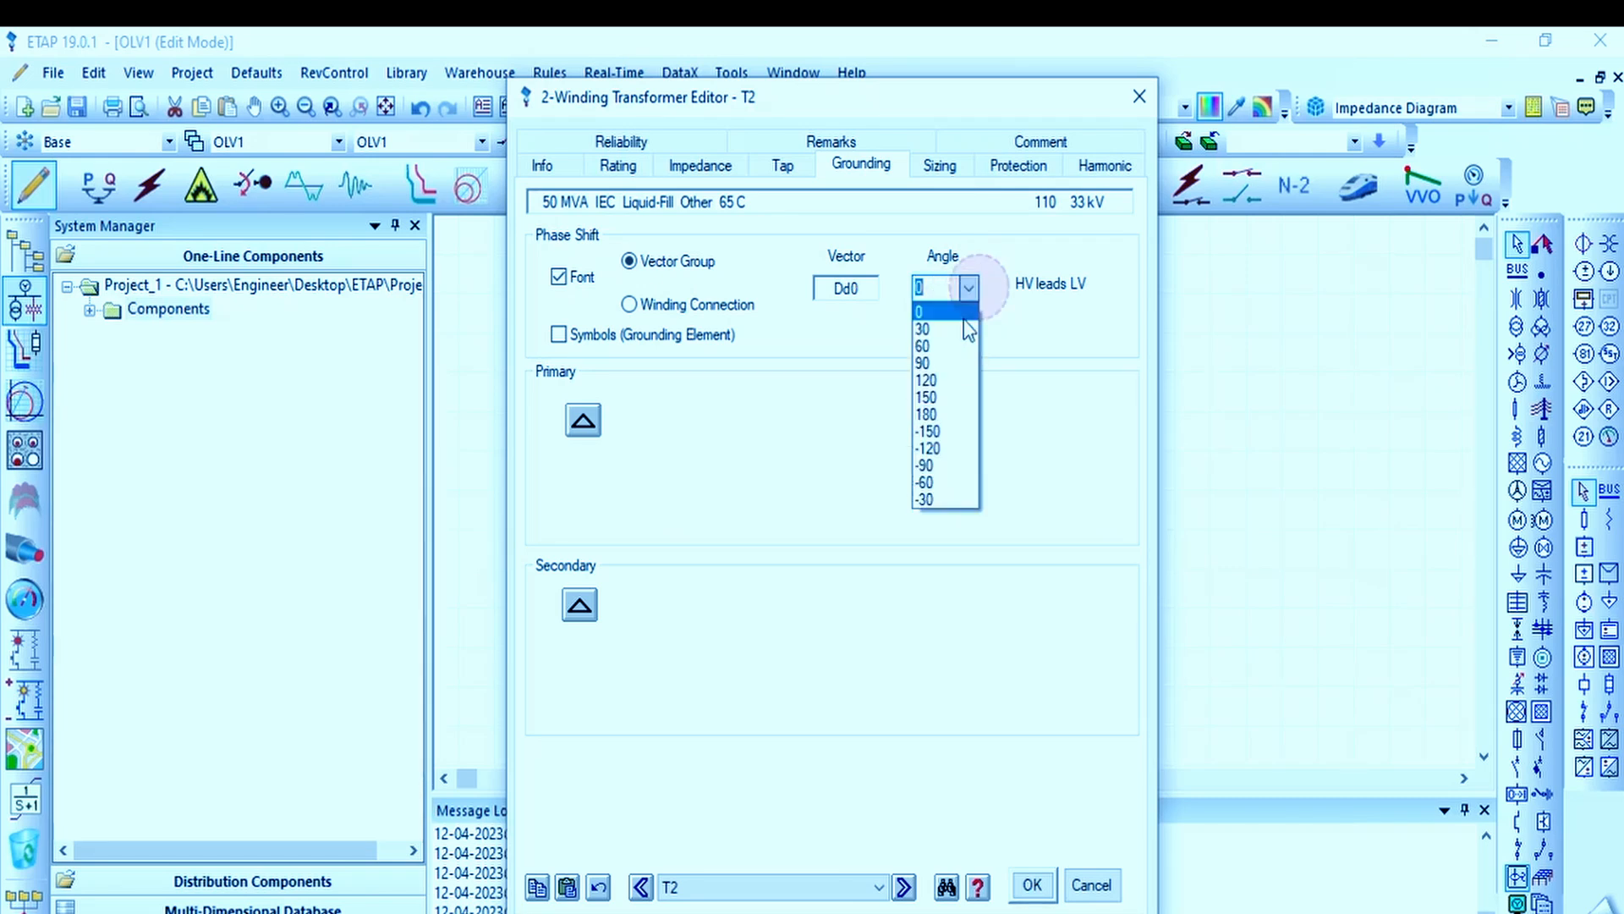
left_click(956, 352)
left_click(969, 287)
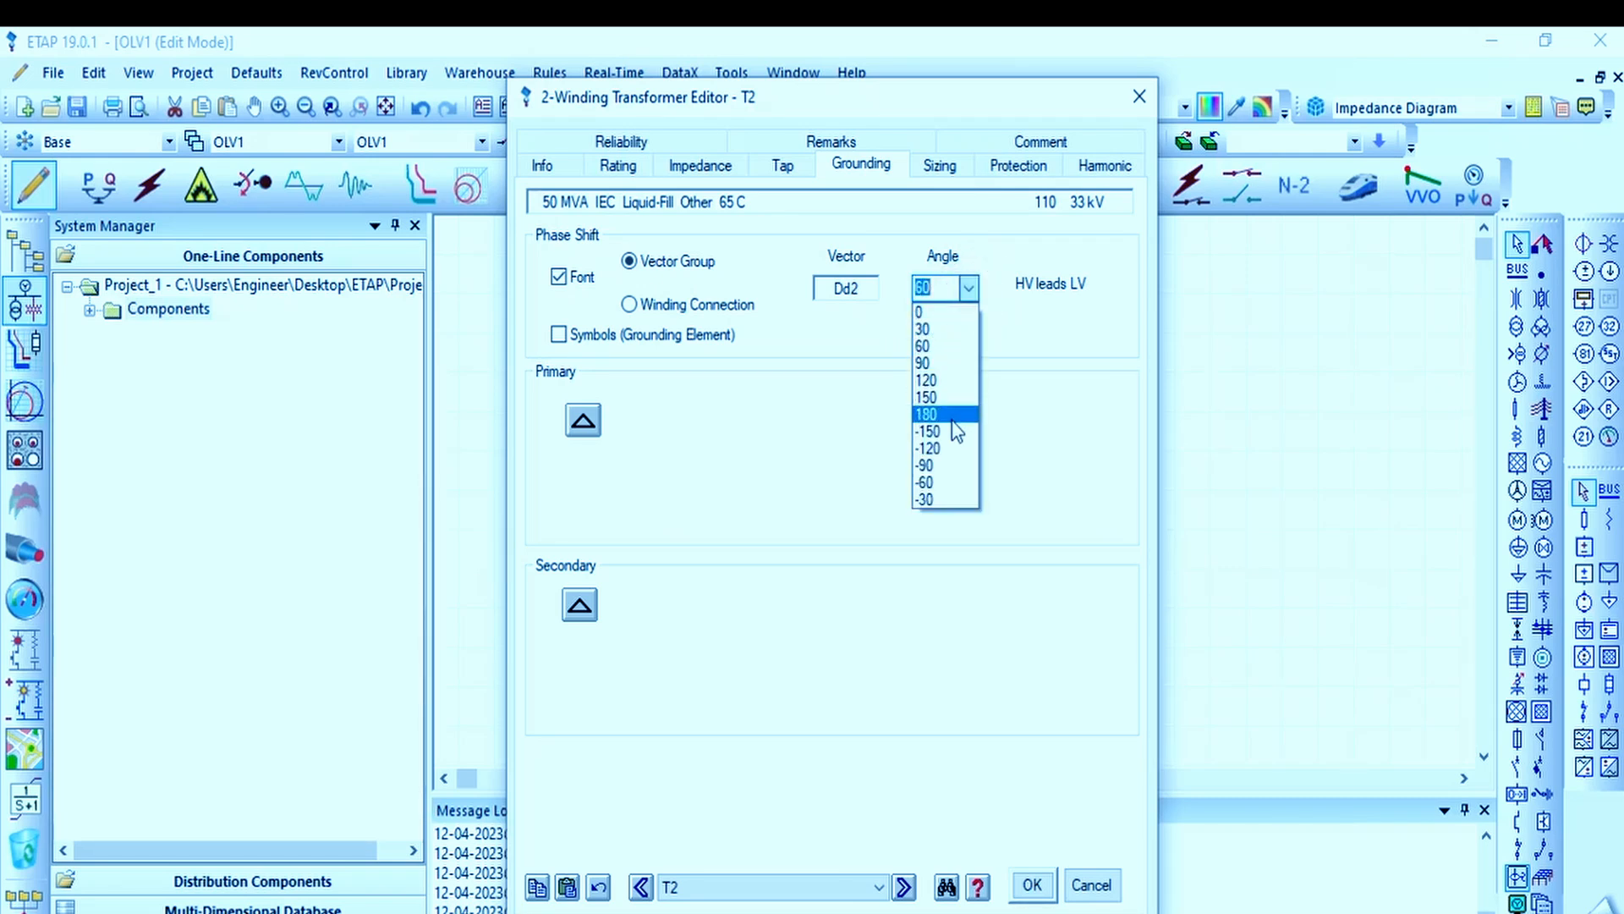
left_click(952, 445)
left_click(969, 288)
left_click(956, 489)
left_click(969, 288)
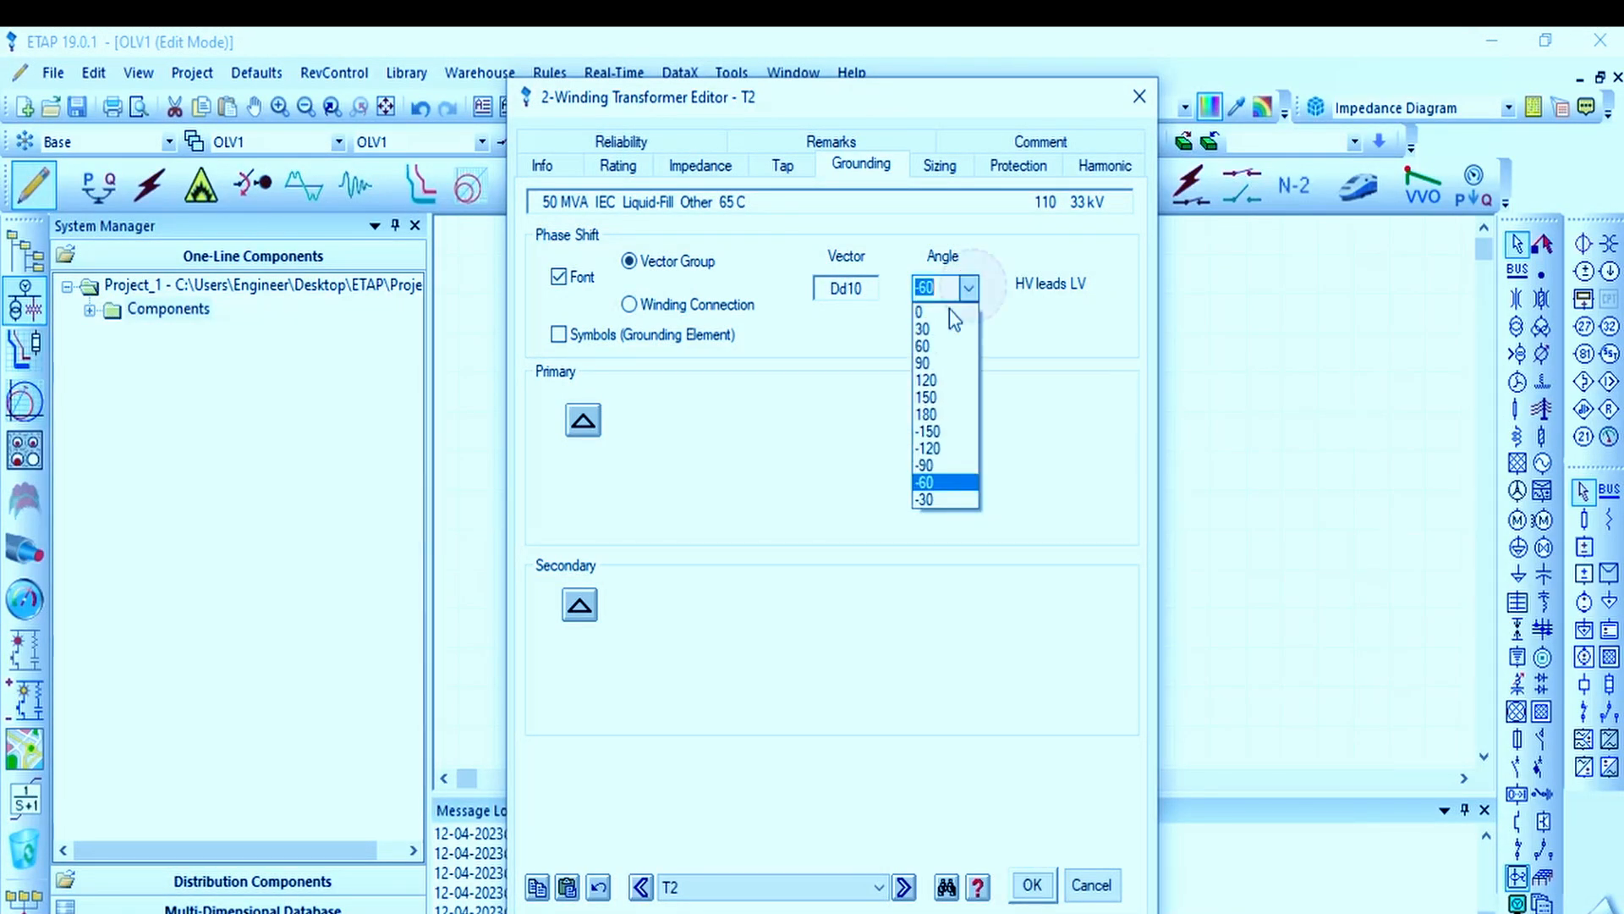
left_click(931, 380)
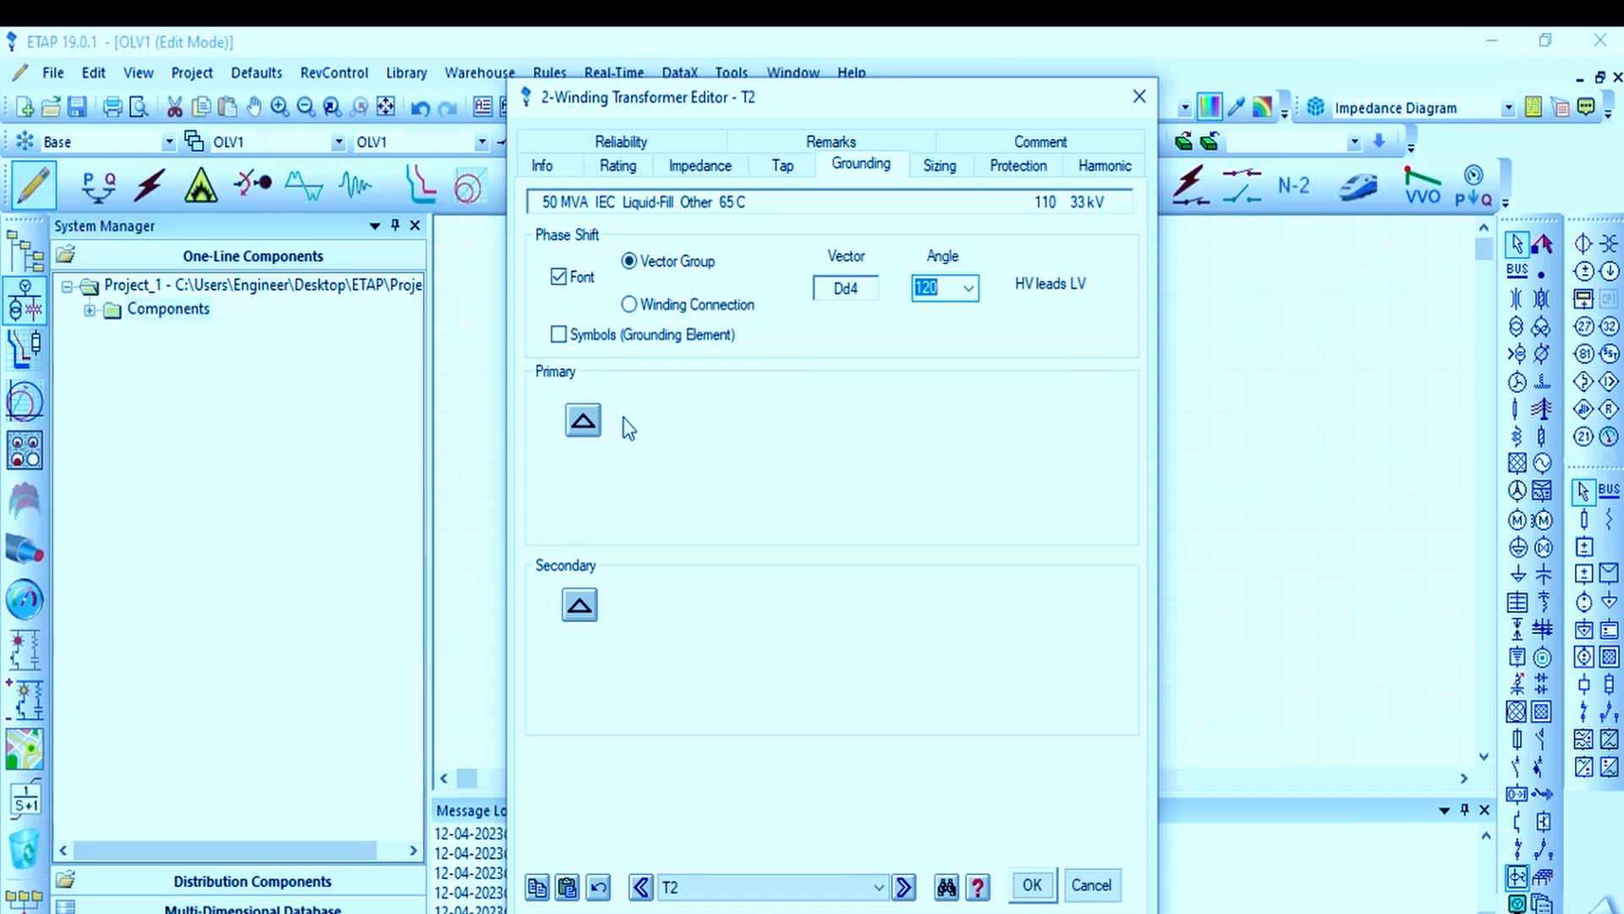
Step: Examine the transformer's sizing, protection, harmonic, reliability, remarks and comment settings
left_click(956, 174)
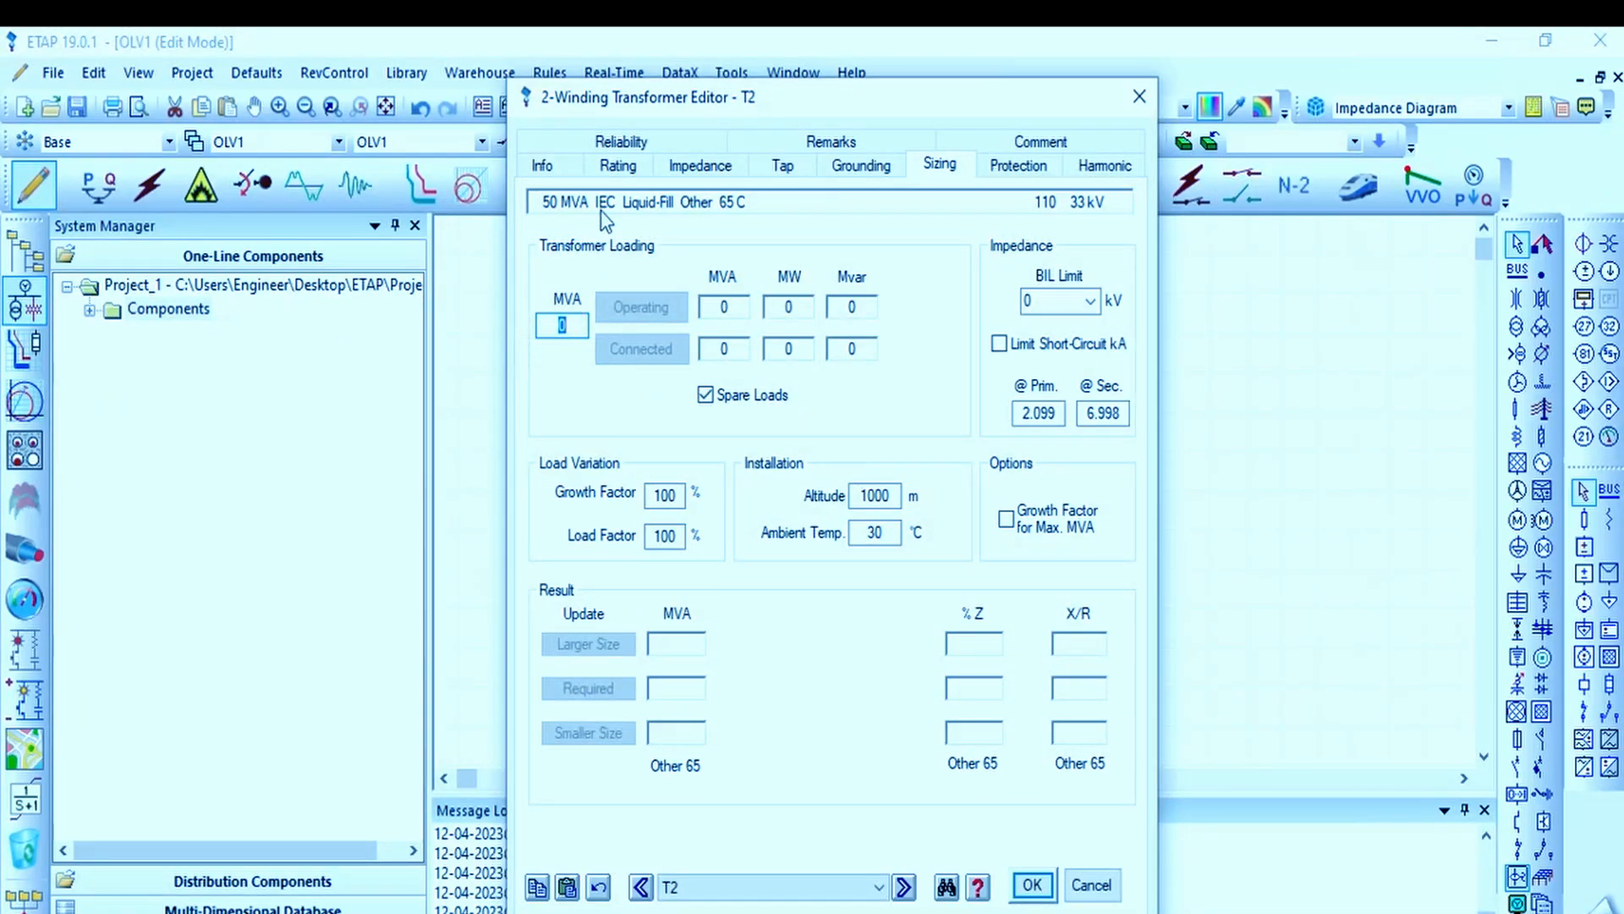
left_click(1016, 165)
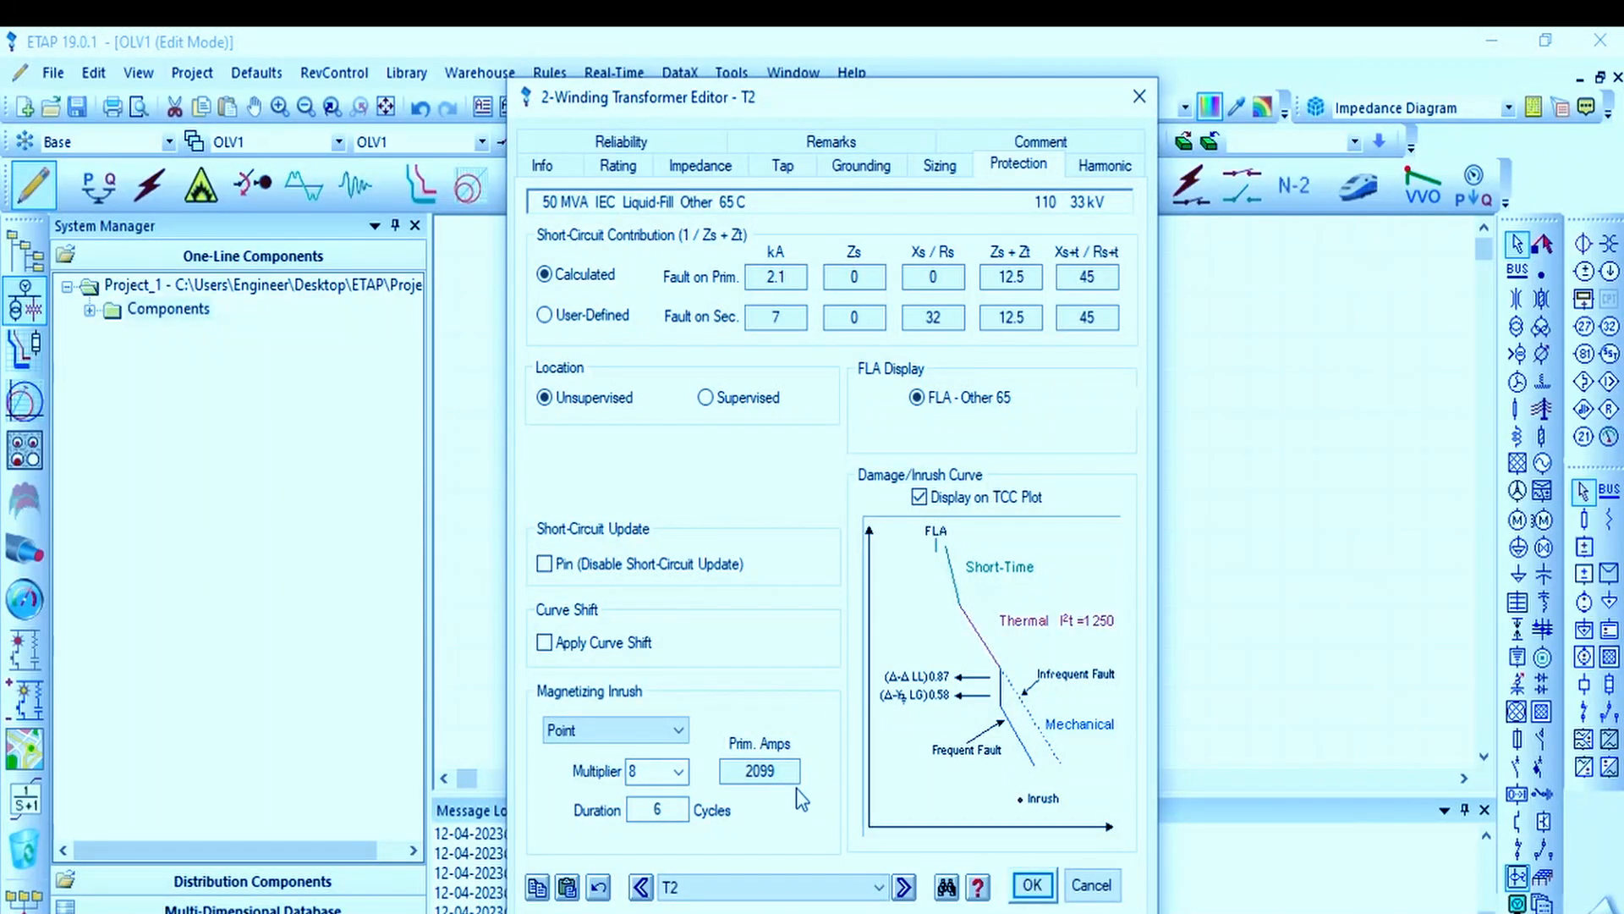
left_click(1103, 173)
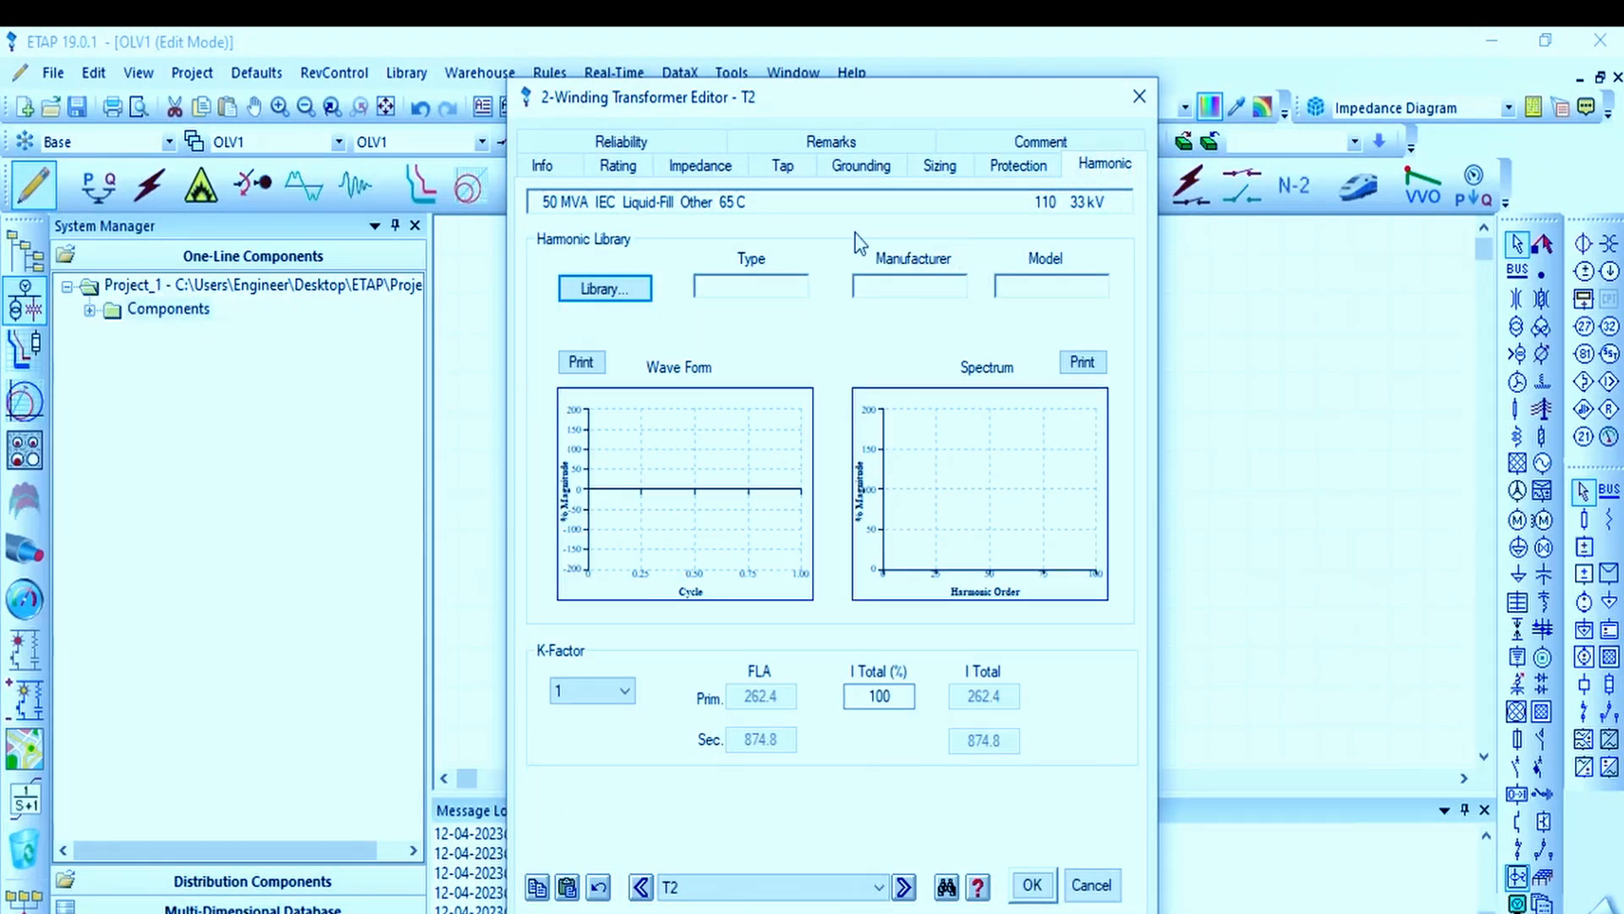
left_click(669, 142)
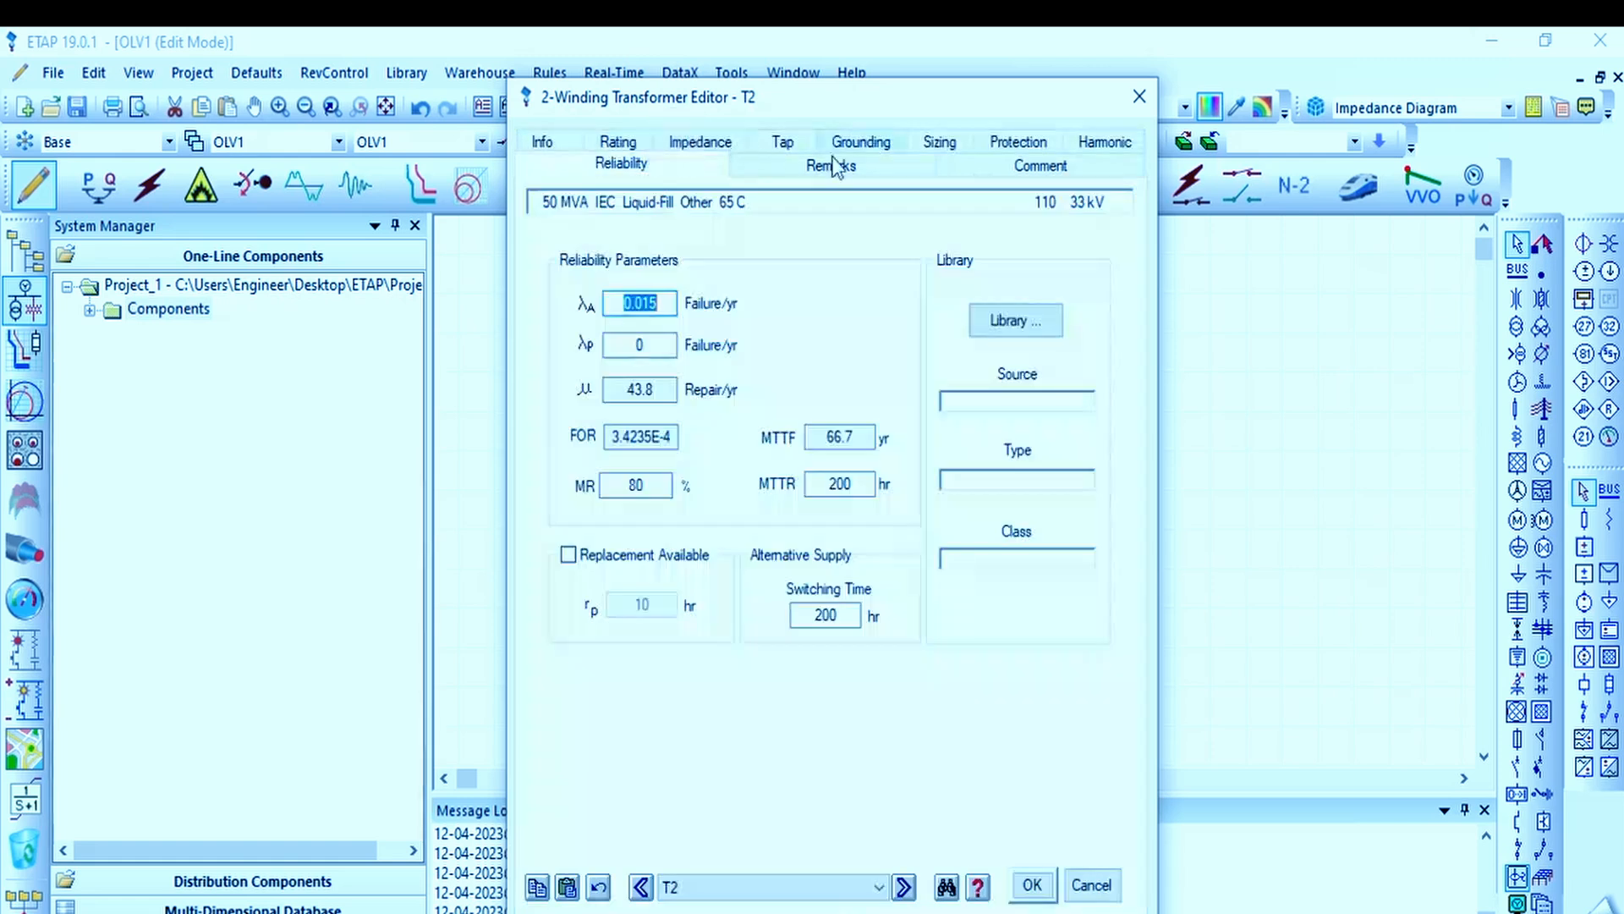
left_click(860, 163)
left_click(1041, 165)
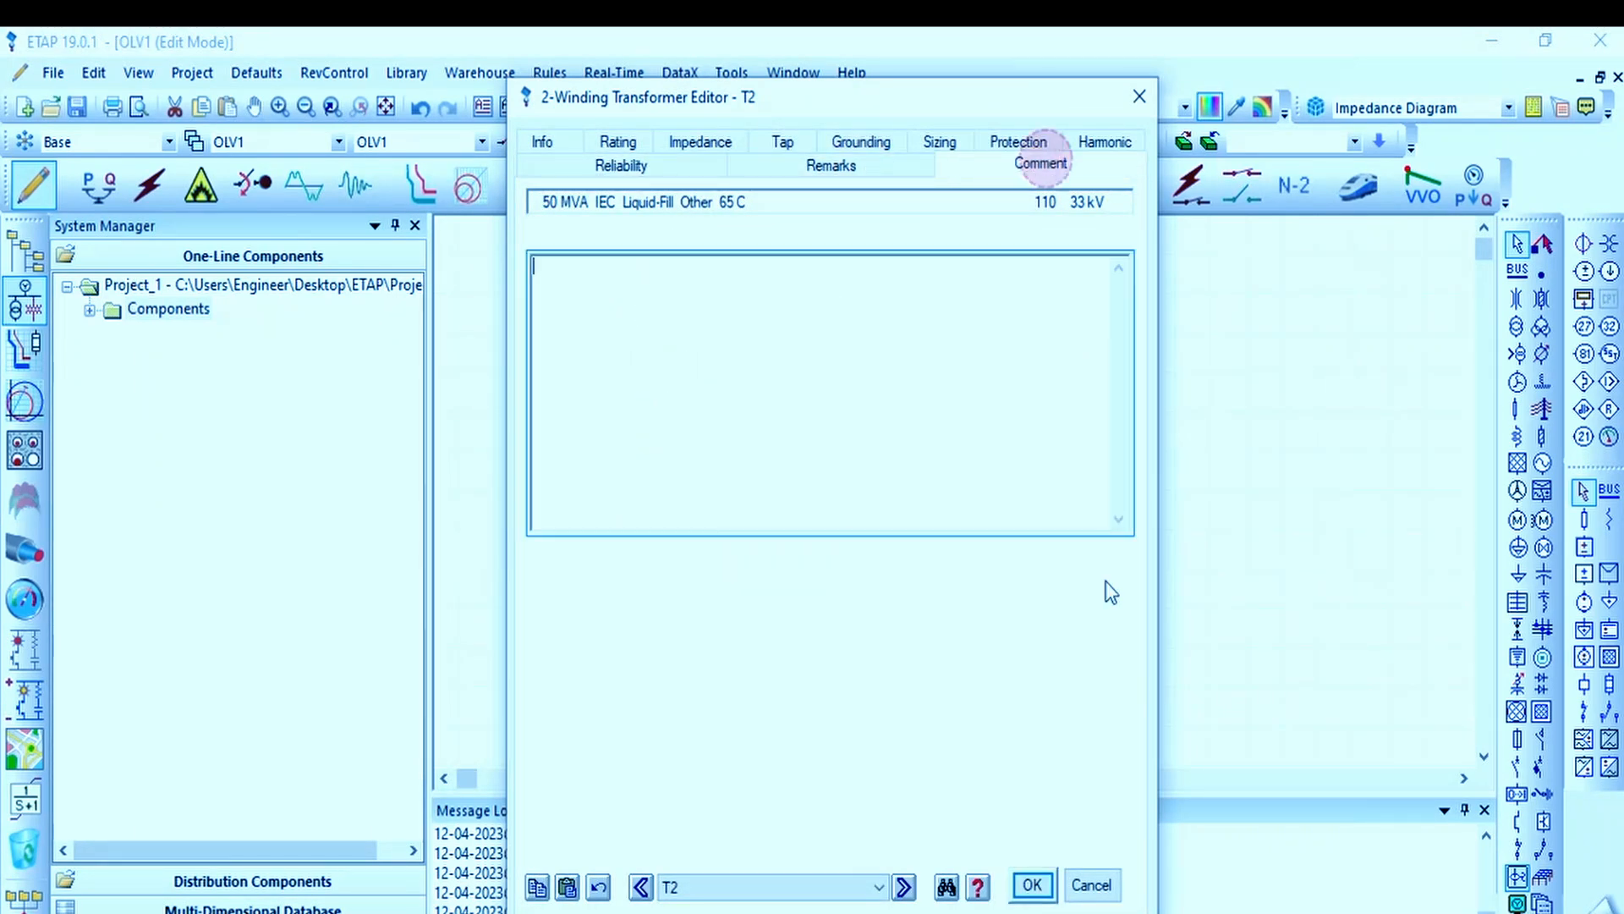
Step: Accept the transformer settings and move the HV/MV Trafo and 50 MVA labels close beside the transformer symbol
left_click(1052, 878)
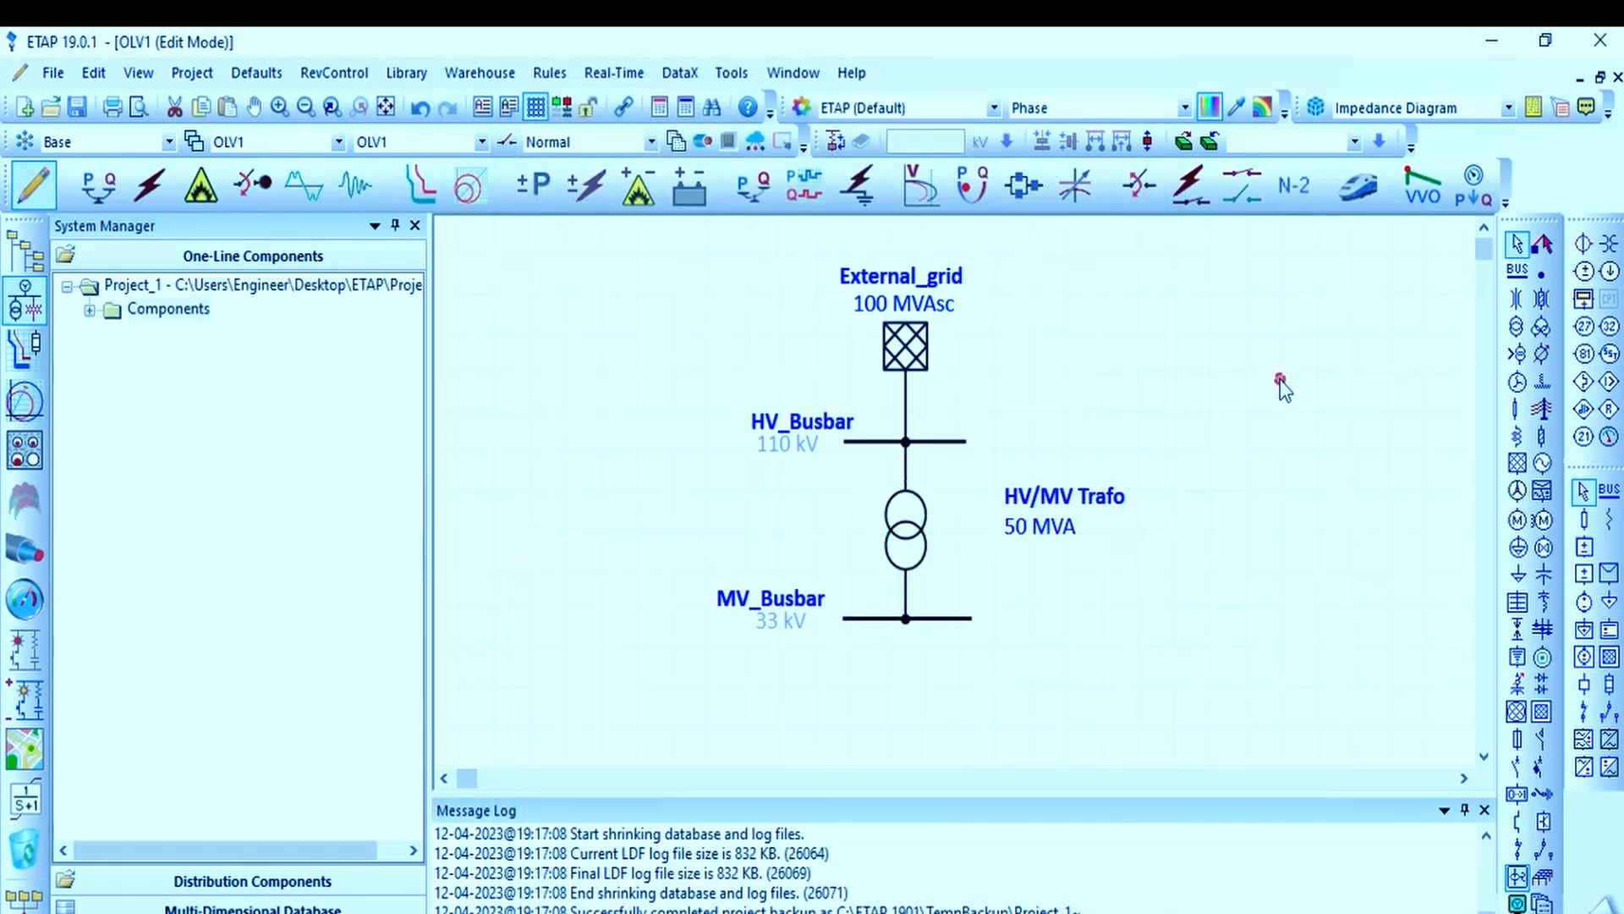
left_click_drag(1071, 504, 962, 523)
left_click(962, 523)
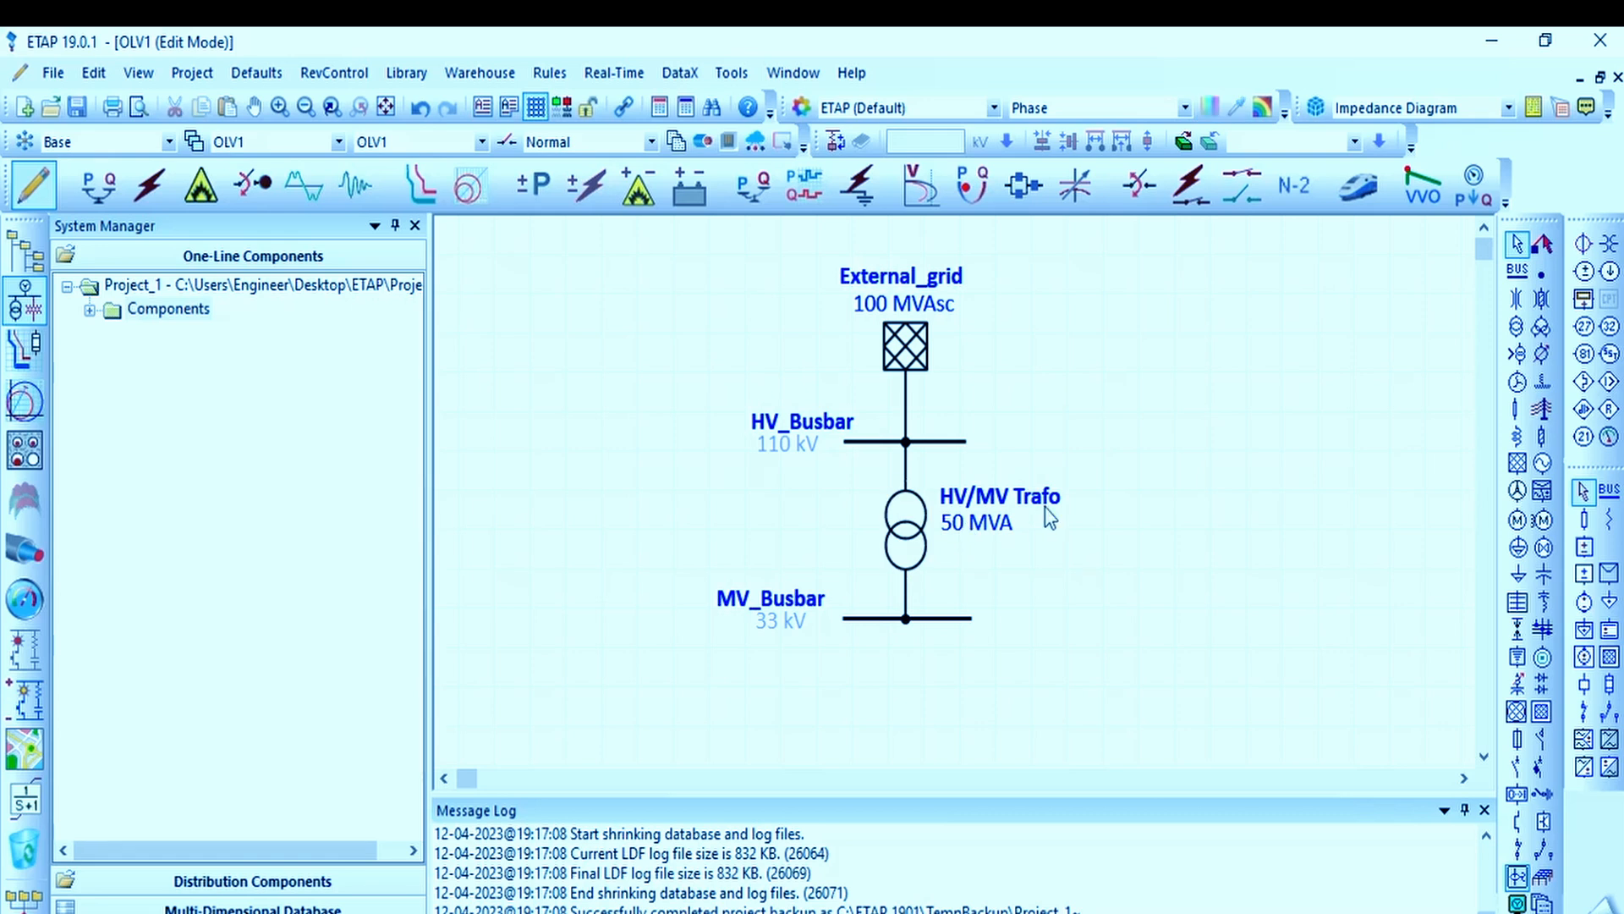